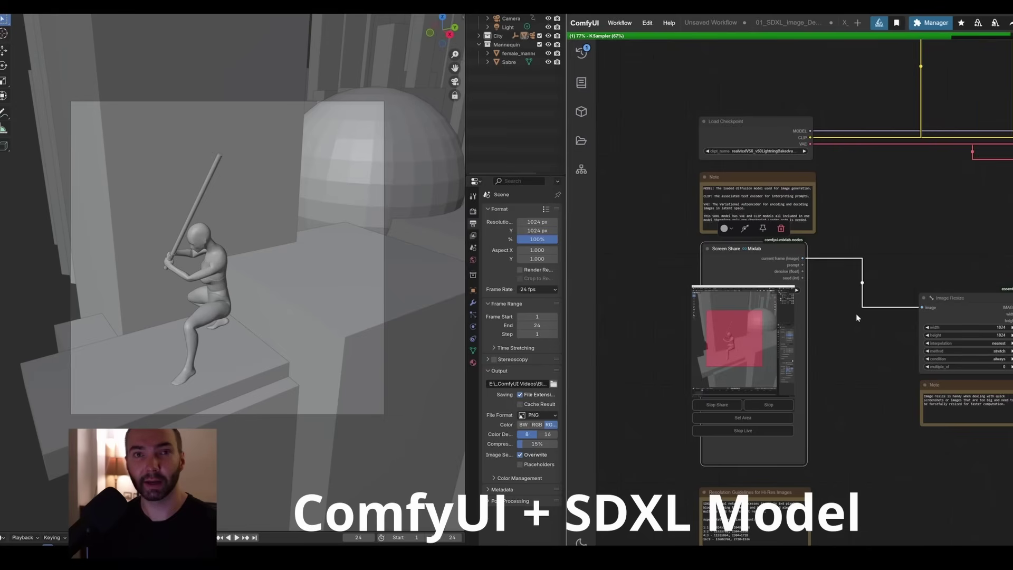
pyautogui.scroll(3, 754, 453)
pyautogui.click(753, 452)
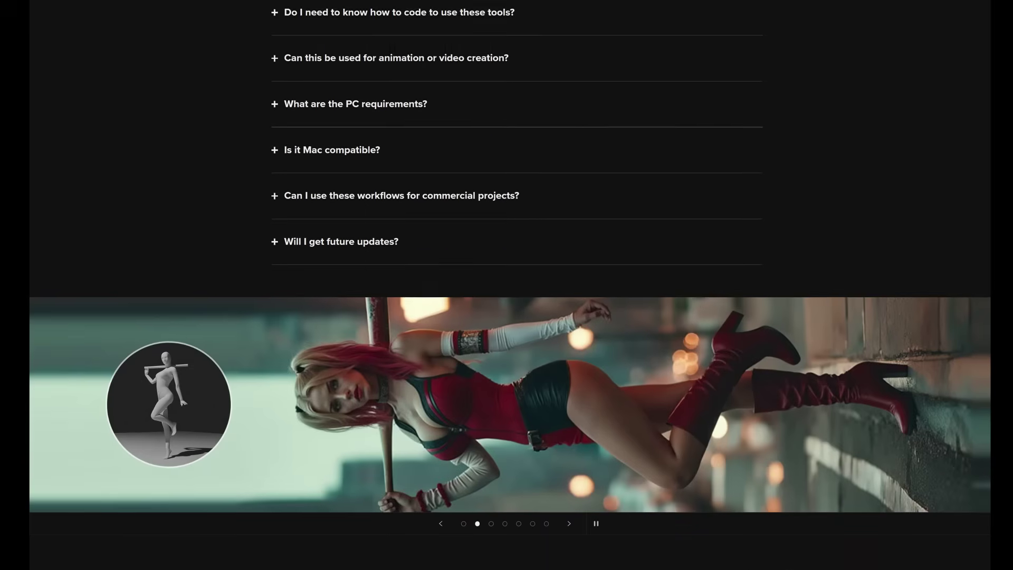
pyautogui.scroll(-3, 510, 279)
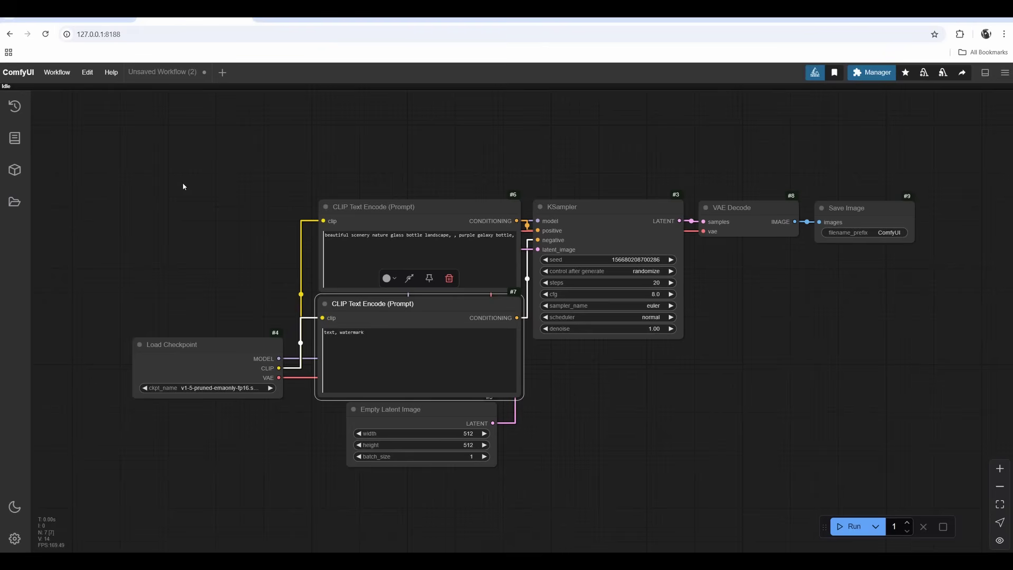
# - Load the Image Generation workflow from the Basics category of the workflow templates
pyautogui.click(235, 207)
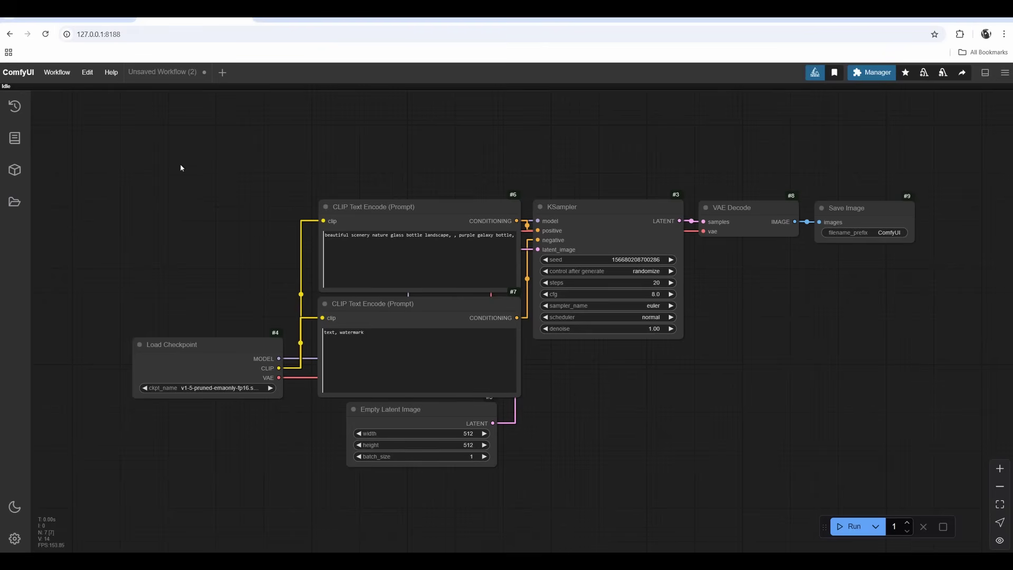
pyautogui.keyDown('ctrl'); pyautogui.moveTo(180, 167); pyautogui.dragTo(884, 460); pyautogui.keyUp('ctrl')
pyautogui.click(416, 185)
pyautogui.click(57, 73)
pyautogui.click(79, 129)
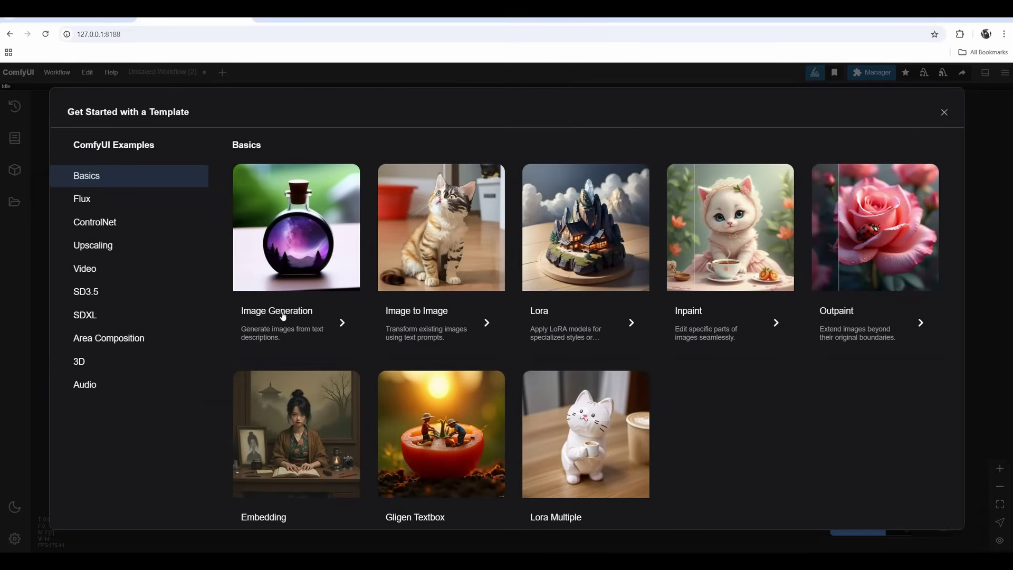
pyautogui.click(283, 316)
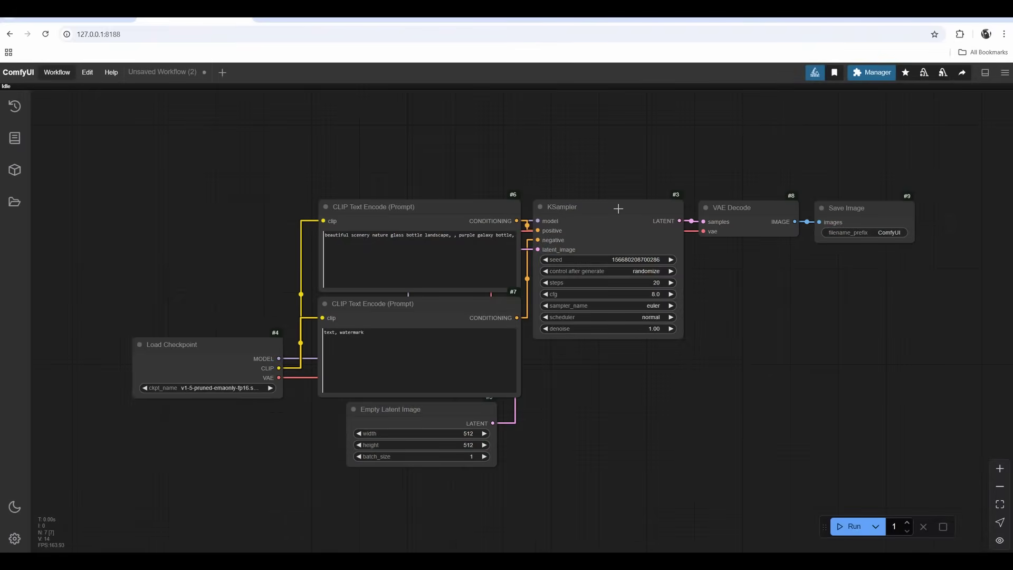
# - Colour the upper CLIP Text Encode node green and rename it "Positive Prompt"
pyautogui.click(436, 208)
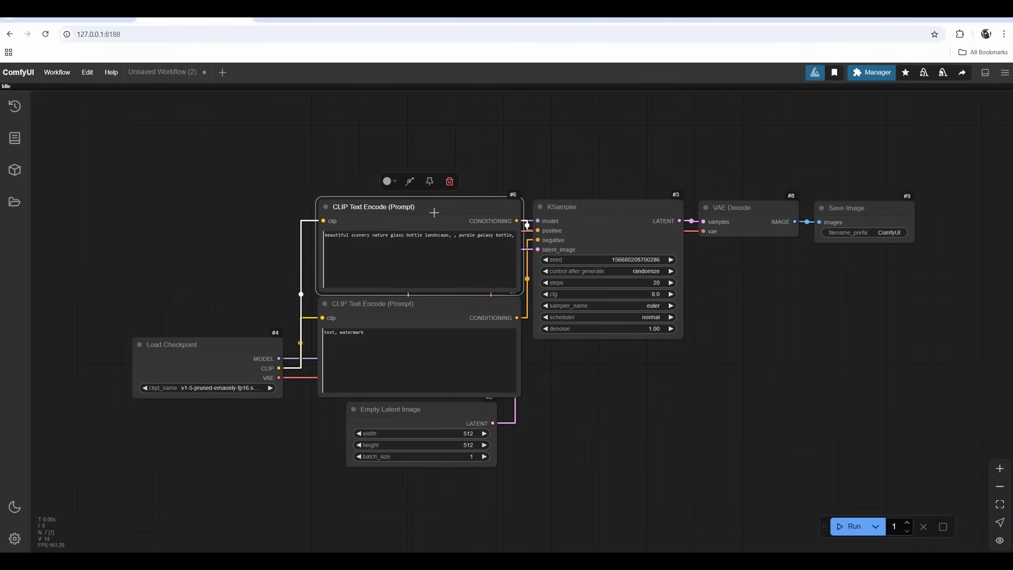
pyautogui.rightClick(436, 209)
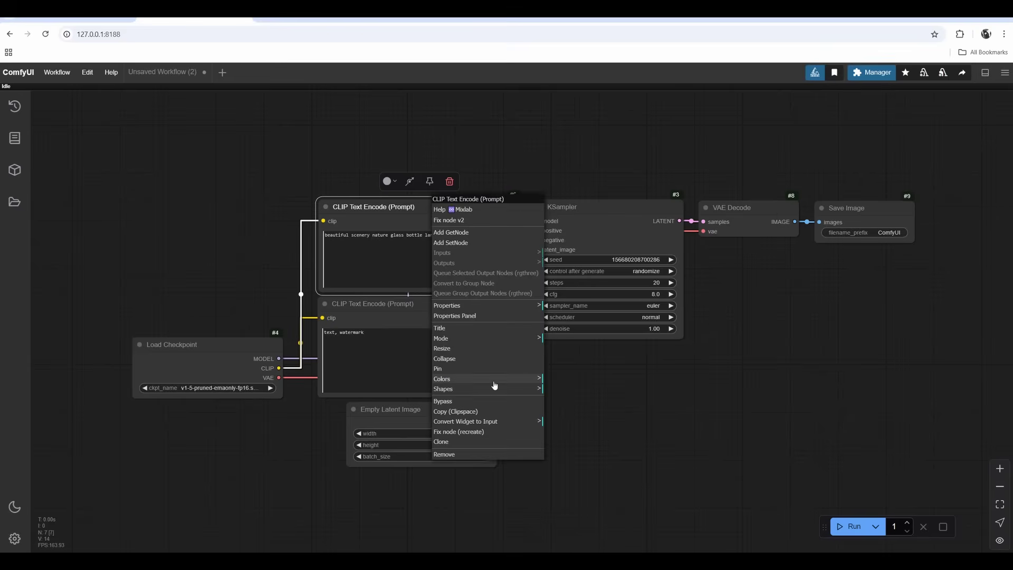
pyautogui.moveTo(501, 379)
pyautogui.click(560, 416)
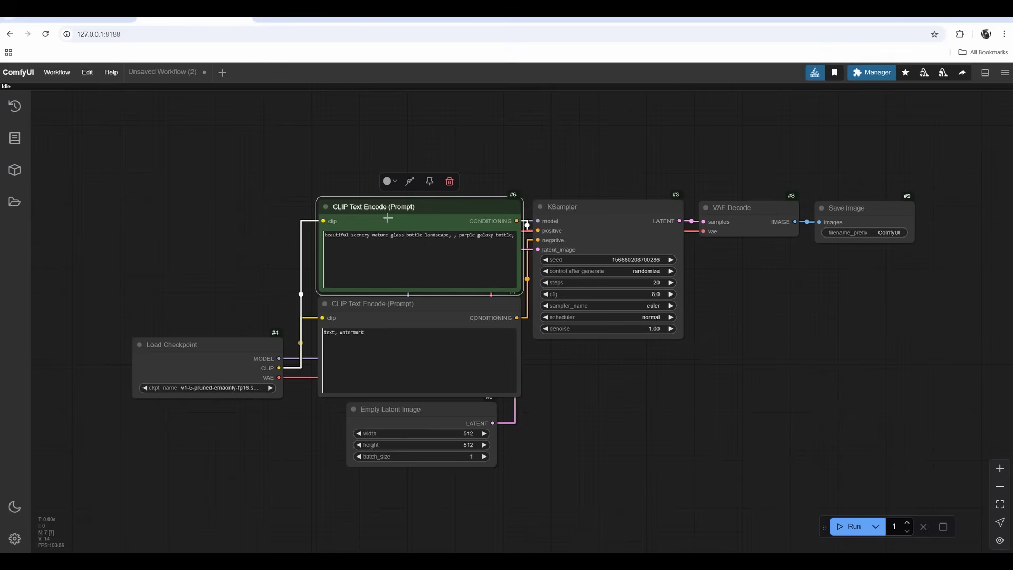
pyautogui.doubleClick(387, 208)
pyautogui.write('Positive Prompt')
pyautogui.press('Return')
# - Colour the lower CLIP Text Encode node, which holds the negative prompt, red
pyautogui.rightClick(406, 305)
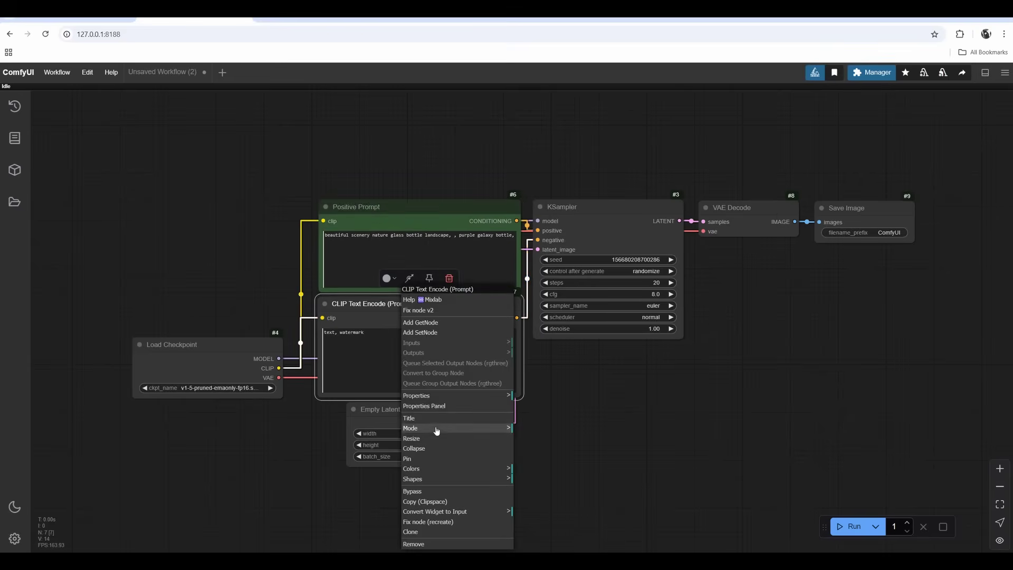
pyautogui.moveTo(440, 471)
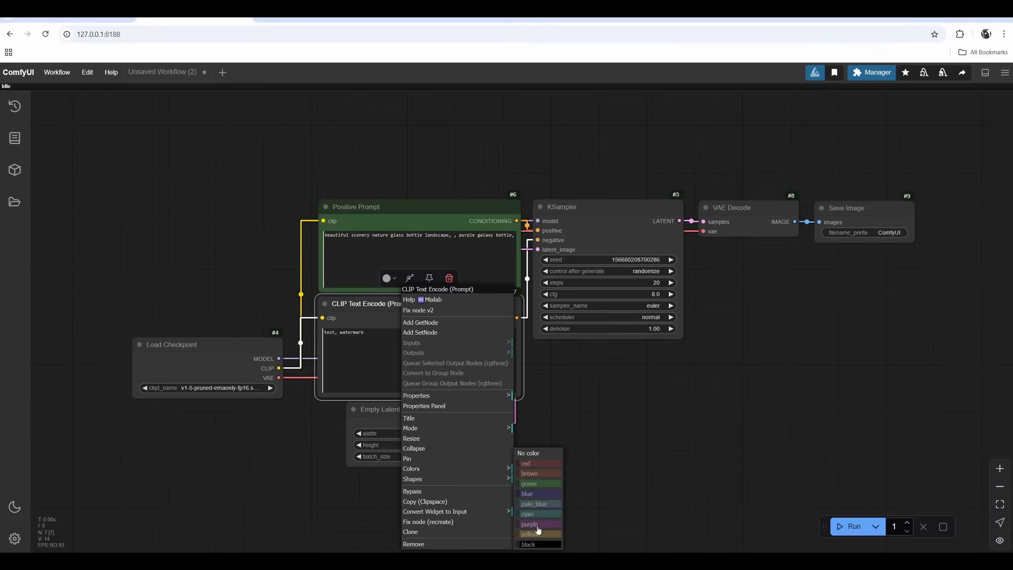
pyautogui.click(537, 472)
pyautogui.doubleClick(383, 354)
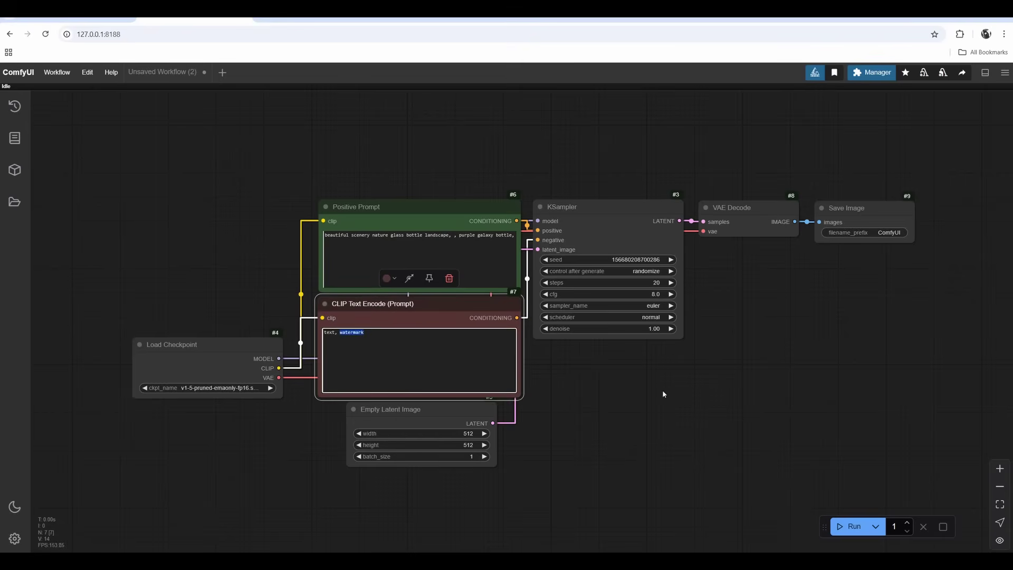
pyautogui.click(350, 239)
pyautogui.hotkey('ctrl', 'a')
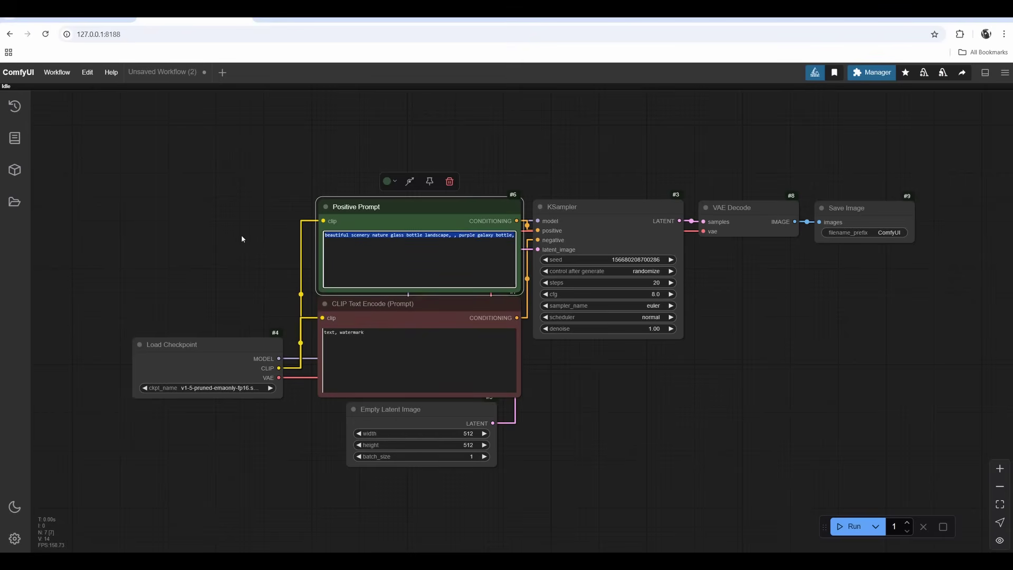
pyautogui.click(242, 239)
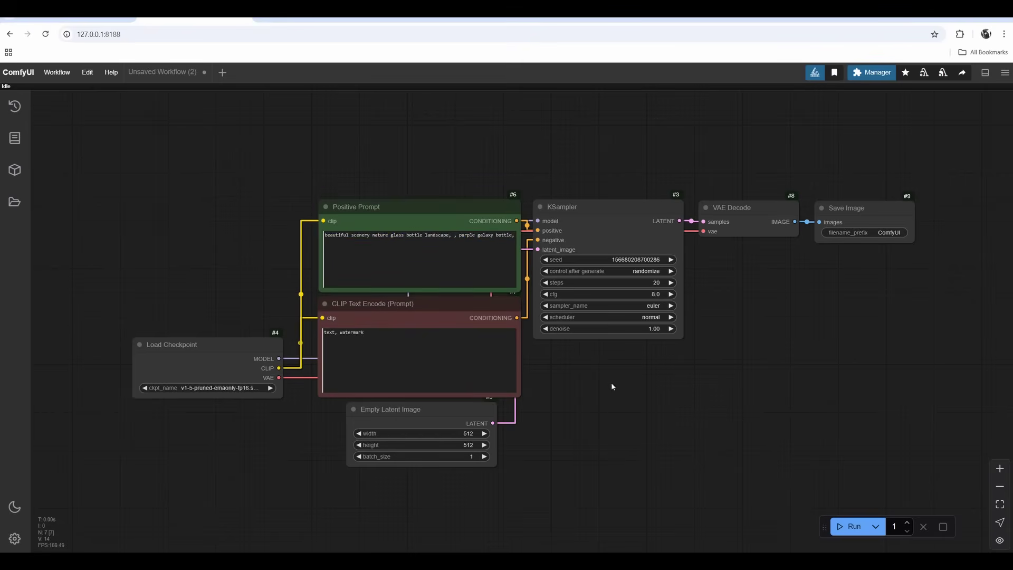
# - Spread out the graph by moving KSampler down and right, and shifting VAE Decode and Save Image together further right
pyautogui.moveTo(612, 387); pyautogui.dragTo(583, 293)
pyautogui.moveTo(564, 118); pyautogui.dragTo(622, 273)
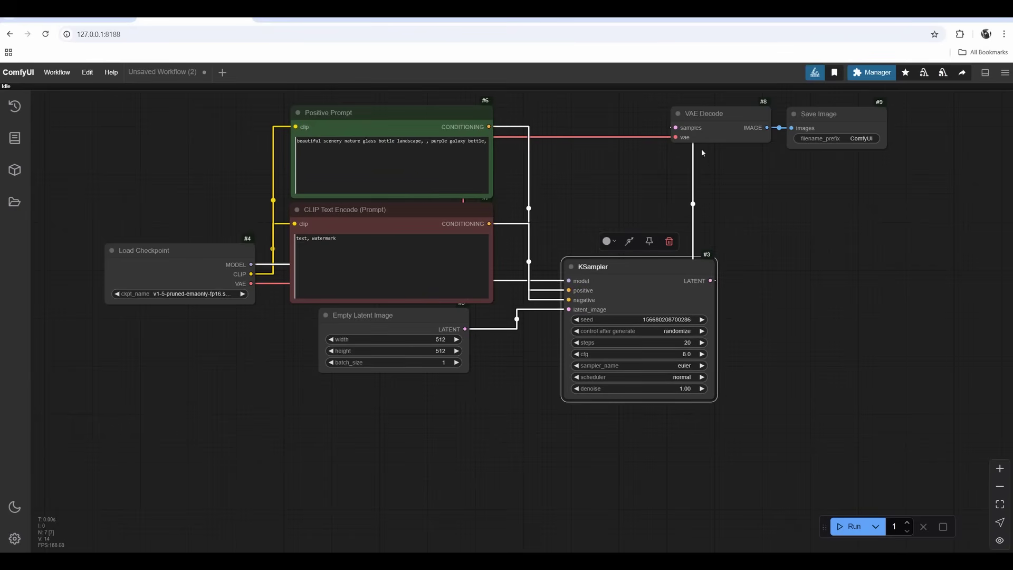
pyautogui.click(736, 117)
pyautogui.keyDown('shift'); pyautogui.click(832, 119); pyautogui.keyUp('shift')
pyautogui.moveTo(749, 131); pyautogui.dragTo(861, 190)
pyautogui.moveTo(523, 373); pyautogui.dragTo(567, 323)
pyautogui.click(532, 365)
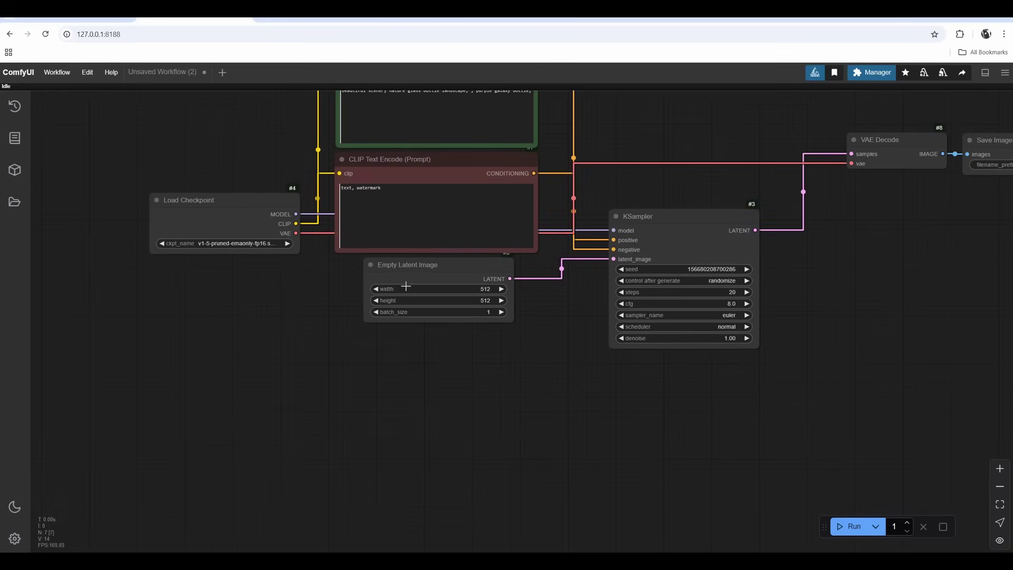
# - Move the Empty Latent Image node into the free space well below the prompt nodes
pyautogui.moveTo(423, 267); pyautogui.dragTo(373, 377)
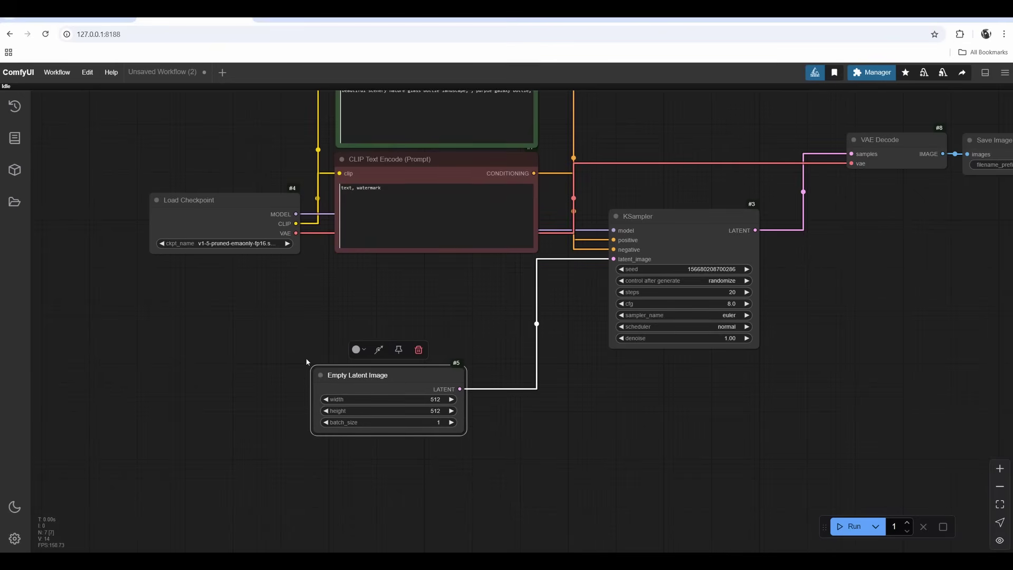
pyautogui.moveTo(235, 345); pyautogui.dragTo(364, 292)
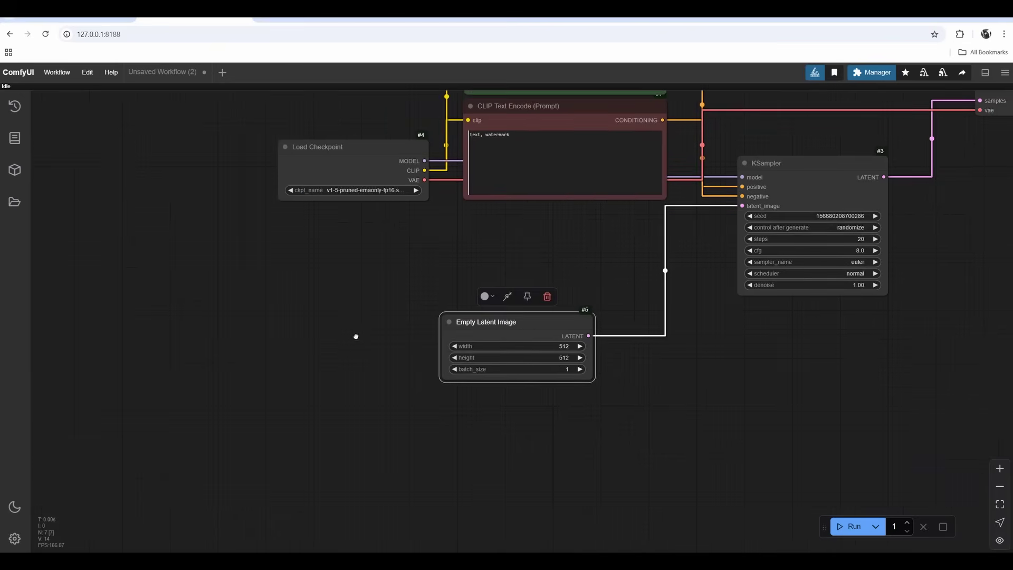
pyautogui.click(354, 336)
pyautogui.moveTo(502, 324); pyautogui.dragTo(546, 360)
pyautogui.click(468, 289)
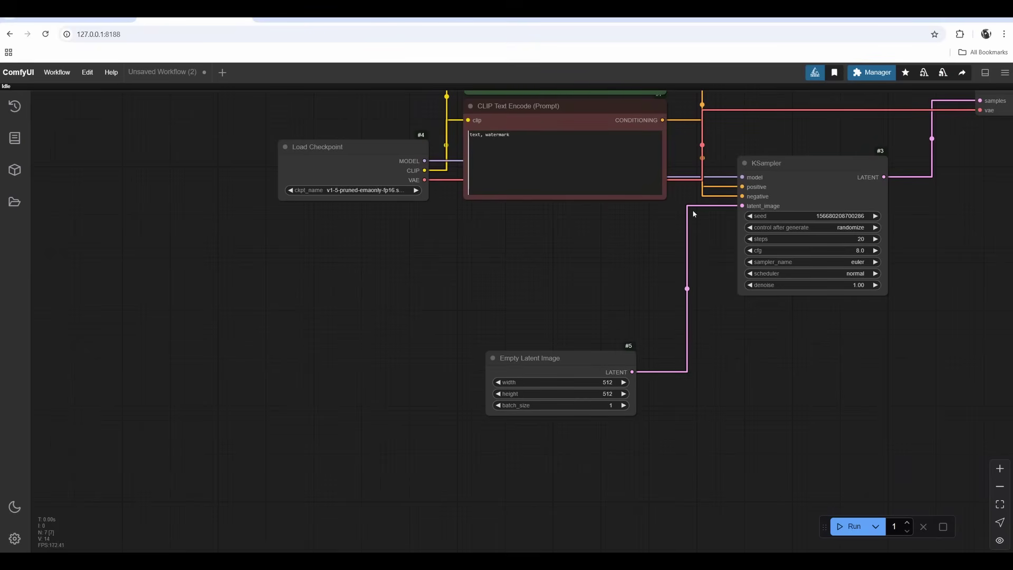
# - Search the custom node manager for "mixlab" to check the comfyui-mixlab-nodes package, and close the manager
pyautogui.click(871, 72)
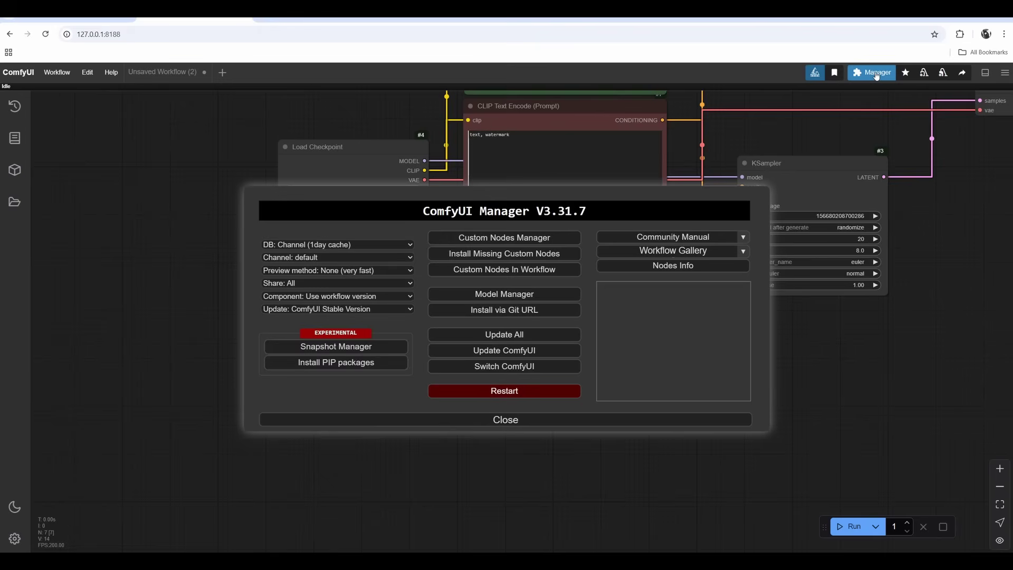
pyautogui.click(519, 238)
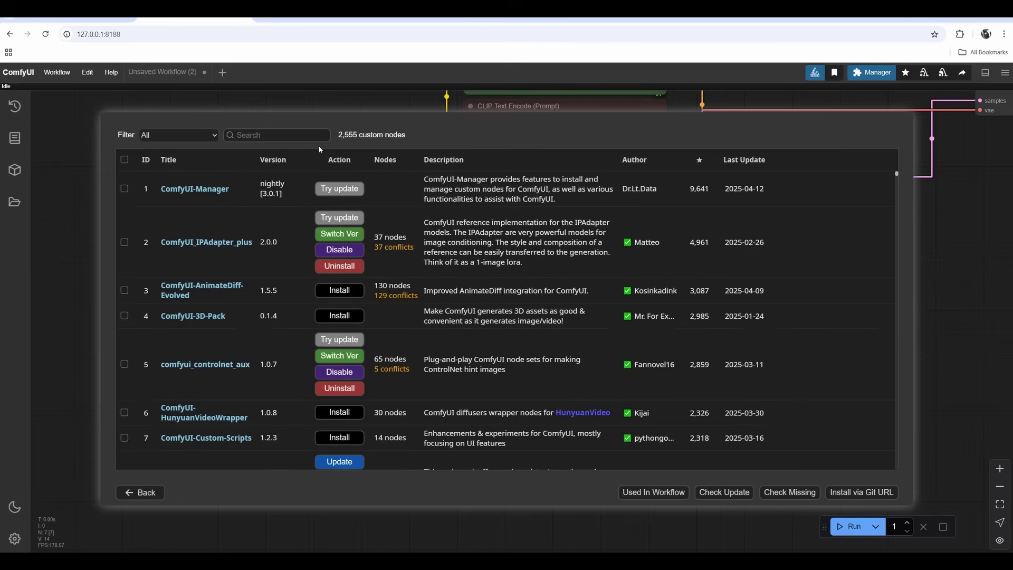
pyautogui.click(266, 135)
pyautogui.write('mix')
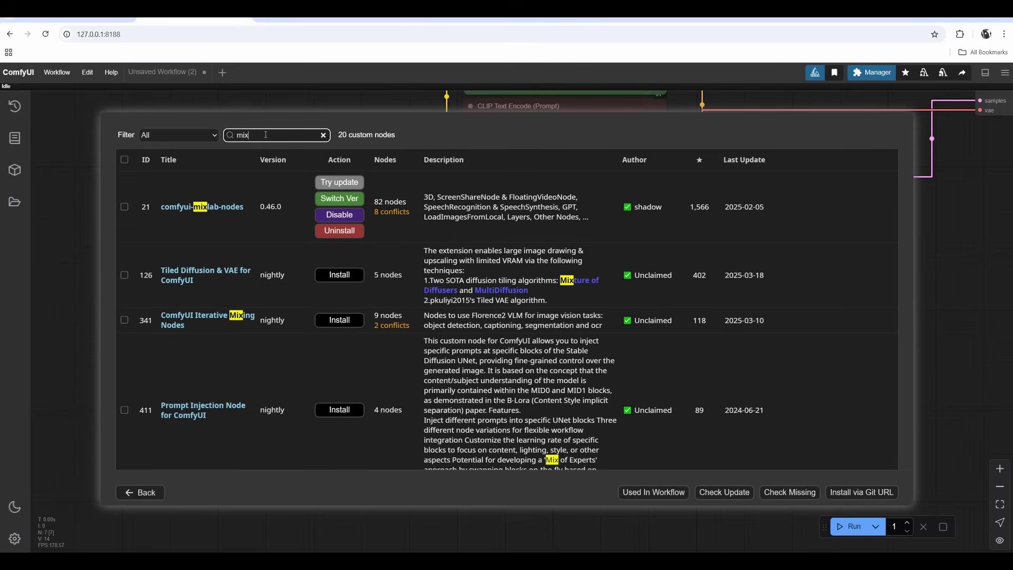
pyautogui.write('lab')
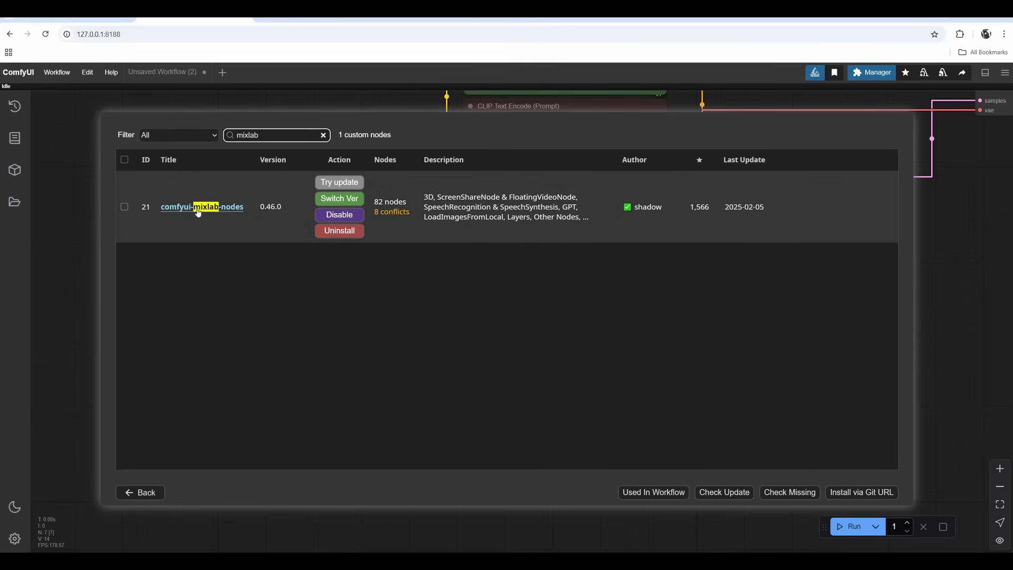
pyautogui.press('Escape')
# - Add a Screen Share Mixlab node in the empty area below the Load Checkpoint node
pyautogui.doubleClick(268, 320)
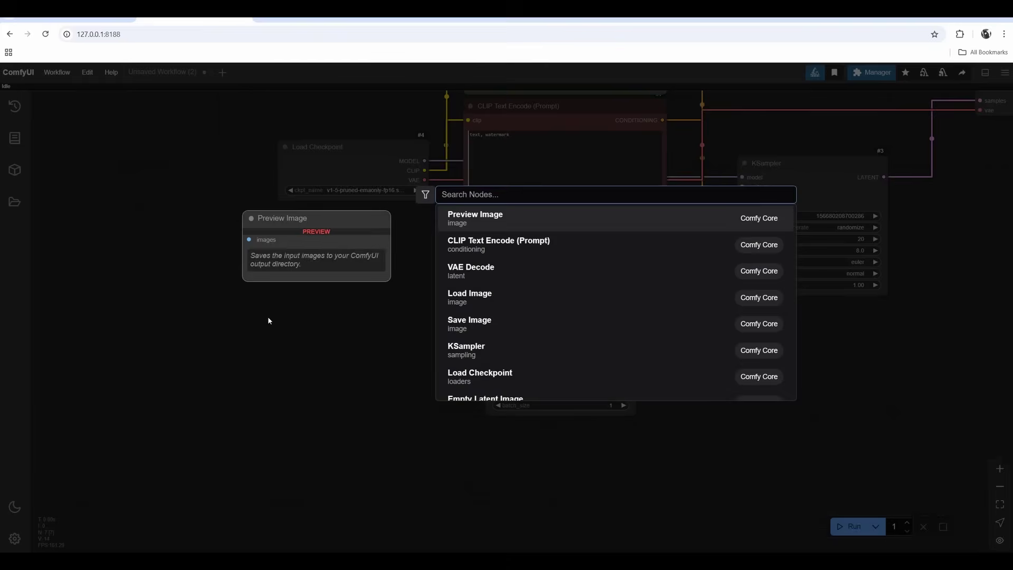
pyautogui.write('screen')
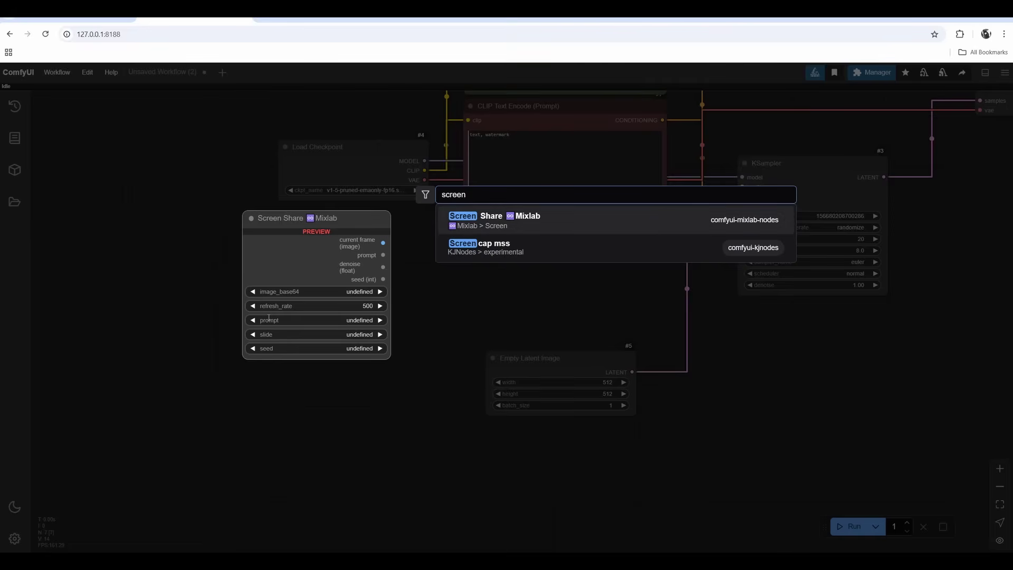
pyautogui.click(547, 226)
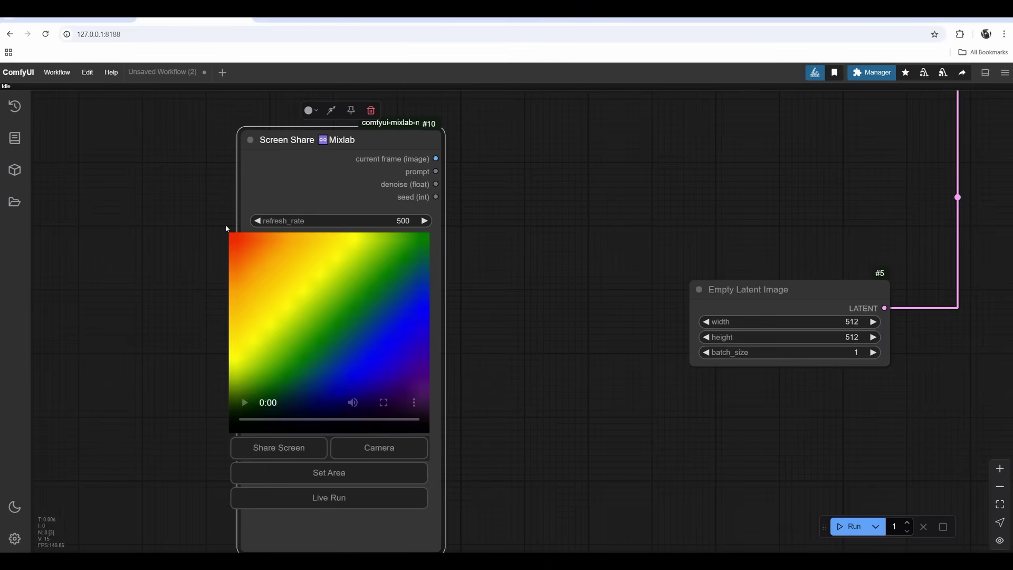
pyautogui.moveTo(404, 428)
# - Add the essentials Image Resize node beside the Screen Share node and feed its image input from the current frame output
pyautogui.moveTo(559, 330); pyautogui.dragTo(522, 290)
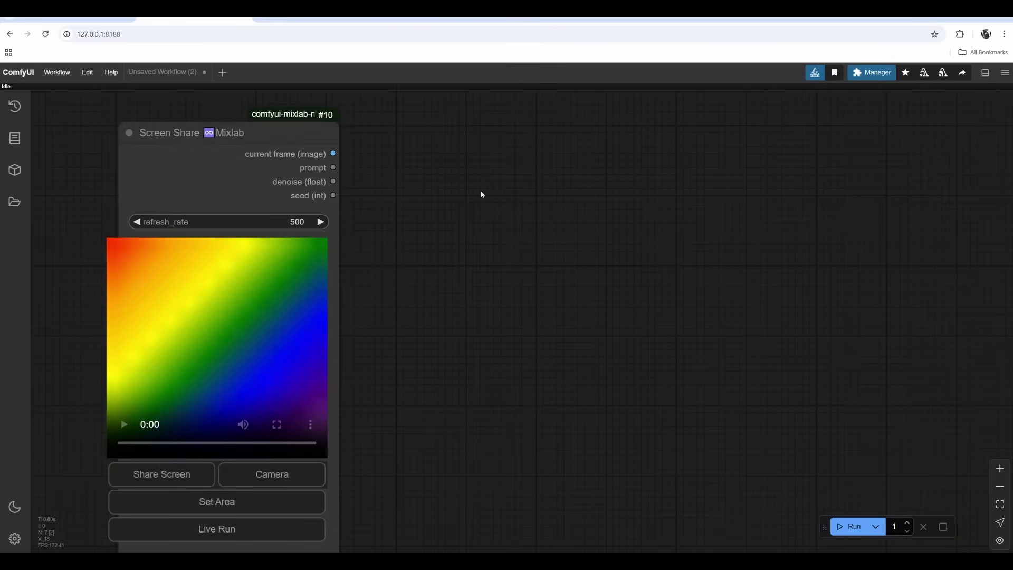
pyautogui.doubleClick(481, 193)
pyautogui.write('resi')
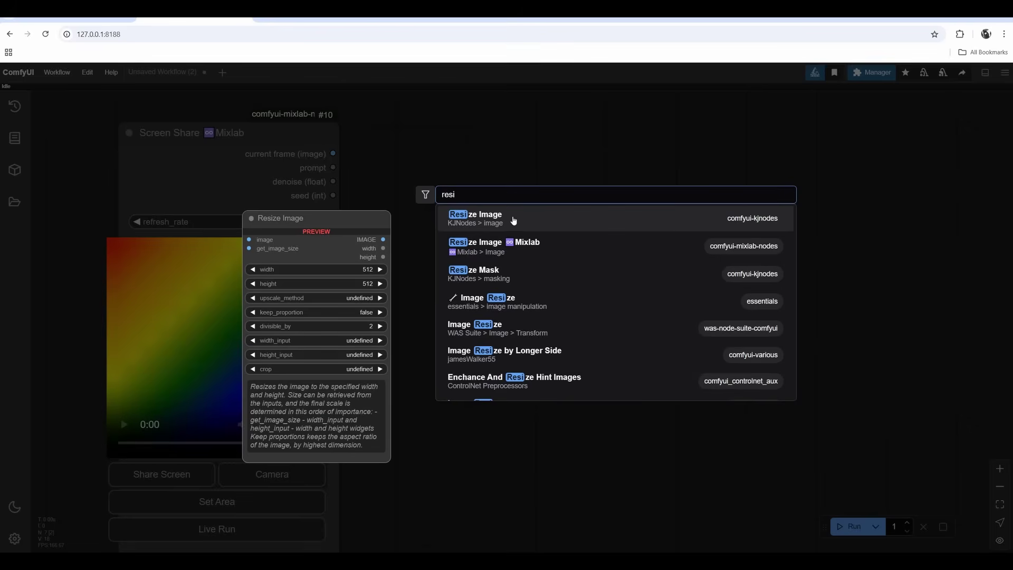
pyautogui.click(778, 308)
pyautogui.moveTo(543, 176); pyautogui.dragTo(504, 145)
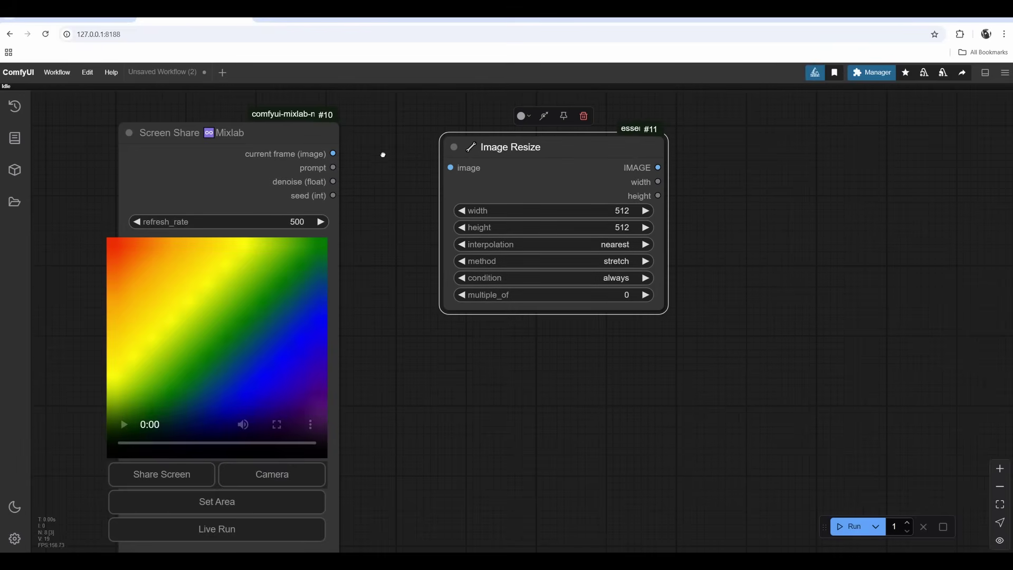
pyautogui.moveTo(384, 155); pyautogui.dragTo(426, 189)
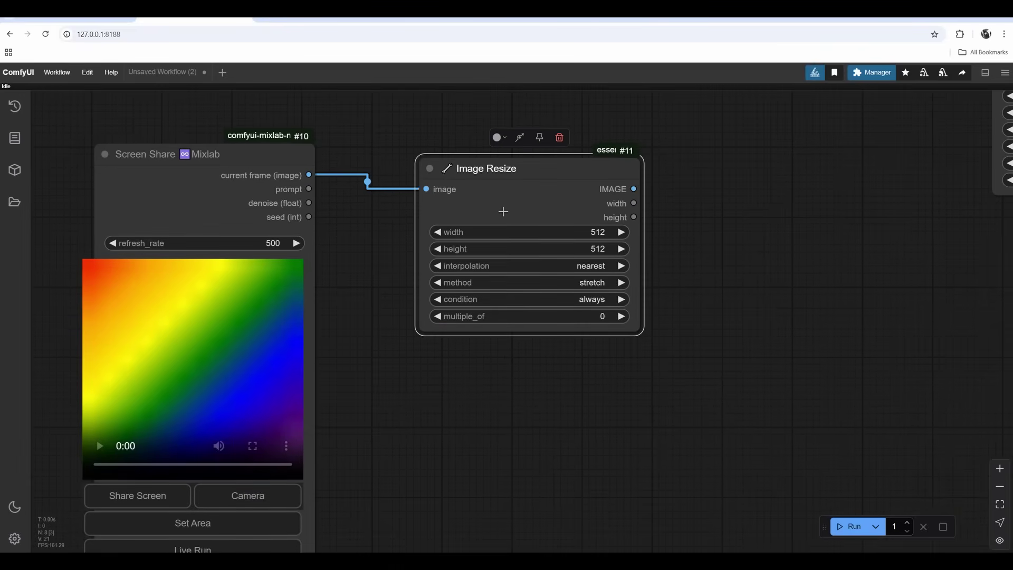
pyautogui.moveTo(504, 173); pyautogui.dragTo(508, 171)
pyautogui.moveTo(405, 283); pyautogui.dragTo(417, 242)
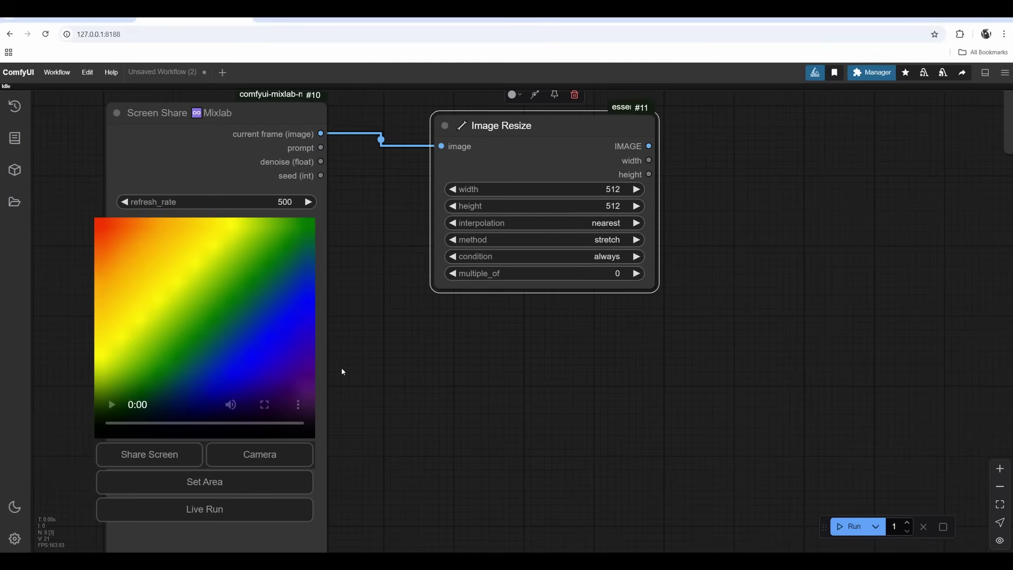
# - Add a VAE Encode node fed by the Image Resize node's IMAGE output, placed between Image Resize and KSampler
pyautogui.scroll(-5, 342, 371)
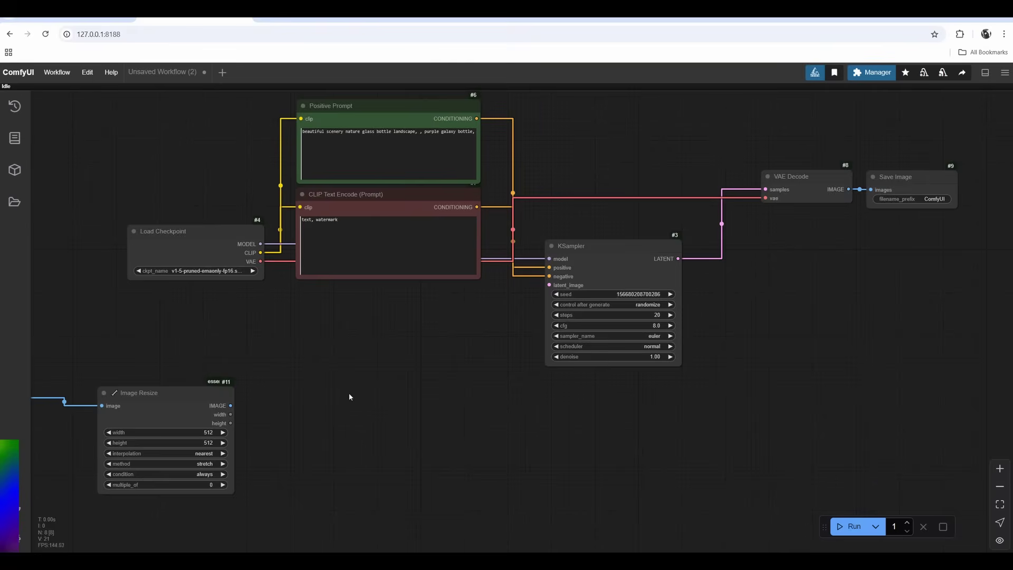
pyautogui.moveTo(350, 397); pyautogui.dragTo(377, 363)
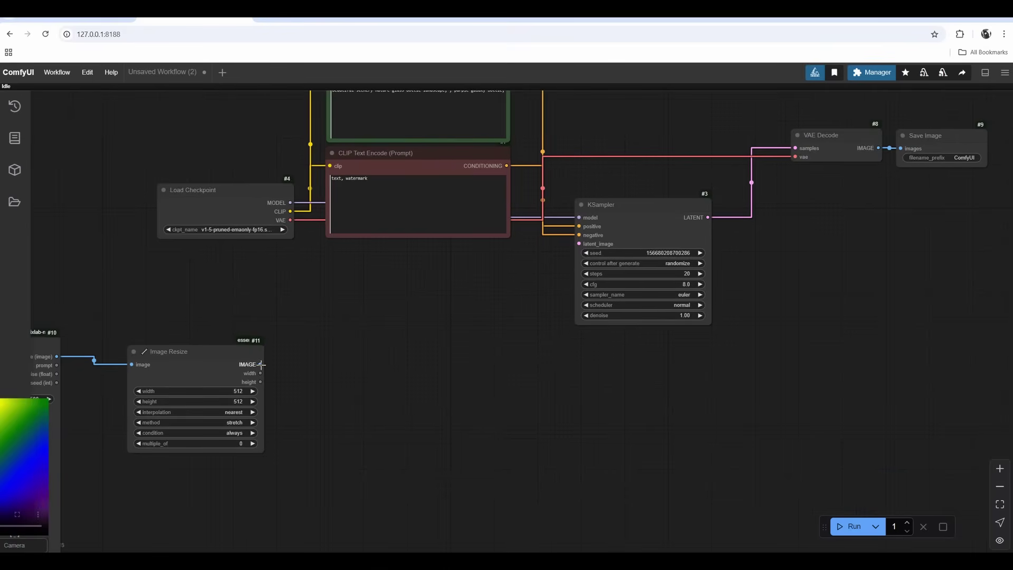
pyautogui.moveTo(260, 364); pyautogui.dragTo(340, 279)
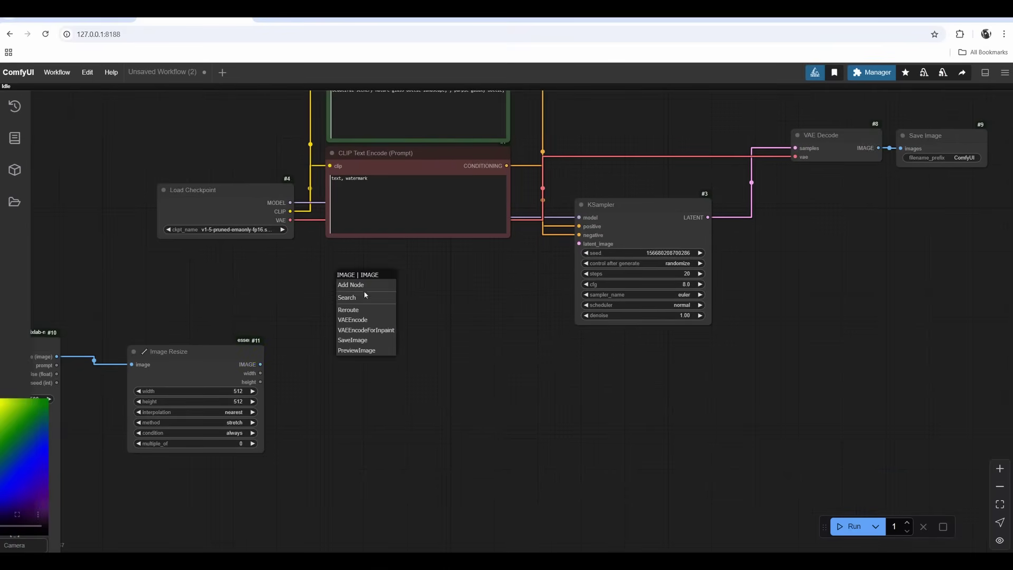
pyautogui.click(353, 321)
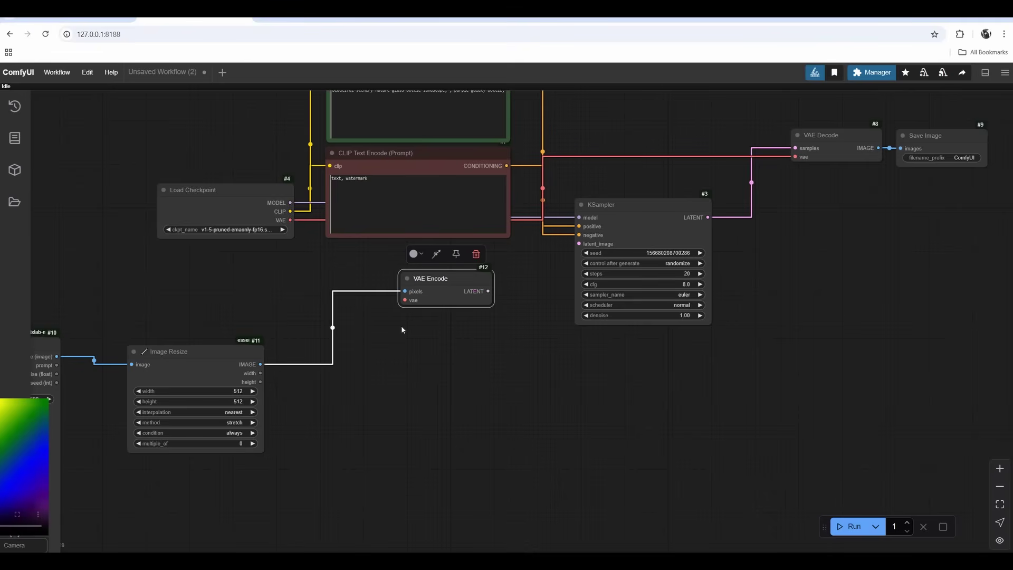
pyautogui.scroll(3, 333, 339)
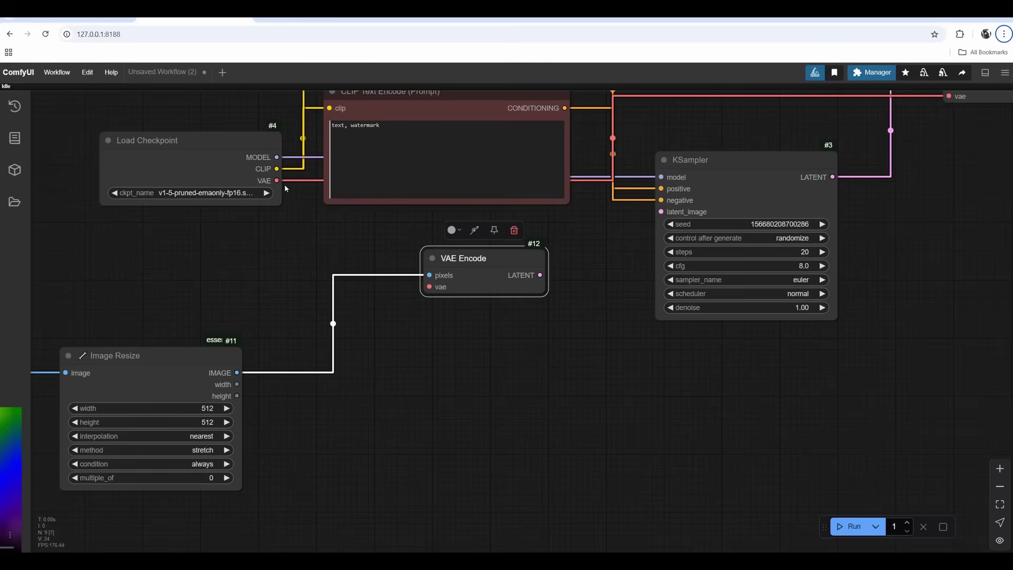
# - Connect Load Checkpoint's VAE output to VAE Encode, and VAE Encode's LATENT output to KSampler's latent_image input
pyautogui.moveTo(277, 181); pyautogui.dragTo(429, 287)
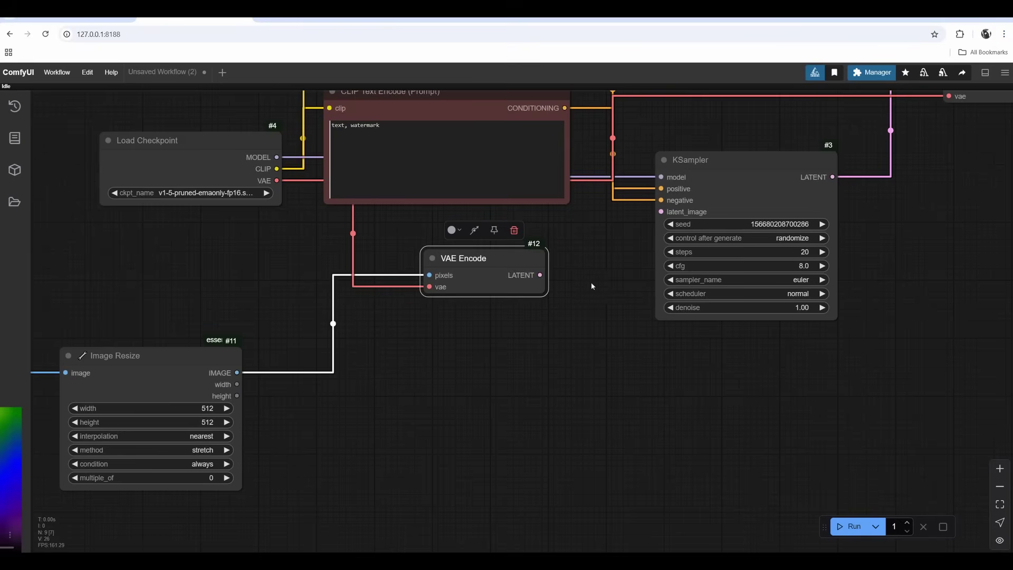
pyautogui.moveTo(590, 251); pyautogui.dragTo(482, 302)
pyautogui.moveTo(407, 330); pyautogui.dragTo(528, 267)
pyautogui.click(578, 237)
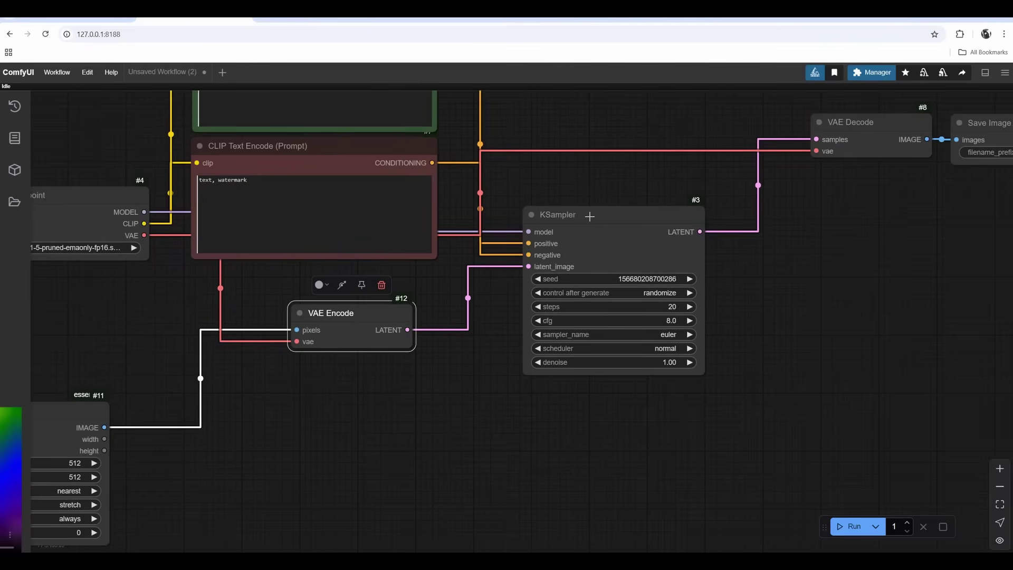
pyautogui.moveTo(595, 216); pyautogui.dragTo(632, 207)
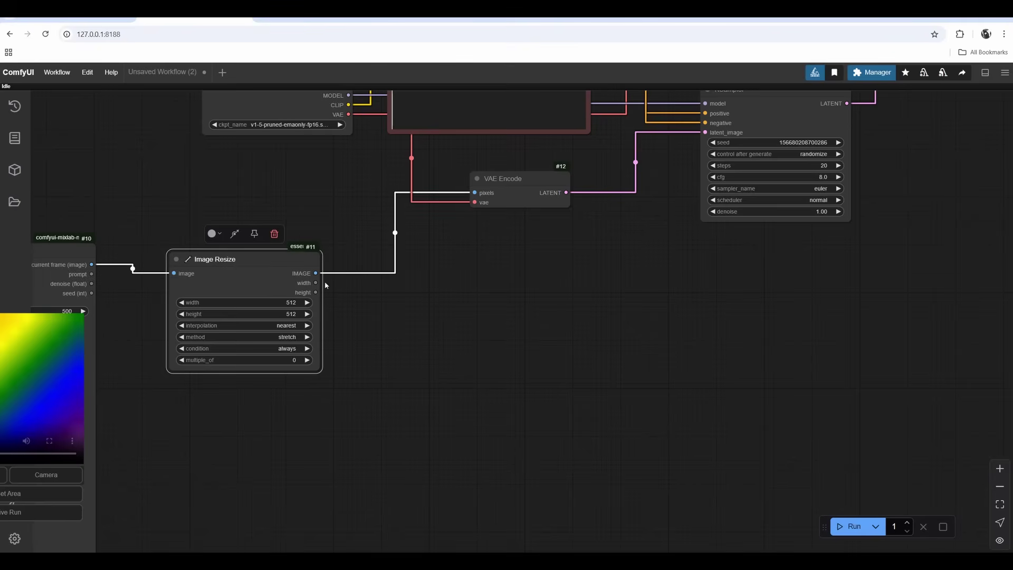
pyautogui.click(483, 336)
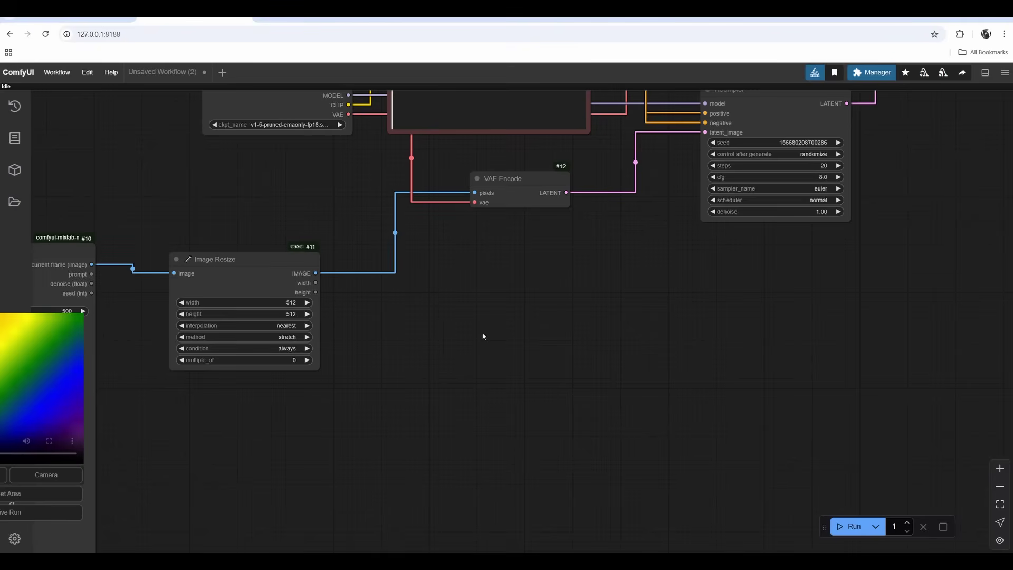
# - Search both the custom node manager and the model manager for "depth anything"
pyautogui.click(872, 72)
pyautogui.click(528, 239)
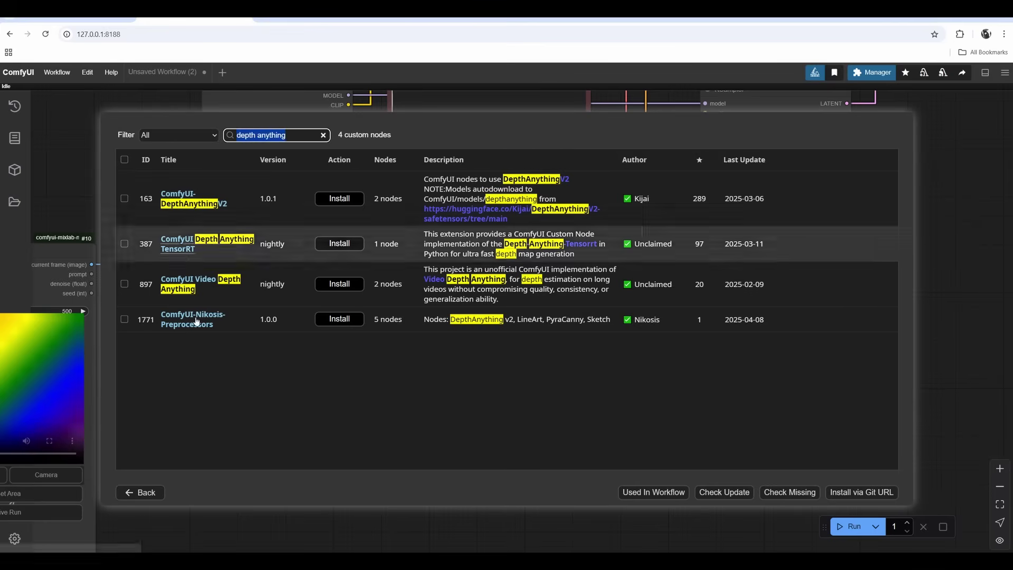
pyautogui.click(146, 495)
pyautogui.click(518, 296)
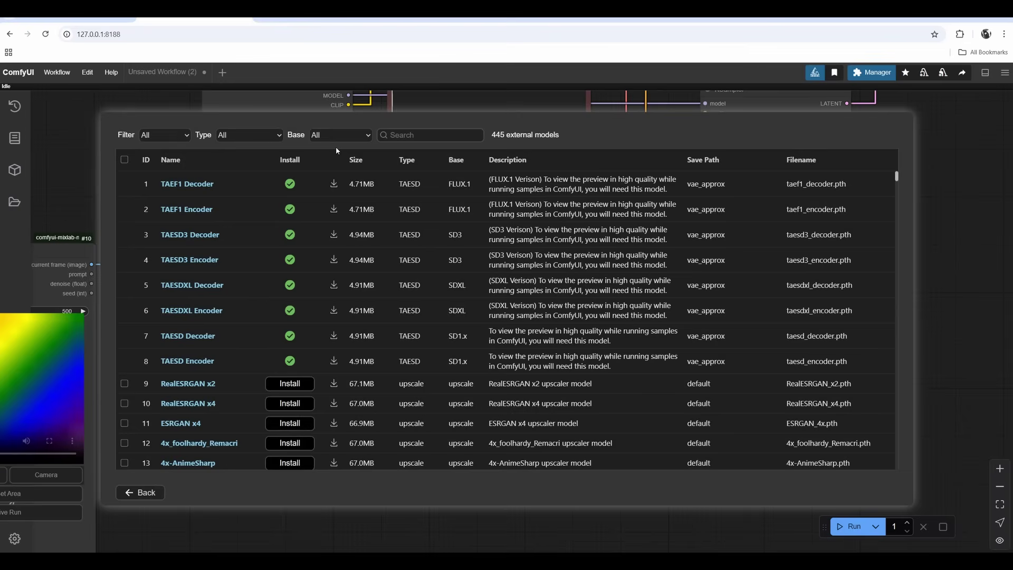
pyautogui.click(404, 136)
pyautogui.write('depth anything')
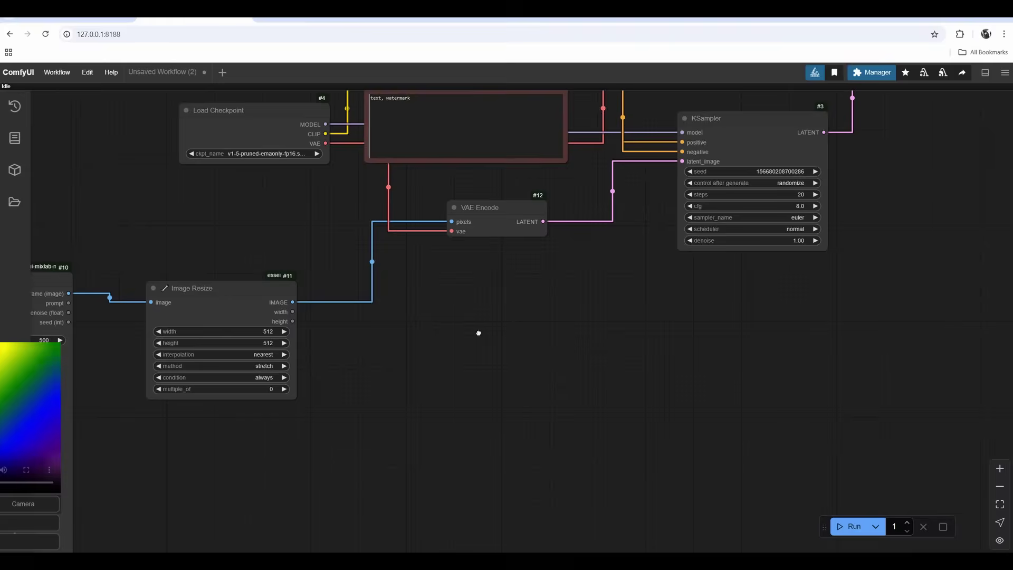
# - Add a Depth Anything V2 - Relative node below VAE Encode, fed by Image Resize's IMAGE output
pyautogui.doubleClick(477, 334)
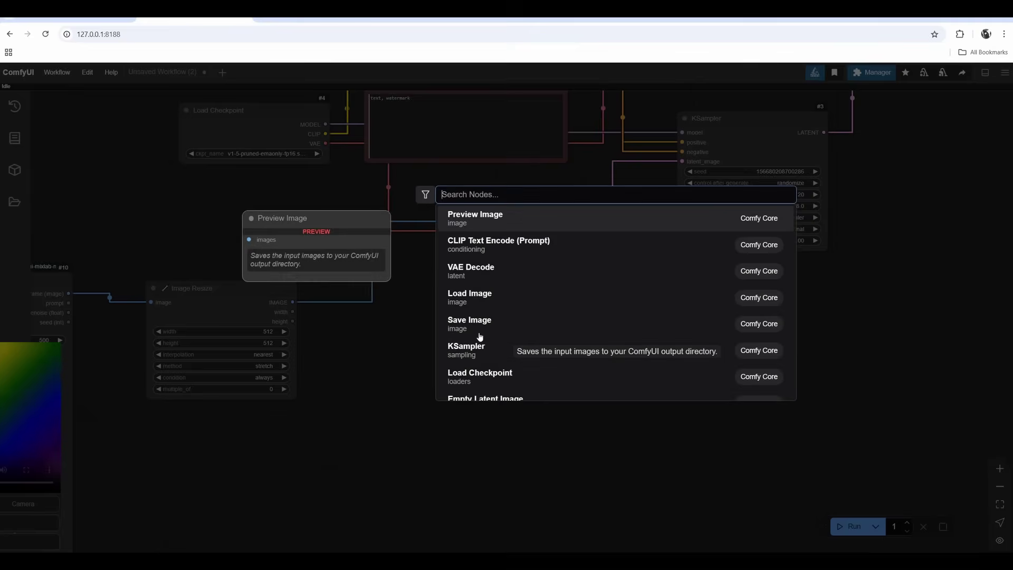
pyautogui.write('dept')
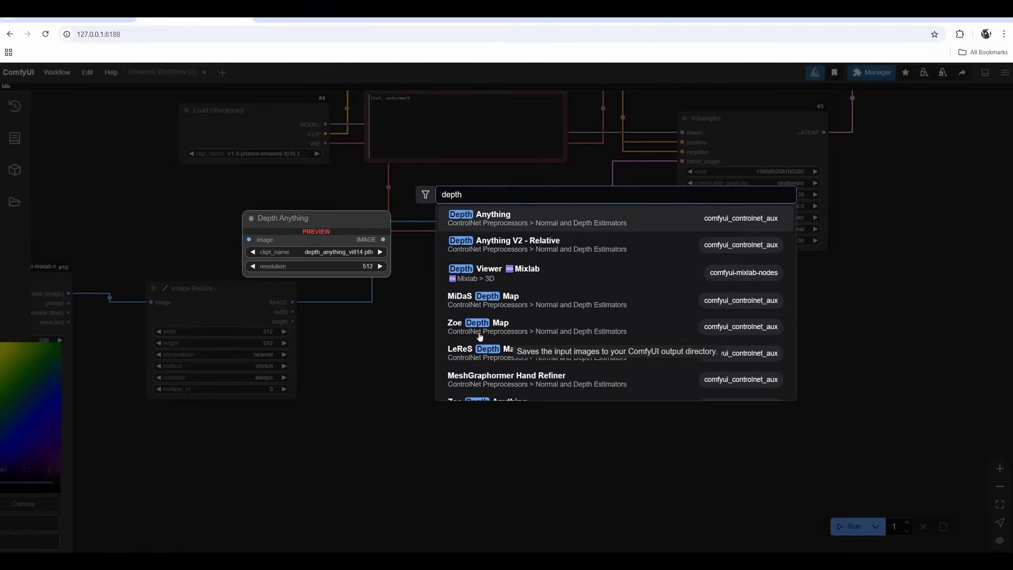
pyautogui.click(540, 247)
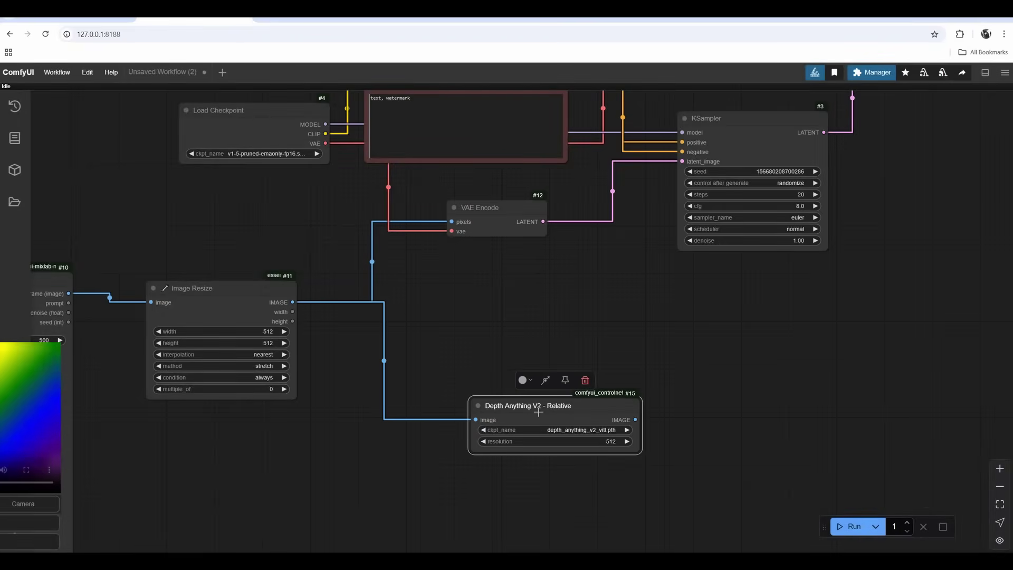
pyautogui.moveTo(538, 412); pyautogui.dragTo(519, 411)
# - Add a Preview Image node fed by the Depth Anything V2 IMAGE output and place it lower down beside that node
pyautogui.moveTo(544, 337); pyautogui.dragTo(415, 205)
pyautogui.moveTo(486, 288); pyautogui.dragTo(563, 355)
pyautogui.click(584, 429)
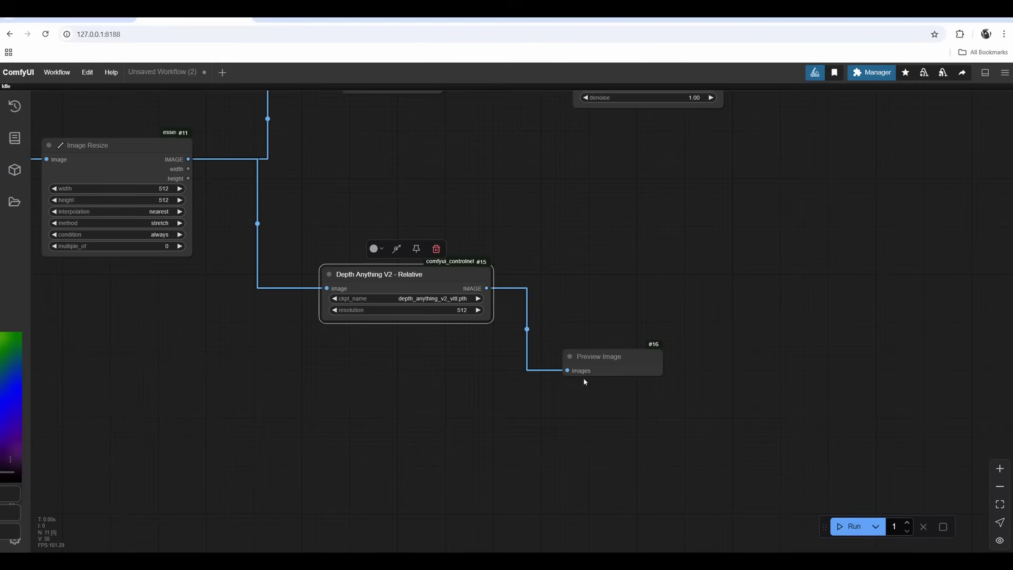
pyautogui.moveTo(601, 363); pyautogui.dragTo(615, 419)
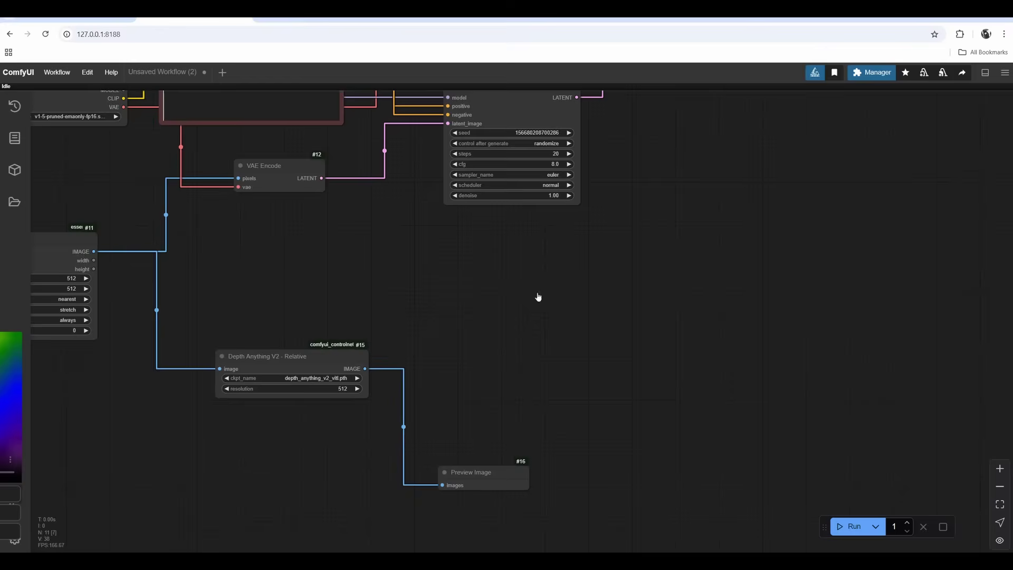
# - Add an Apply ControlNet node below KSampler and feed its image input from the Depth Anything V2 output
pyautogui.doubleClick(539, 297)
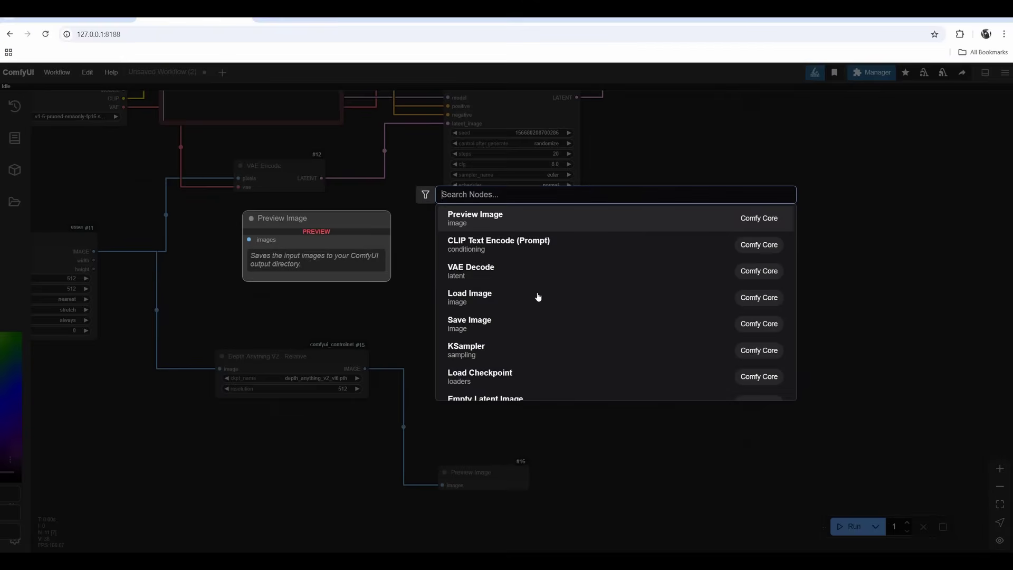
pyautogui.write('apply')
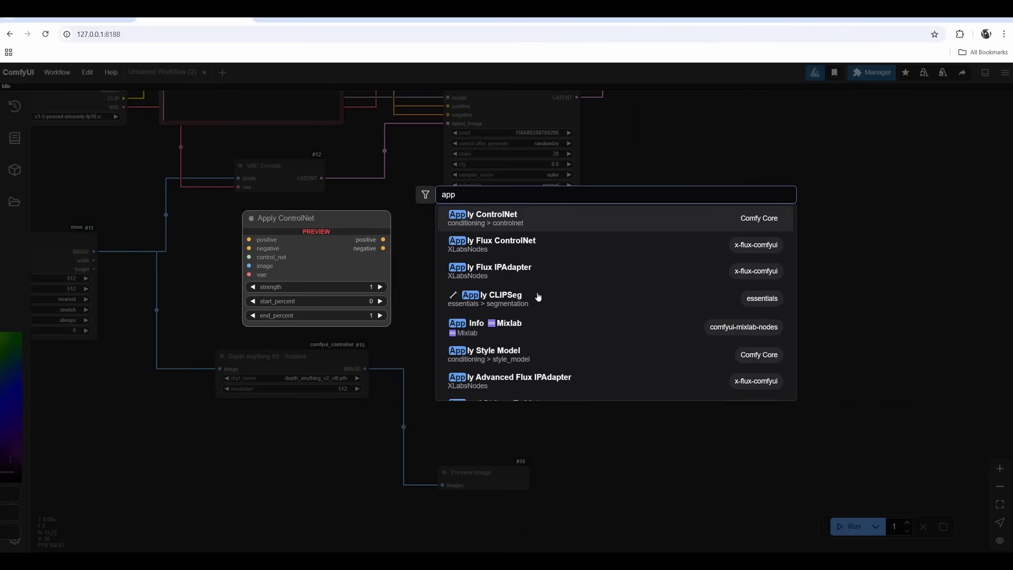
pyautogui.press('Return')
pyautogui.moveTo(366, 368); pyautogui.dragTo(435, 299)
pyautogui.moveTo(317, 332); pyautogui.dragTo(381, 416)
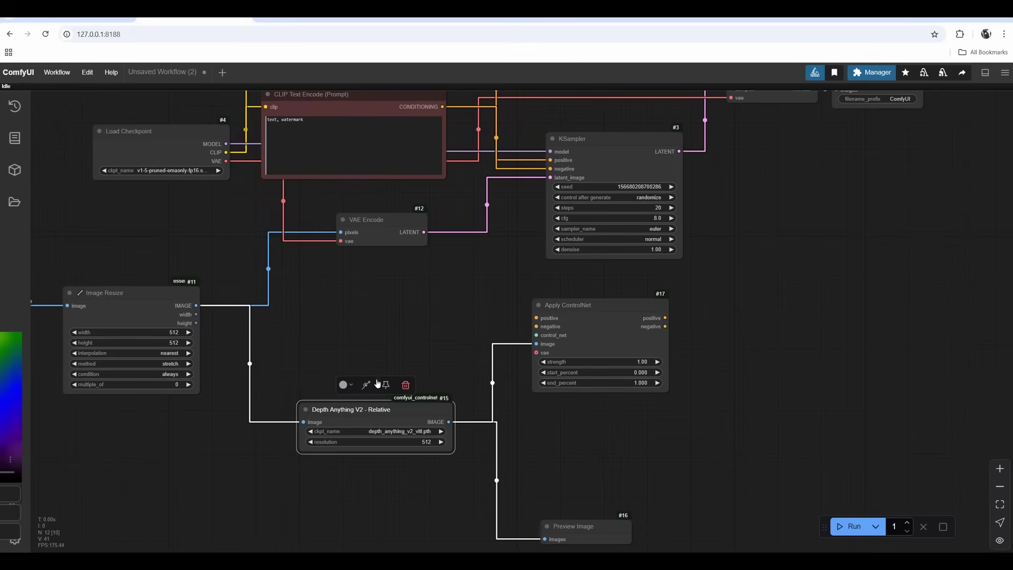
# - Connect the positive and negative prompts' CONDITIONING outputs to the matching inputs of Apply ControlNet
pyautogui.moveTo(410, 309); pyautogui.dragTo(476, 382)
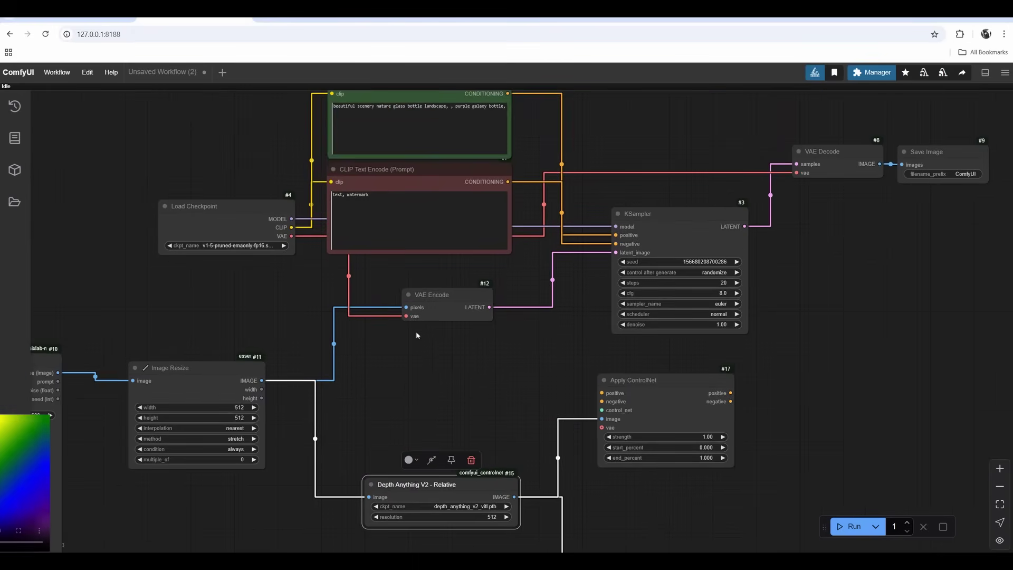
pyautogui.moveTo(576, 350); pyautogui.dragTo(531, 371)
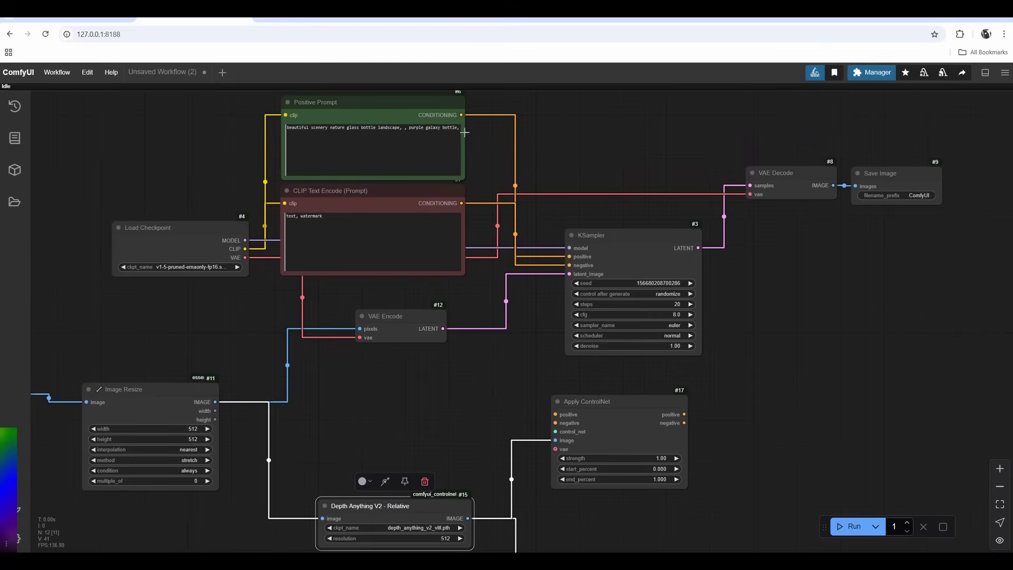
pyautogui.moveTo(462, 114); pyautogui.dragTo(556, 414)
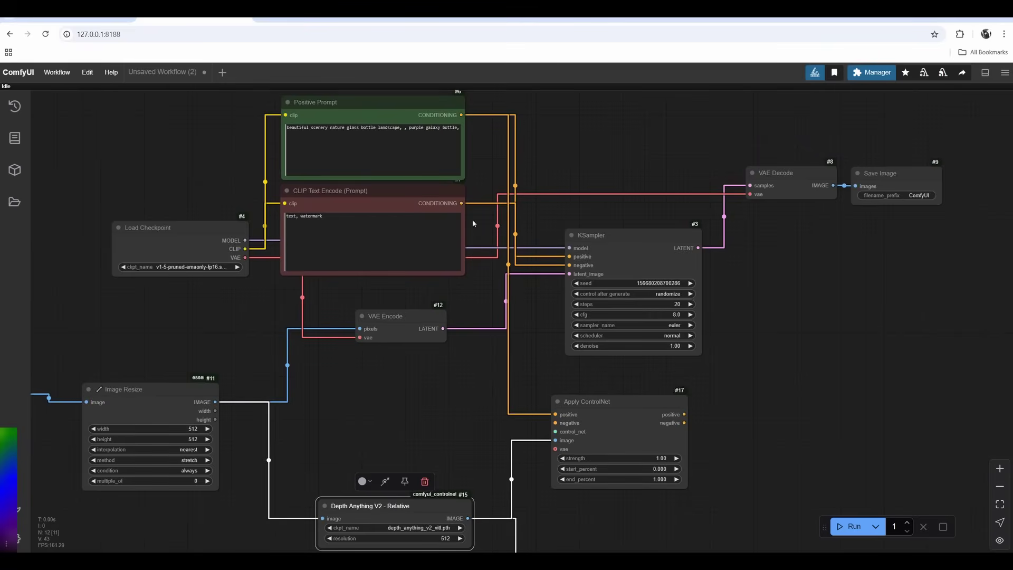
pyautogui.moveTo(463, 202); pyautogui.dragTo(556, 422)
# - Shift KSampler, VAE Decode and Save Image to the right, and wire Apply ControlNet's positive and negative outputs into KSampler
pyautogui.keyDown('ctrl'); pyautogui.moveTo(980, 305); pyautogui.dragTo(639, 169); pyautogui.keyUp('ctrl')
pyautogui.moveTo(616, 238); pyautogui.dragTo(816, 236)
pyautogui.click(737, 354)
pyautogui.moveTo(685, 415); pyautogui.dragTo(779, 265)
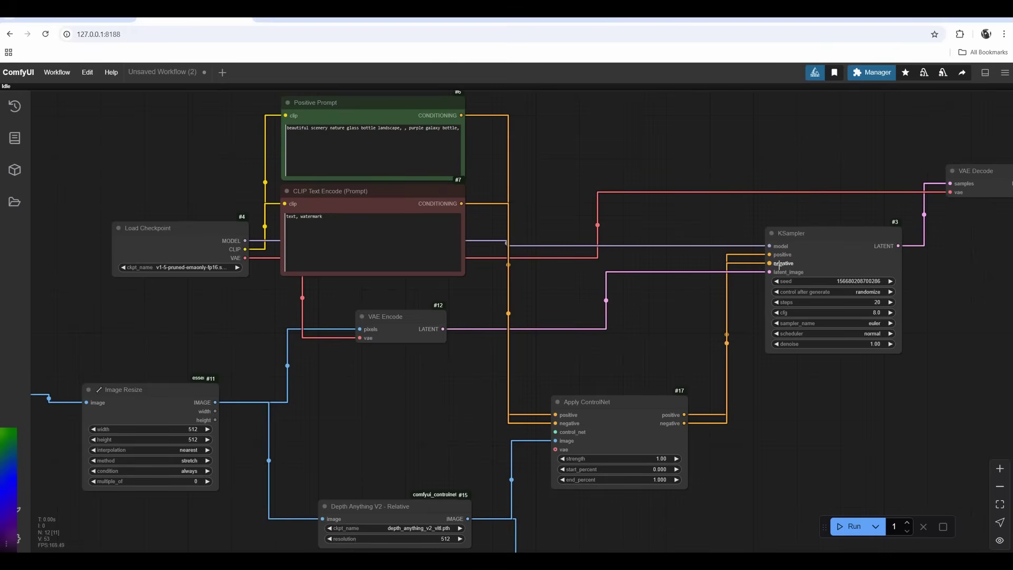
# - Move Apply ControlNet slightly up and to the right, and connect Load Checkpoint's VAE output to its vae input
pyautogui.moveTo(611, 425); pyautogui.dragTo(633, 397)
pyautogui.moveTo(246, 257); pyautogui.dragTo(578, 426)
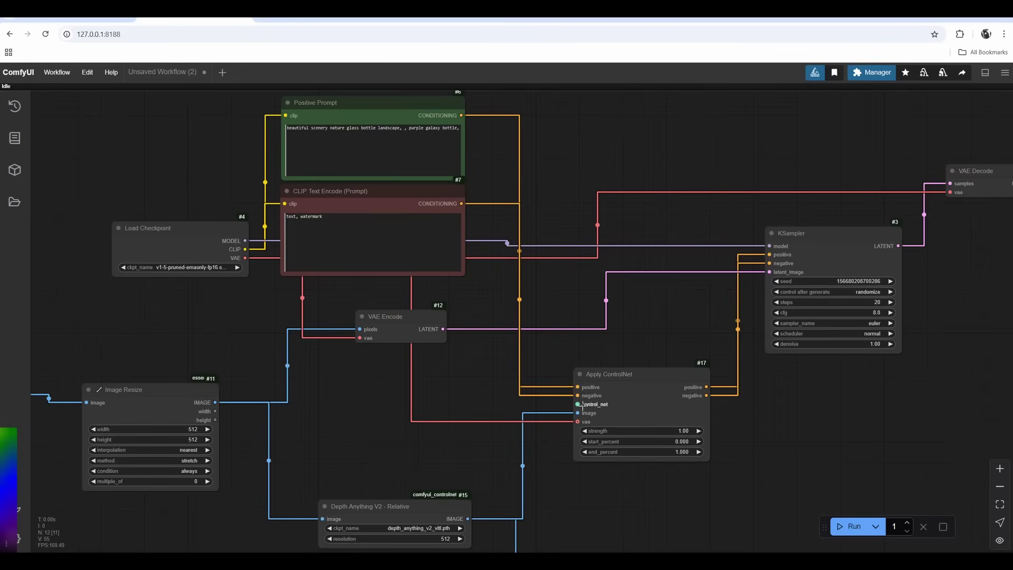
pyautogui.scroll(10, 582, 405)
pyautogui.scroll(-10, 414, 340)
# - Add a Load ControlNet Model node between VAE Encode and Depth Anything V2
pyautogui.doubleClick(334, 321)
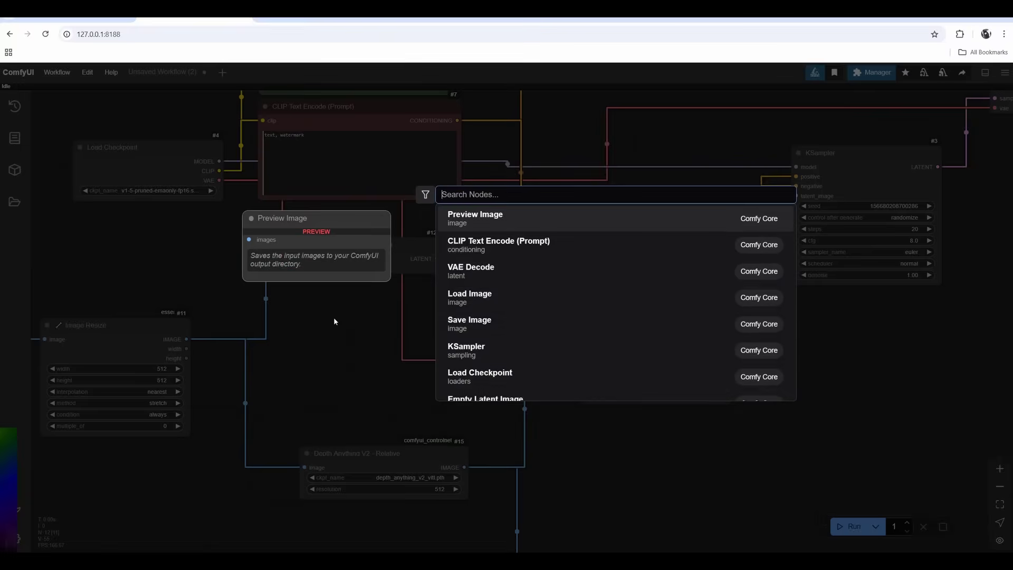
pyautogui.write('load co')
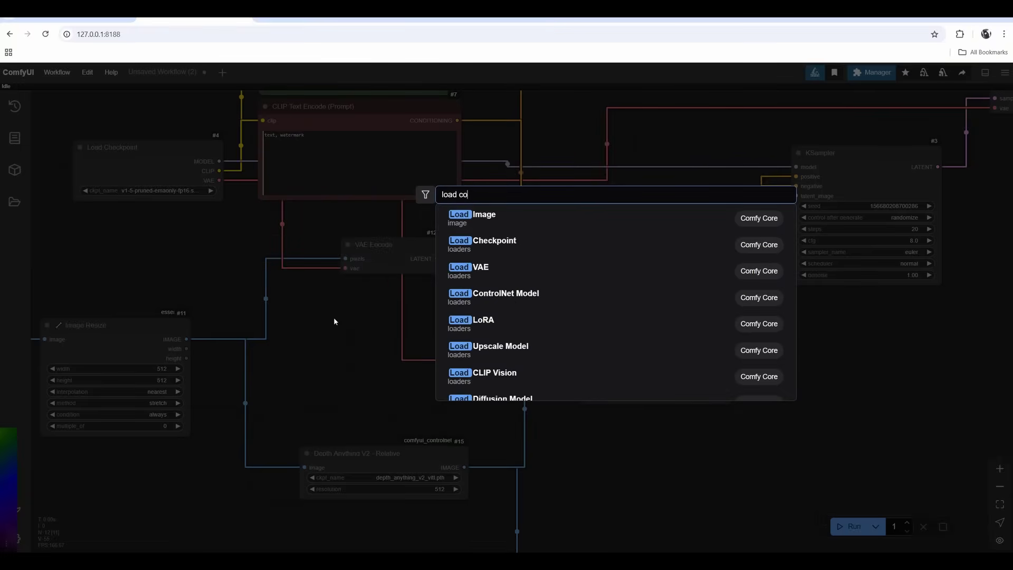
pyautogui.write('nt')
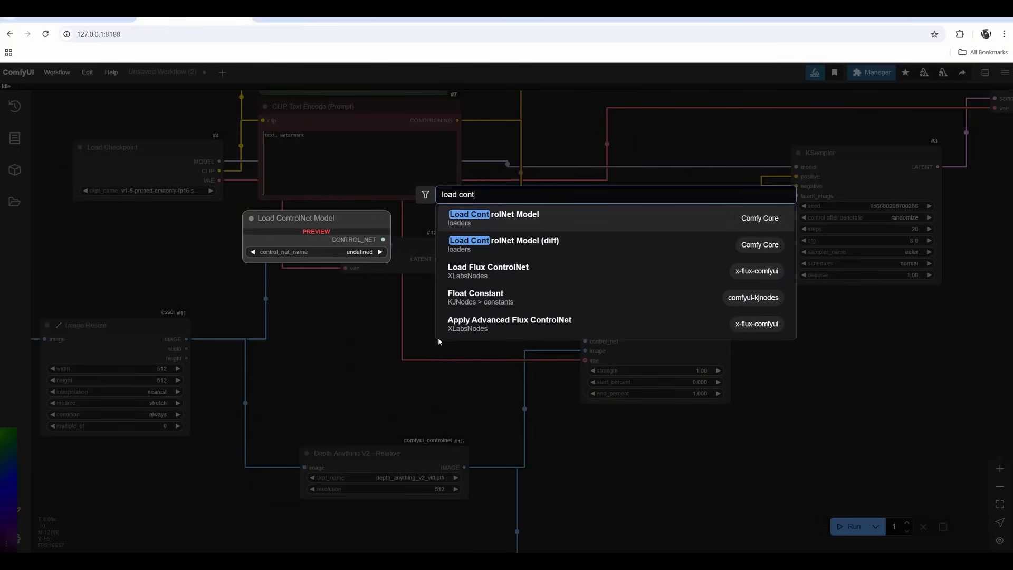
pyautogui.press('Return')
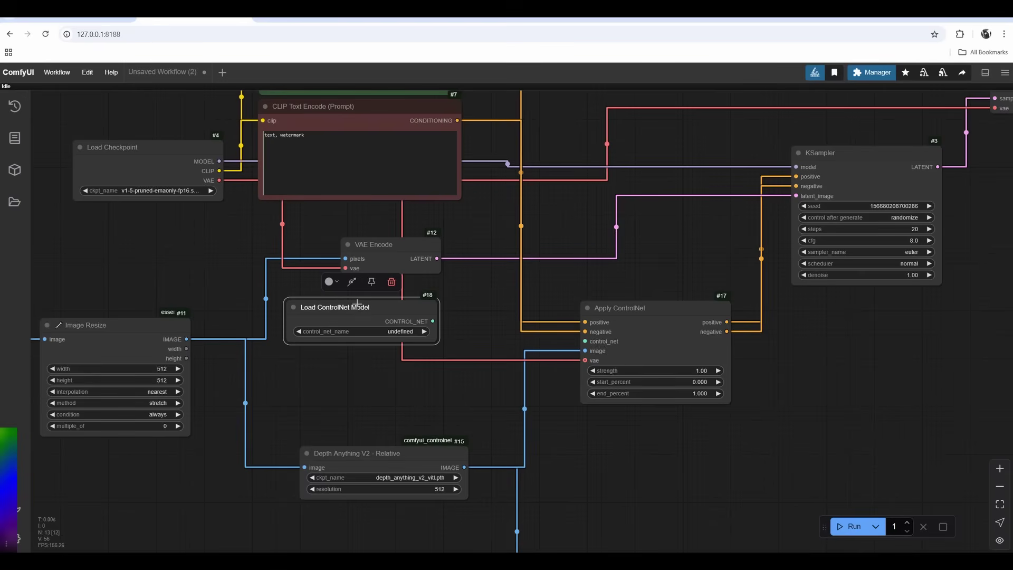
pyautogui.moveTo(360, 311); pyautogui.dragTo(369, 312)
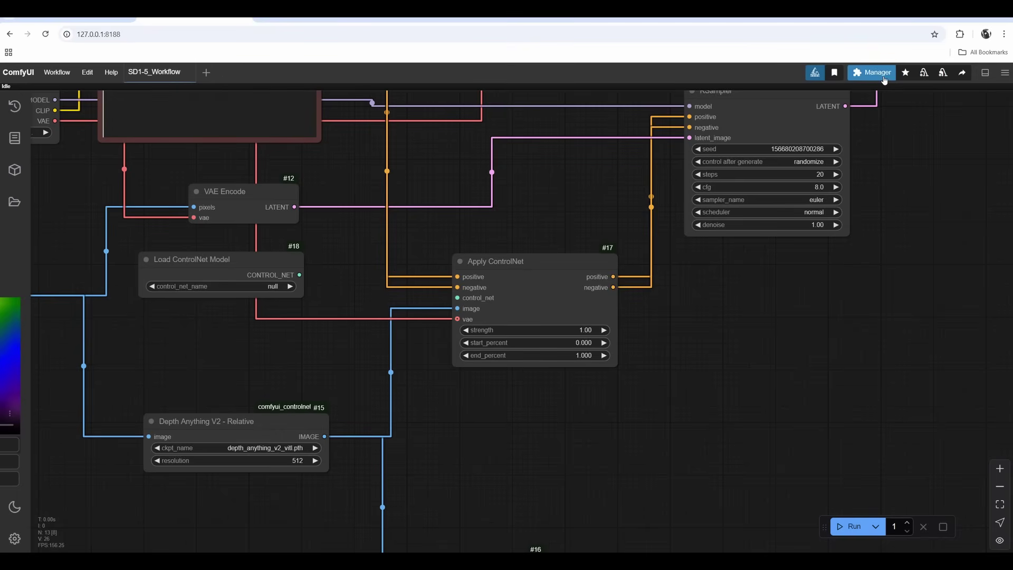
# - Search the model manager for "depth" to look for a depth ControlNet model
pyautogui.click(872, 72)
pyautogui.click(533, 293)
pyautogui.click(411, 136)
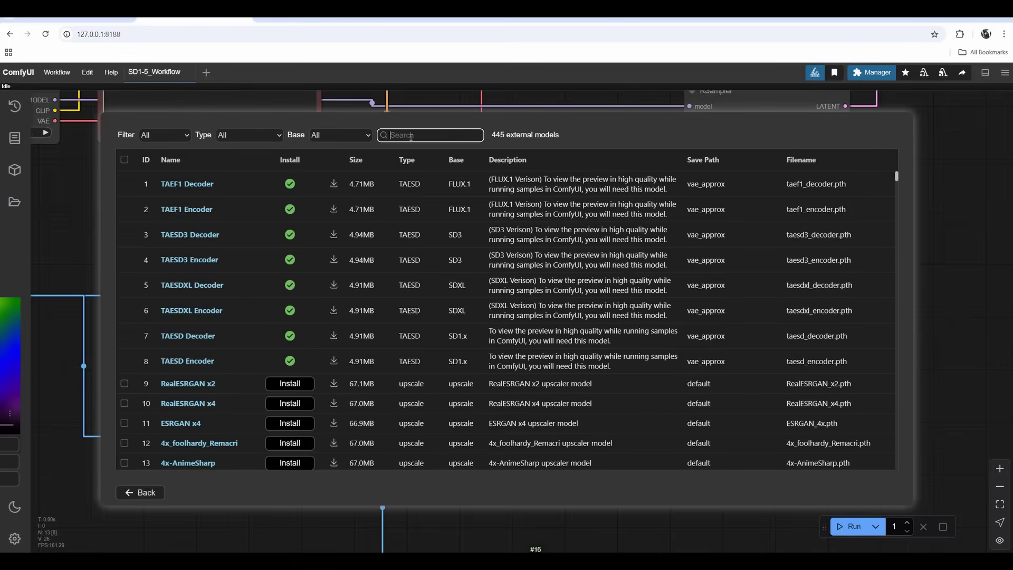
pyautogui.write('depth')
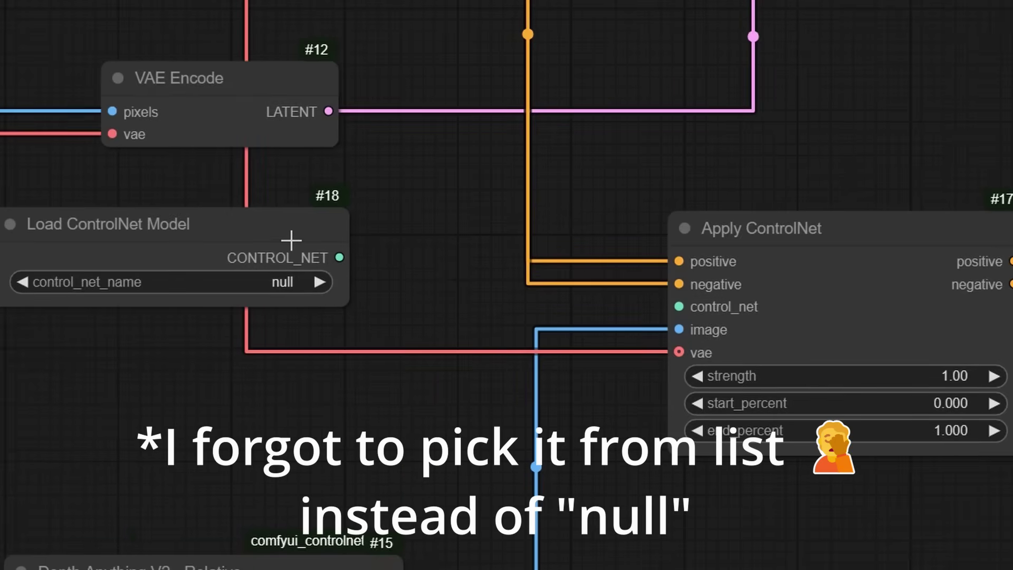
# - Nudge the Load ControlNet Model node and connect its CONTROL_NET output to Apply ControlNet's control_net input
pyautogui.moveTo(290, 235); pyautogui.dragTo(274, 222)
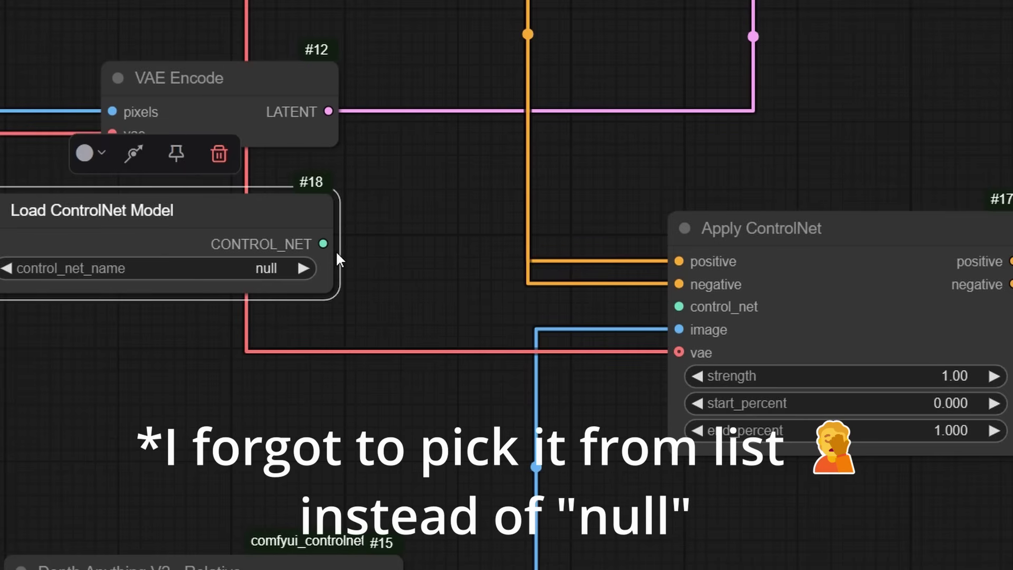
pyautogui.moveTo(324, 244); pyautogui.dragTo(679, 307)
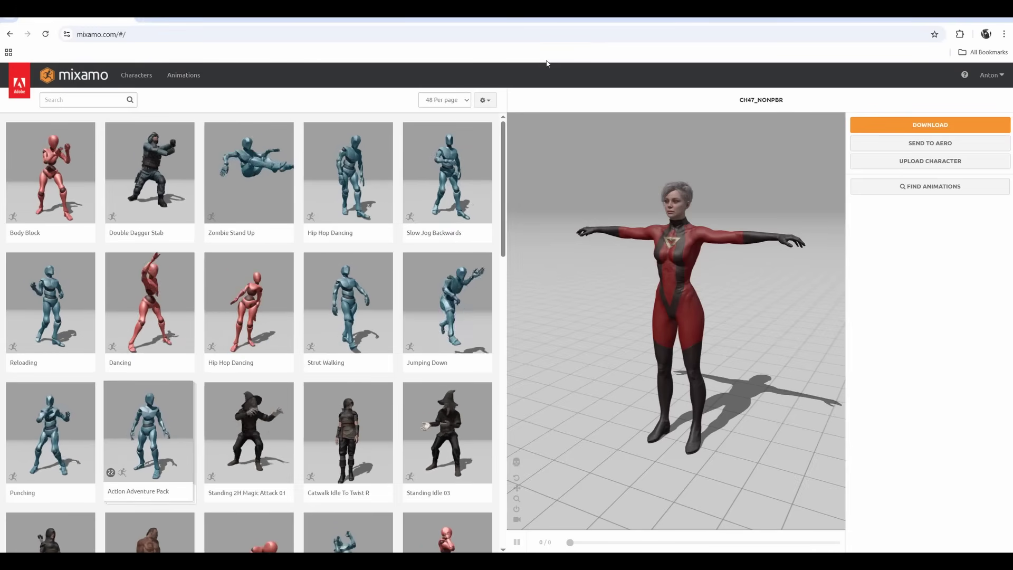
# - Switch to Mixamo, inspect the current character's preview, and browse the Characters library through to its second page
pyautogui.moveTo(747, 298); pyautogui.dragTo(695, 363)
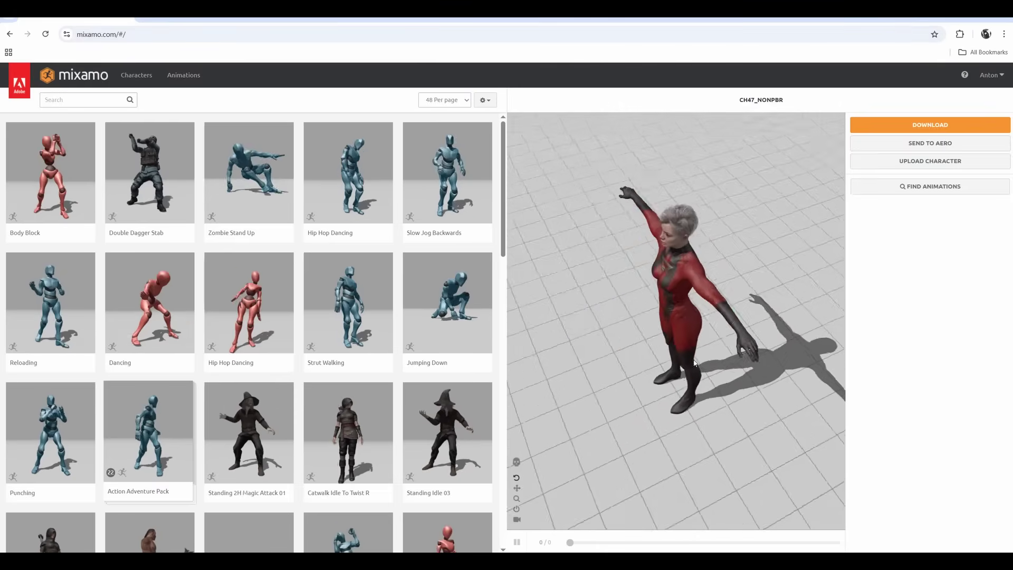
pyautogui.click(85, 100)
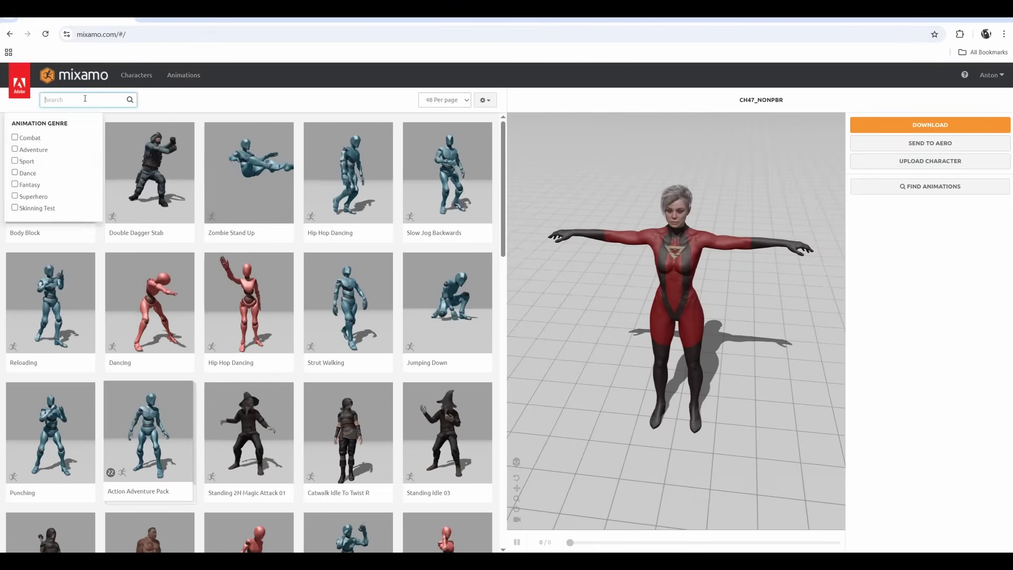
pyautogui.click(141, 78)
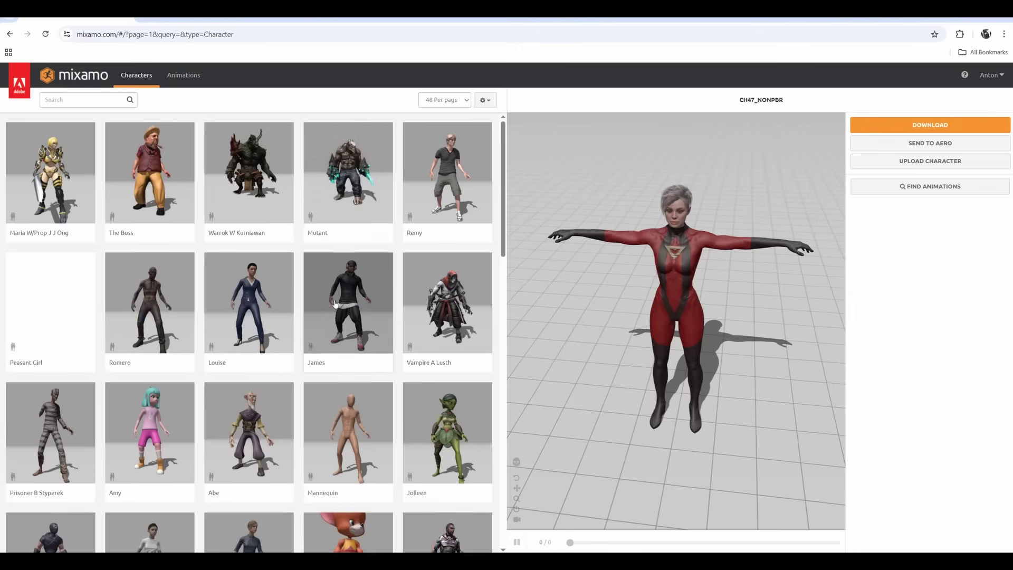
pyautogui.scroll(-2, 335, 303)
pyautogui.scroll(-9, 335, 304)
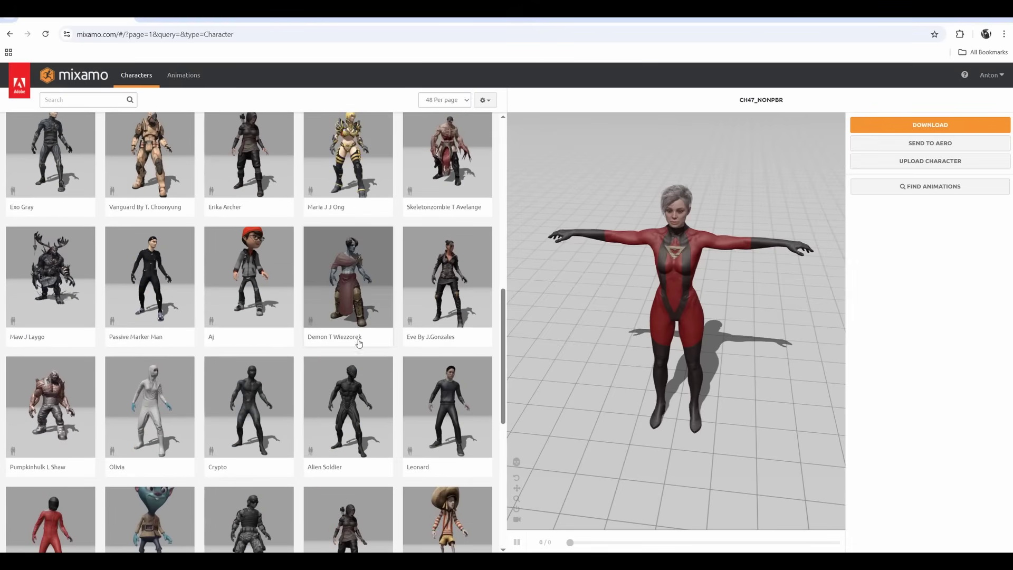
pyautogui.scroll(-3, 342, 385)
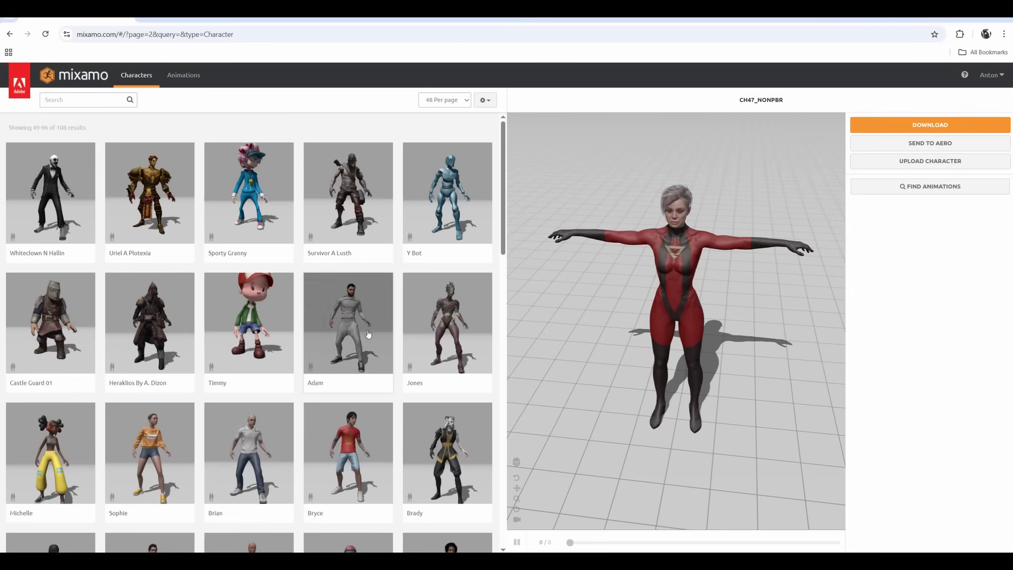
pyautogui.scroll(-3, 370, 375)
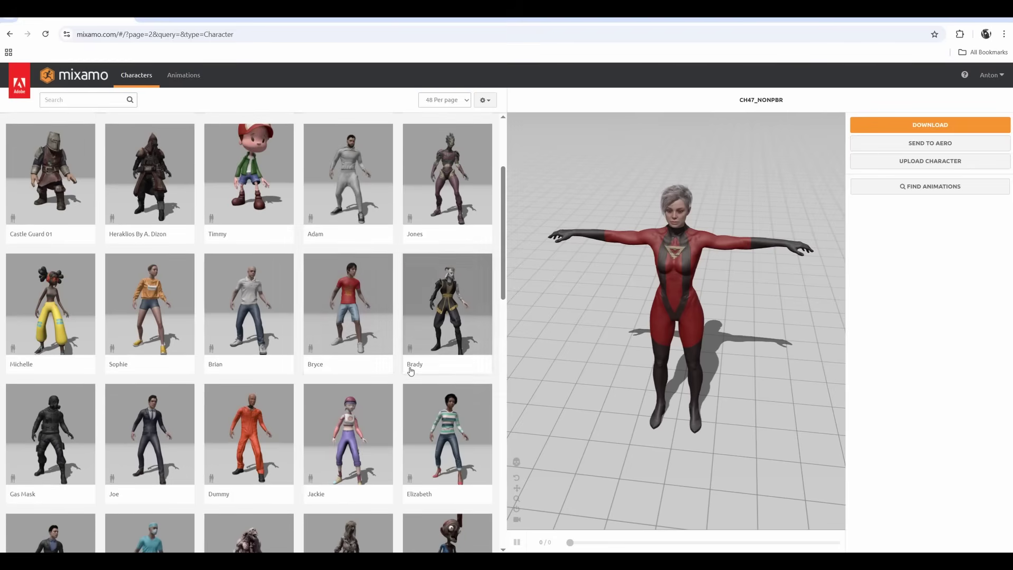
# - Browse the rest of the second Characters page and look through the Animations library for a suitable action pose
pyautogui.scroll(-3, 406, 370)
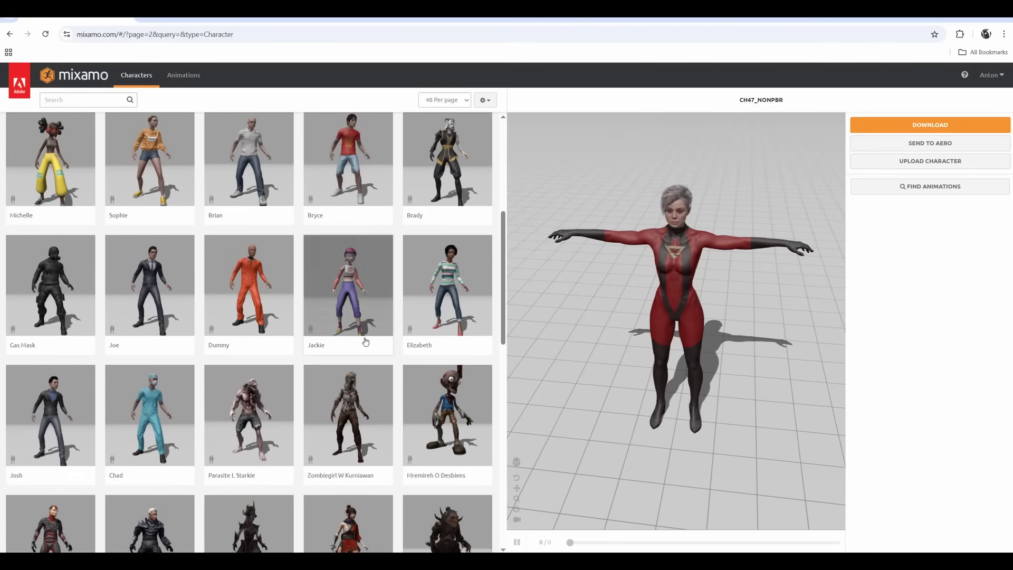
pyautogui.scroll(-8, 369, 343)
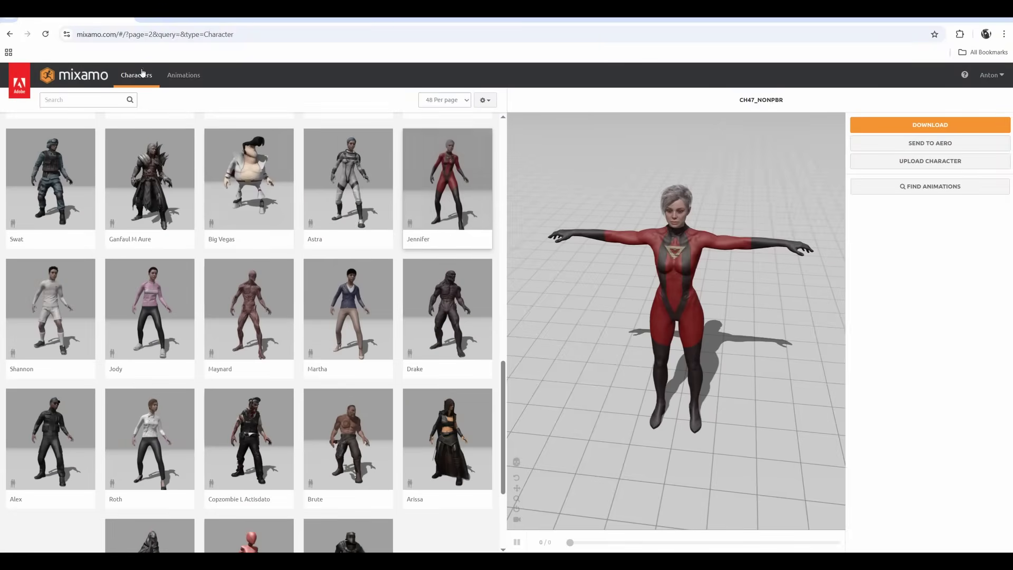
pyautogui.click(186, 78)
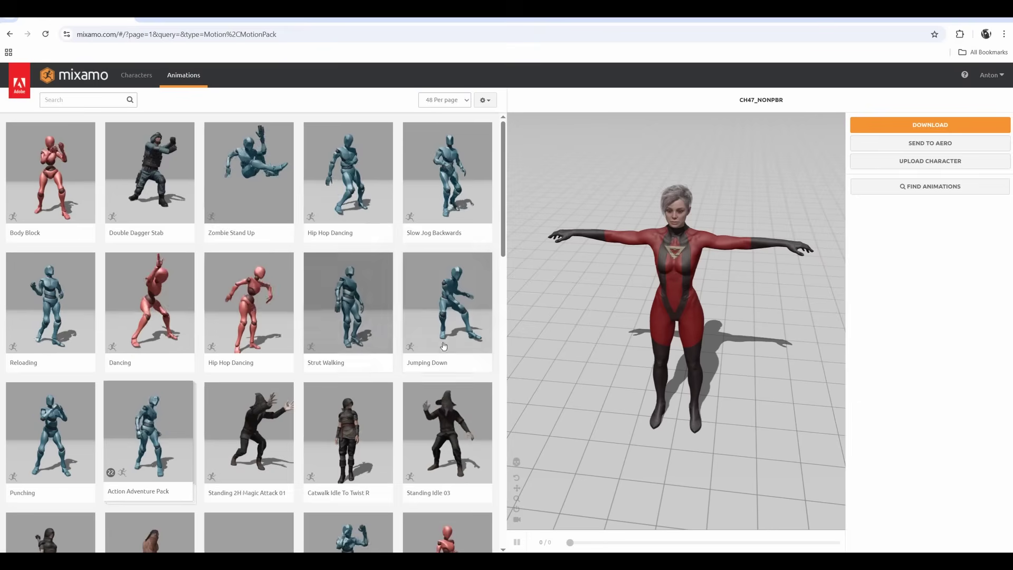
pyautogui.scroll(-3, 342, 322)
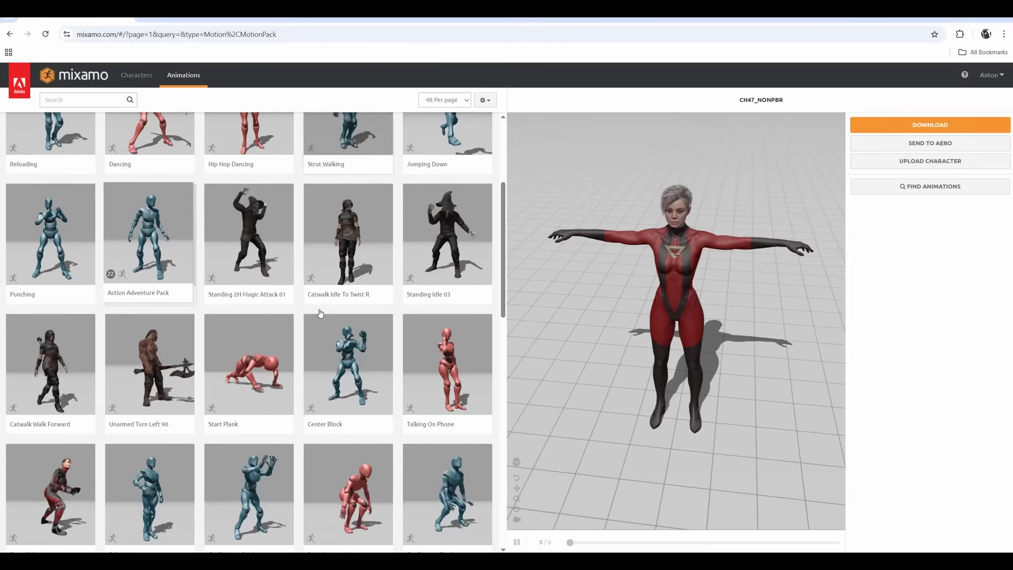
pyautogui.scroll(-6, 342, 327)
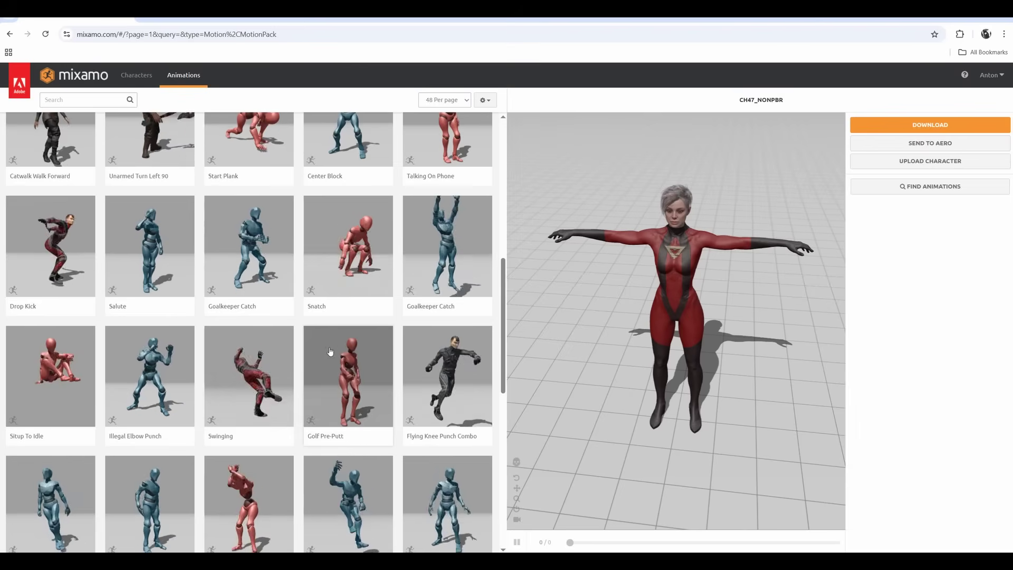
pyautogui.scroll(-6, 349, 401)
pyautogui.scroll(-2, 352, 424)
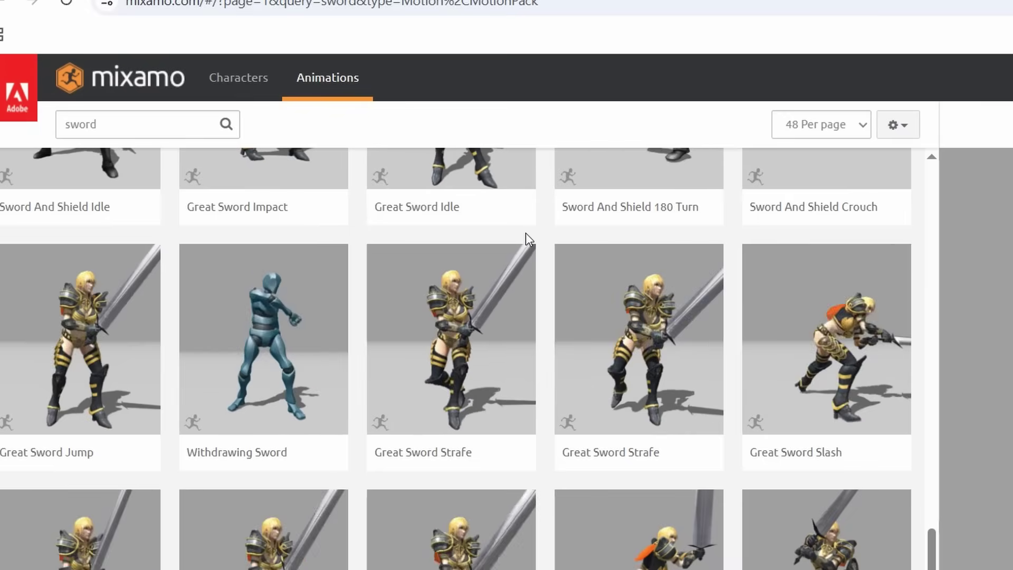
# - Search the animations for "sword" and download the Great Sword Crouching animation with its preview set to frame 11
pyautogui.click(117, 126)
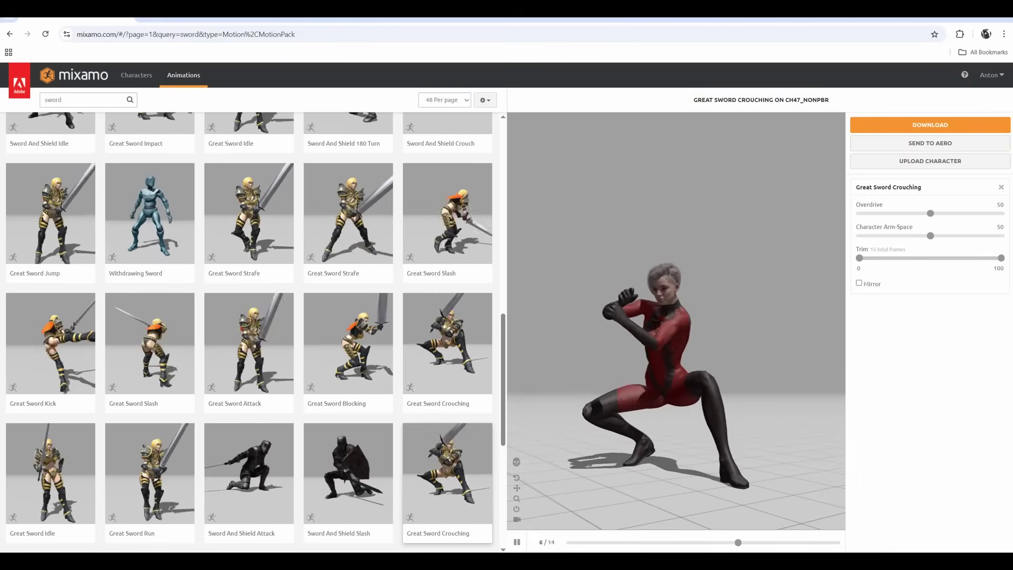
pyautogui.moveTo(667, 544); pyautogui.dragTo(797, 529)
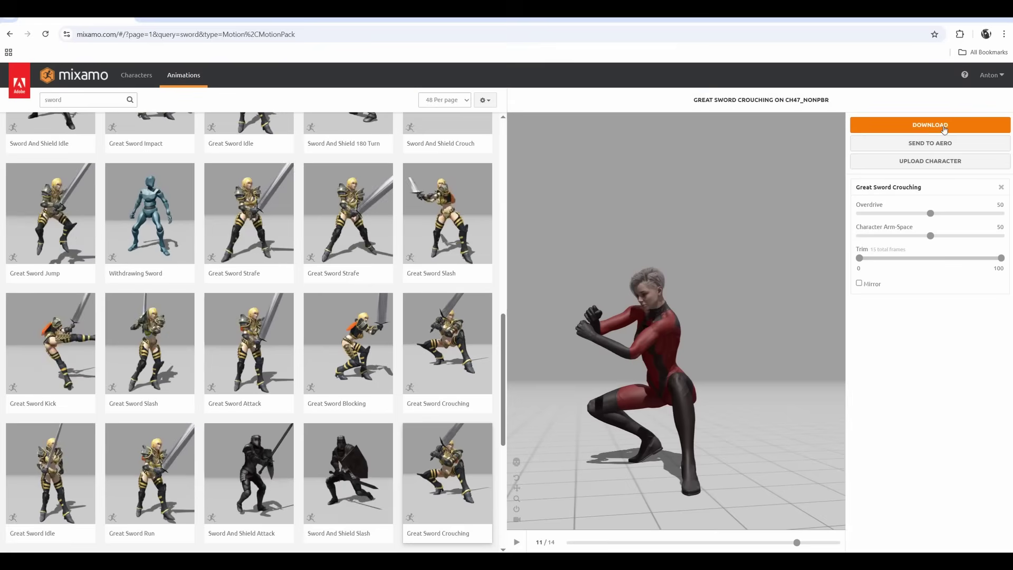
pyautogui.click(944, 128)
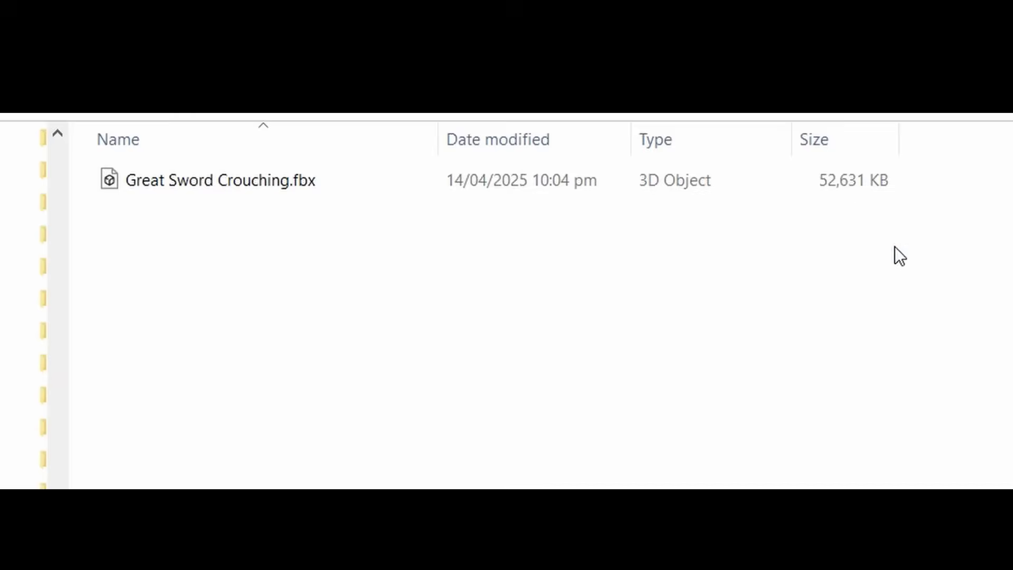
pyautogui.click(818, 189)
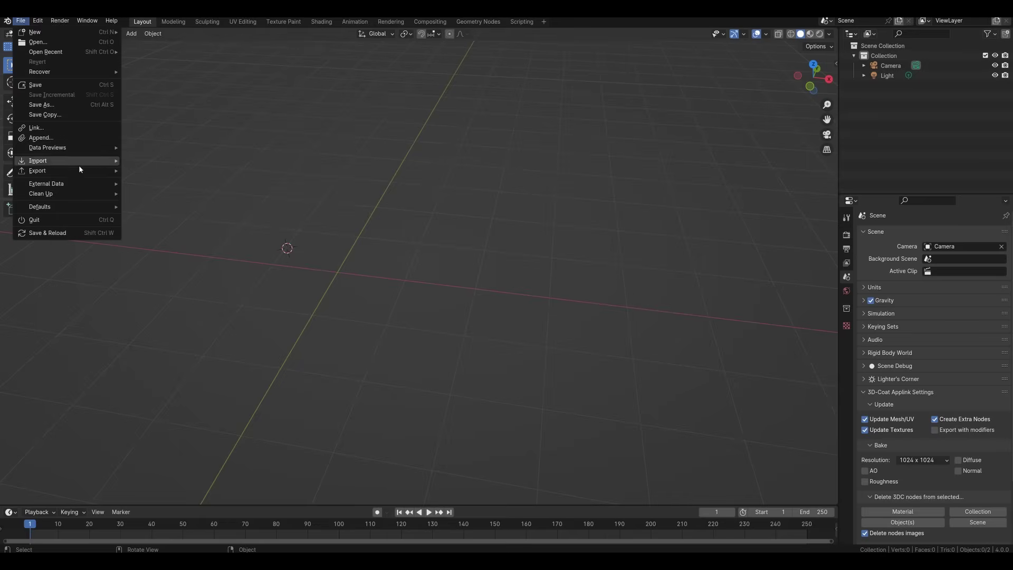
# - Switch to Blender and import Great Sword Crouching.fbx into the scene with the default FBX options
pyautogui.moveTo(79, 165)
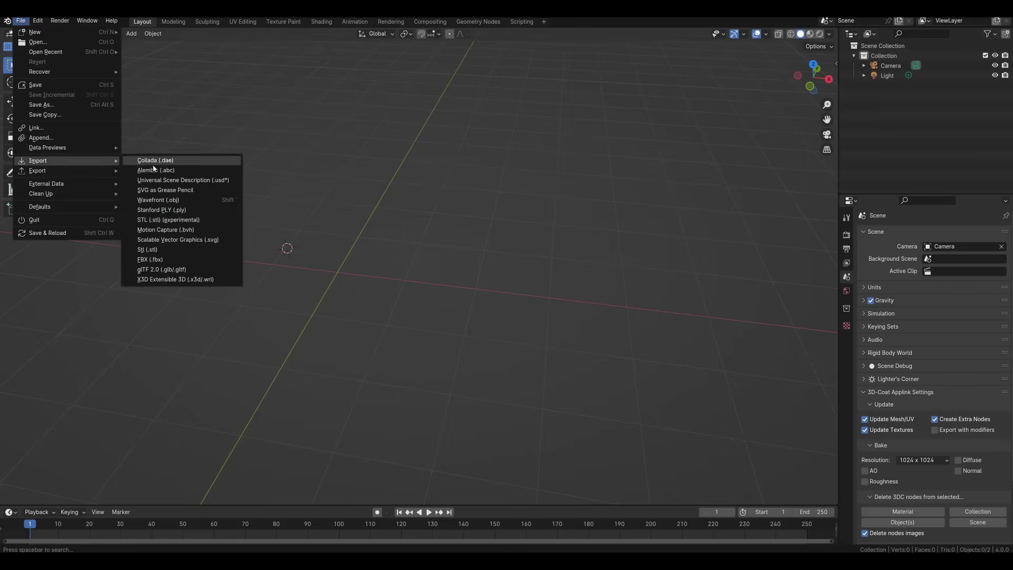
pyautogui.click(152, 259)
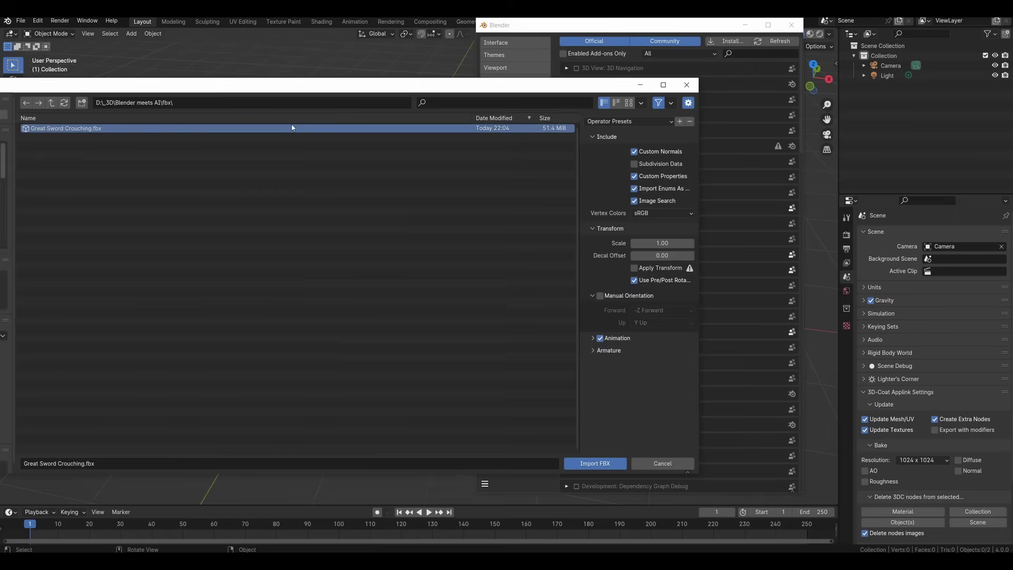
pyautogui.click(589, 467)
pyautogui.click(312, 277)
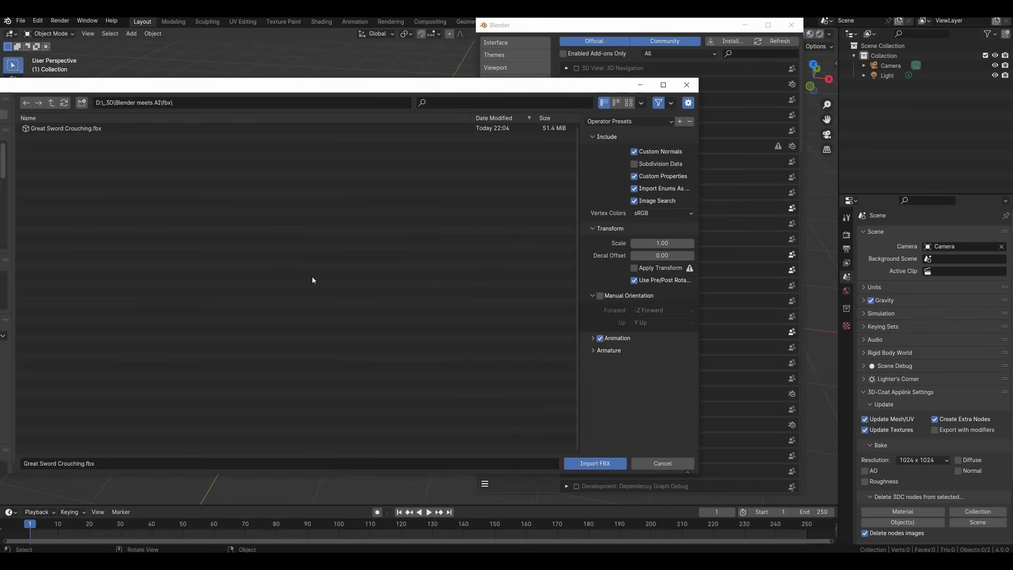
pyautogui.click(582, 465)
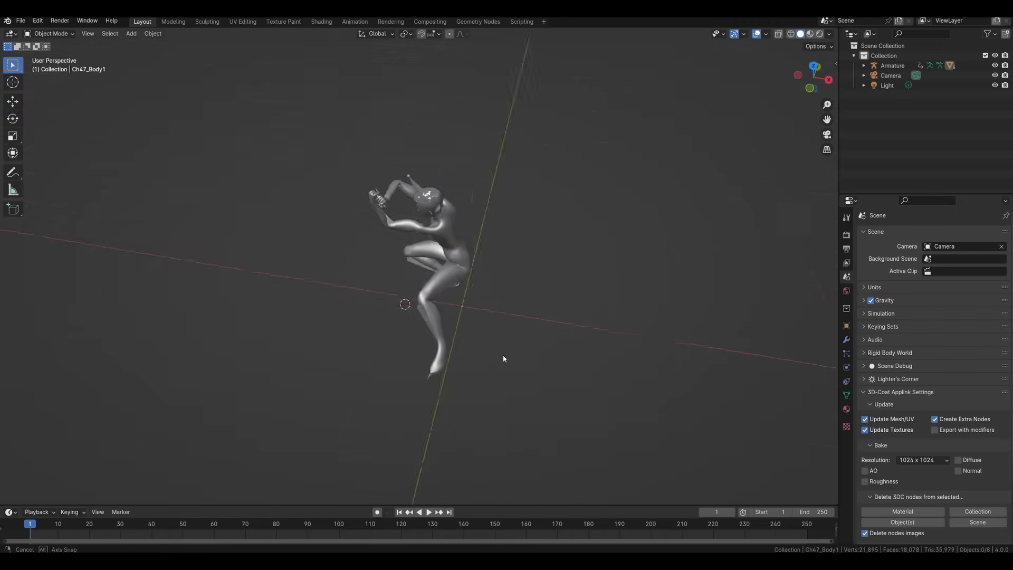
# - Hide the imported Armature in the viewport and set the current frame to 9 for the crouching pose
pyautogui.scroll(3, 522, 355)
pyautogui.moveTo(505, 358); pyautogui.dragTo(555, 290, button='middle')
pyautogui.click(996, 66)
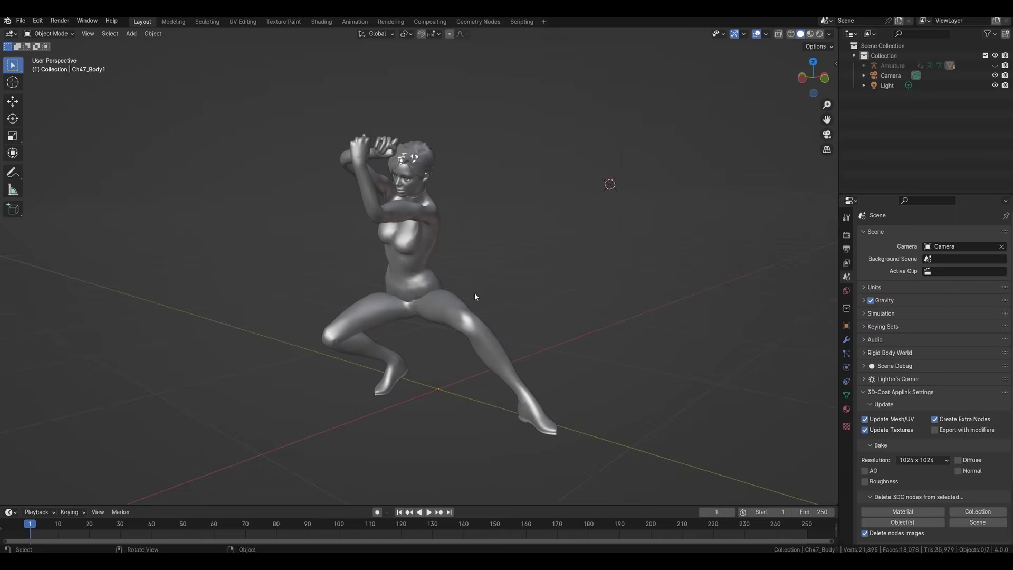
pyautogui.moveTo(474, 292); pyautogui.dragTo(507, 306, button='middle')
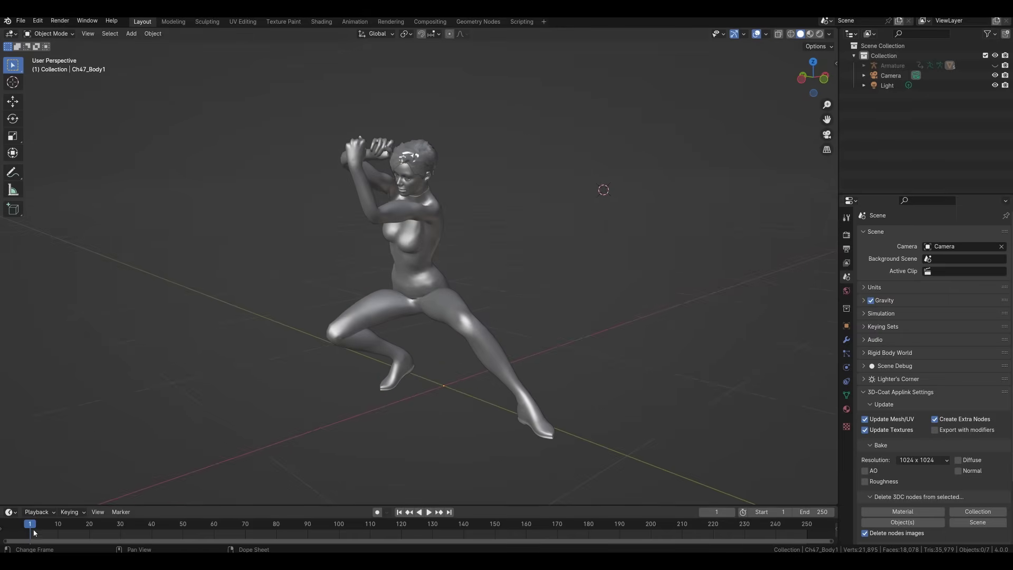
pyautogui.moveTo(34, 531); pyautogui.dragTo(55, 529)
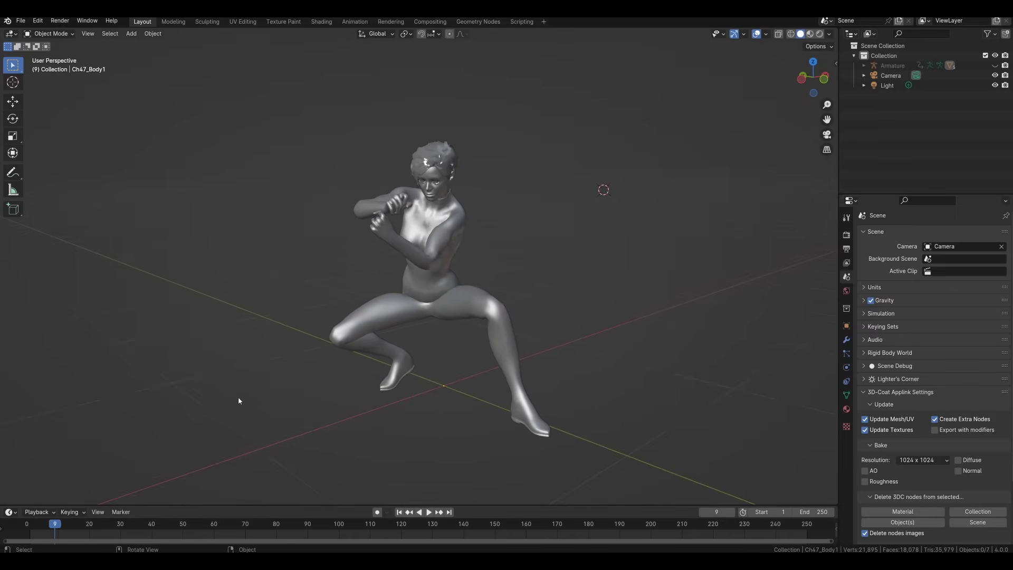
# - Add a cube mesh to the scene and scale it down uniformly
pyautogui.moveTo(239, 398); pyautogui.dragTo(308, 418, button='middle')
pyautogui.keyDown('shift'); pyautogui.moveTo(373, 422); pyautogui.dragTo(367, 356, button='middle'); pyautogui.keyUp('shift')
pyautogui.hotkey('shift', 'a')
pyautogui.moveTo(222, 293)
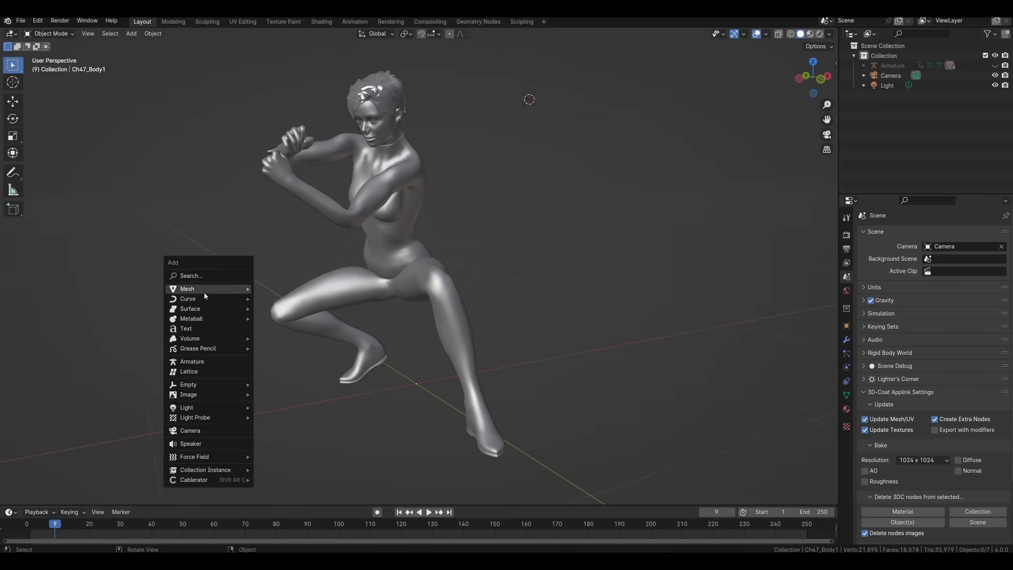
pyautogui.click(310, 300)
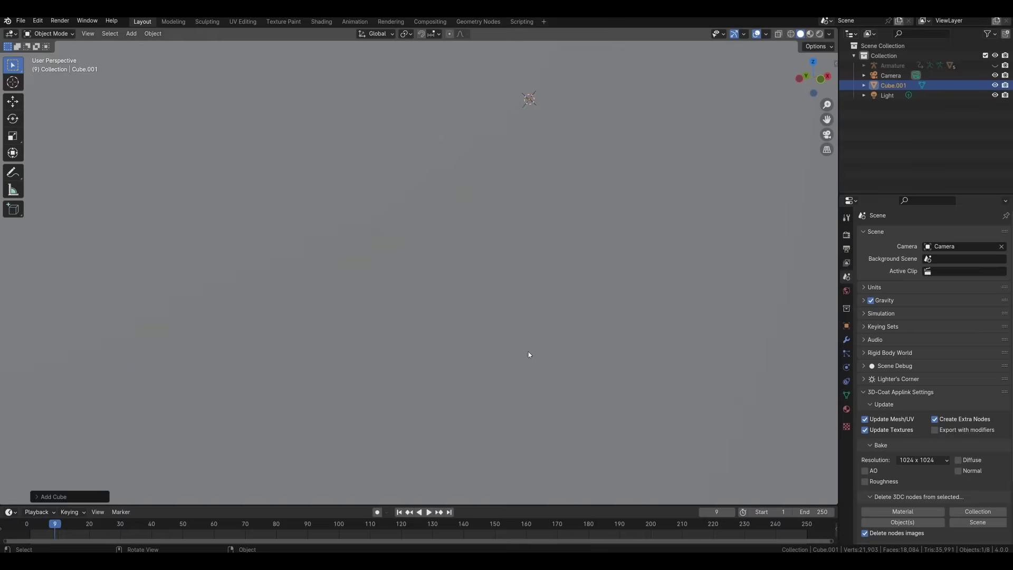
pyautogui.scroll(-5, 546, 380)
pyautogui.moveTo(529, 353); pyautogui.dragTo(591, 316, button='middle')
pyautogui.press('s')
pyautogui.click(499, 325)
# - Flatten the cube along Z, move it beneath the character's feet and rescale it as a platform
pyautogui.press('s')
pyautogui.press('z')
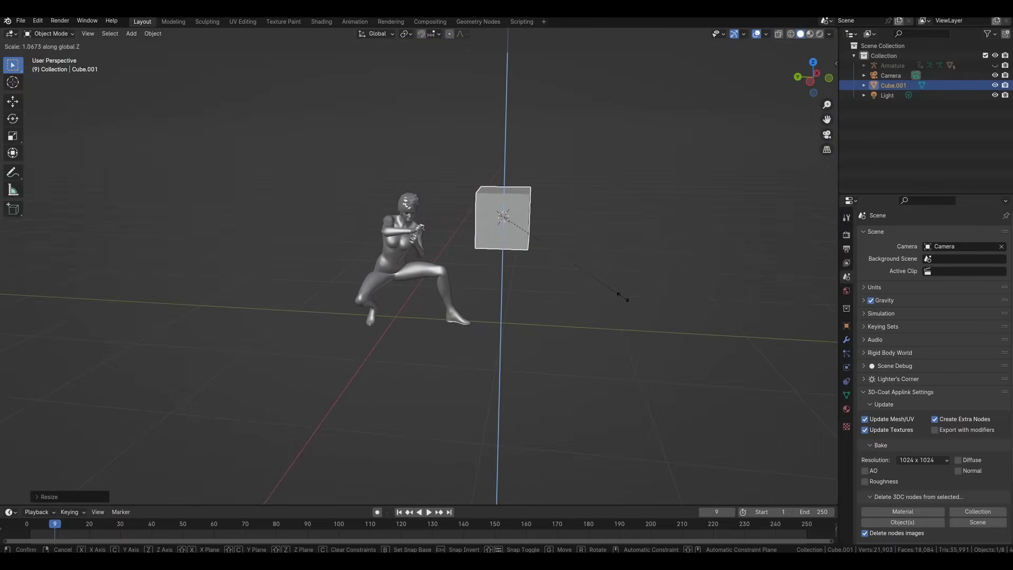
pyautogui.click(550, 224)
pyautogui.press('g')
pyautogui.click(470, 342)
pyautogui.press('s')
pyautogui.click(520, 345)
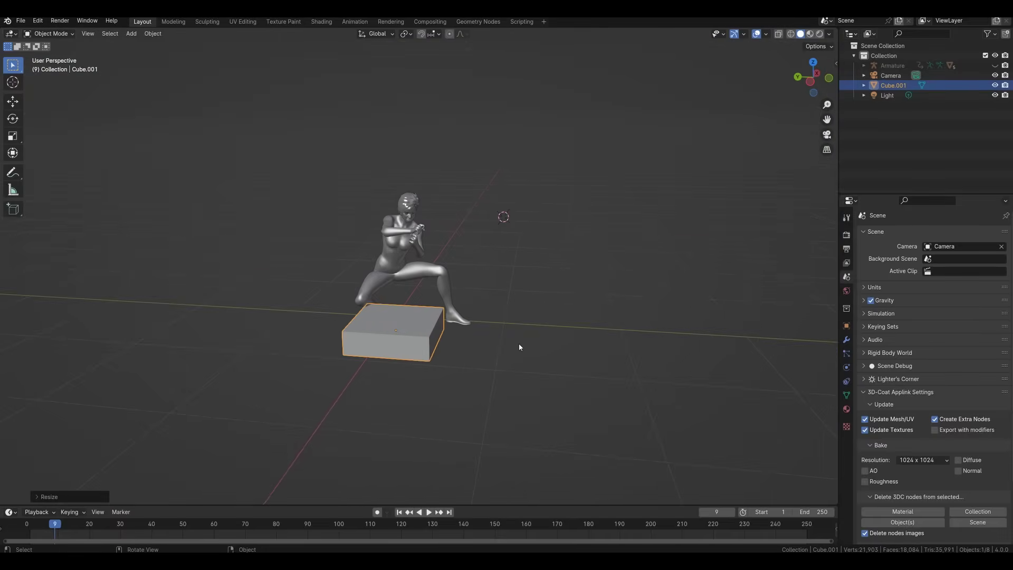
# - Add a cylinder mesh and scale it into a long thin rod as a stand-in for the sword
pyautogui.moveTo(520, 346); pyautogui.dragTo(461, 338, button='middle')
pyautogui.click(385, 290)
pyautogui.hotkey('shift', 'a')
pyautogui.moveTo(385, 290)
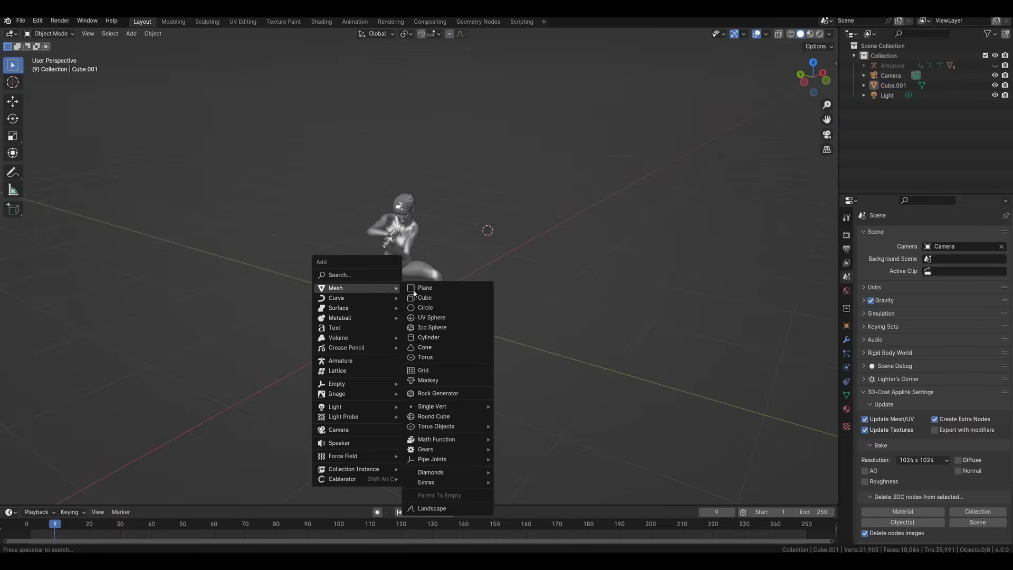
pyautogui.click(428, 337)
pyautogui.press('s')
pyautogui.click(452, 239)
pyautogui.press('s')
pyautogui.press('z')
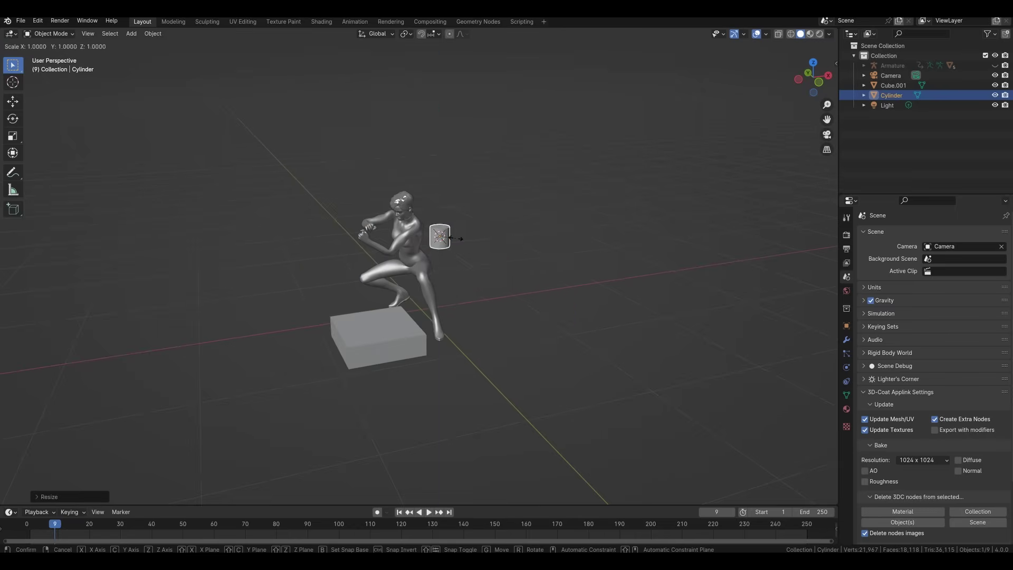
pyautogui.click(583, 198)
pyautogui.press('s')
pyautogui.click(528, 269)
# - Move and tilt the rod beside the character's hands in front view, and align its position in top view
pyautogui.press('KP_1')
pyautogui.press('g')
pyautogui.click(453, 342)
pyautogui.press('r')
pyautogui.click(412, 367)
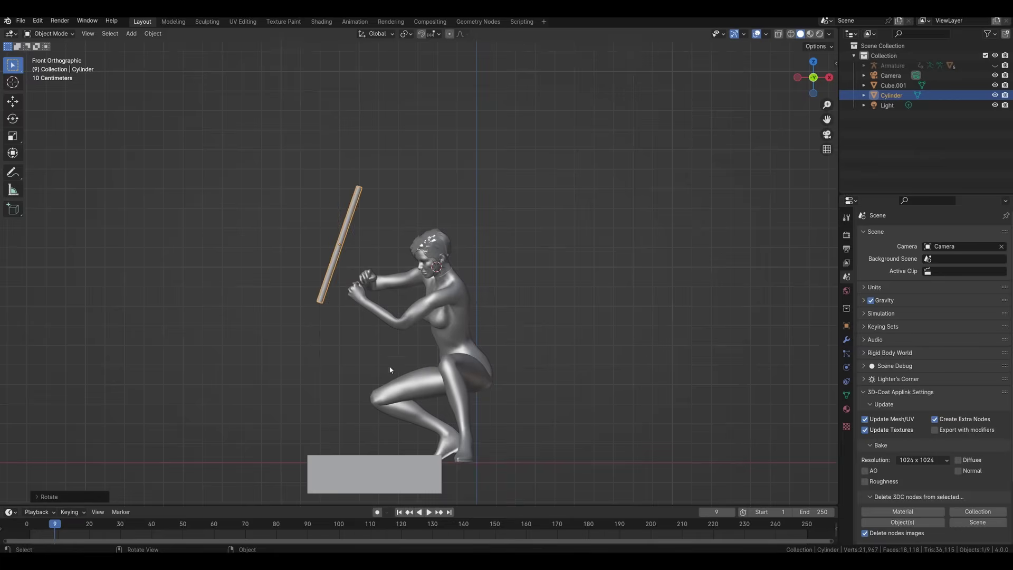
pyautogui.moveTo(391, 369); pyautogui.dragTo(481, 467, button='middle')
pyautogui.press('KP_7')
pyautogui.press('g')
pyautogui.click(482, 296)
# - Rotate the rod further in front view and move its lower end into the character's hands
pyautogui.press('KP_1')
pyautogui.scroll(2, 483, 295)
pyautogui.press('r')
pyautogui.click(490, 362)
pyautogui.press('g')
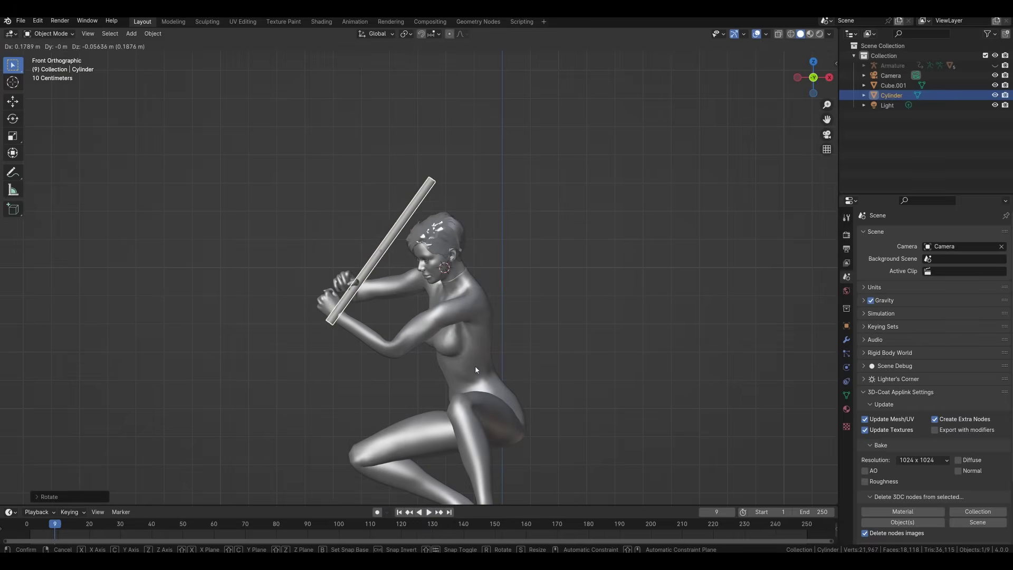
pyautogui.click(475, 366)
# - Stretch the platform cube along X into a long slab
pyautogui.moveTo(388, 370)
pyautogui.mouseDown(button='middle')
pyautogui.moveTo(416, 420)
pyautogui.moveTo(456, 359)
pyautogui.moveTo(441, 391)
pyautogui.moveTo(370, 350)
pyautogui.moveTo(393, 376)
pyautogui.mouseUp(button='middle')
pyautogui.scroll(-6, 411, 380)
pyautogui.click(432, 387)
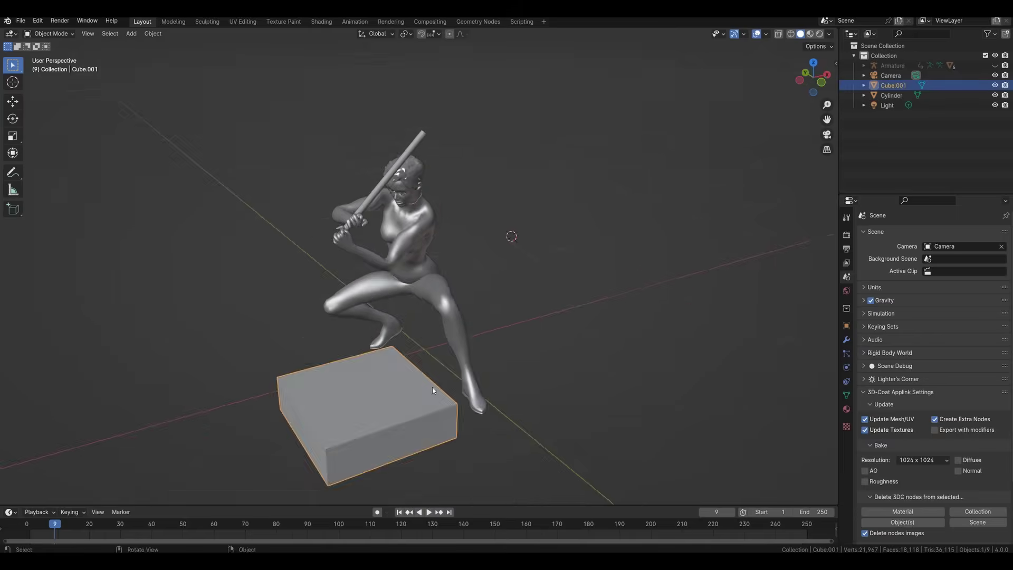
pyautogui.press('s')
pyautogui.press('x')
pyautogui.click(461, 401)
# - Duplicate the slab, place the copy behind the character and rescale it along Z
pyautogui.moveTo(462, 401); pyautogui.dragTo(412, 343, button='middle')
pyautogui.hotkey('shift', 'd')
pyautogui.click(454, 315)
pyautogui.press('s')
pyautogui.press('z')
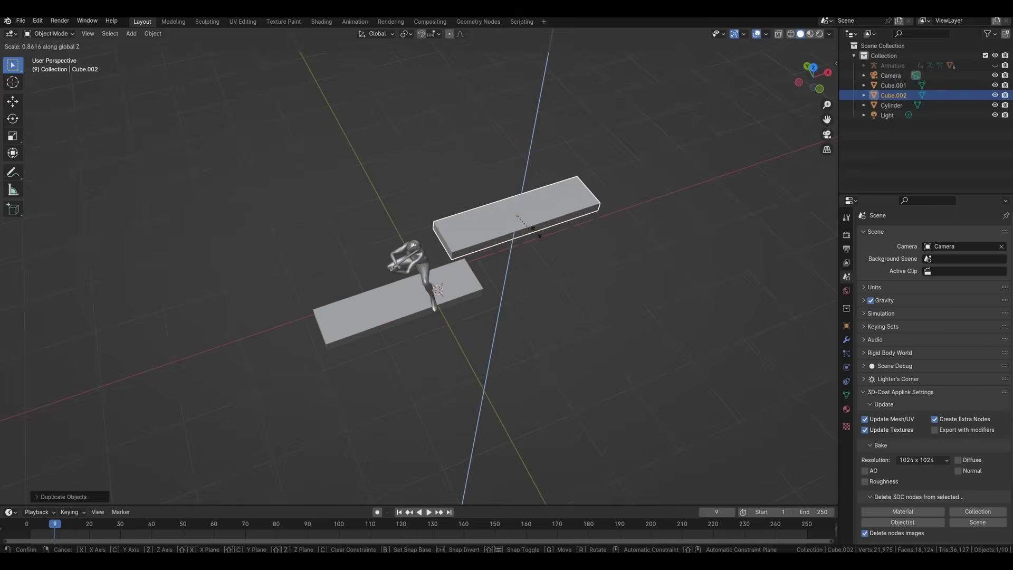
pyautogui.click(633, 206)
# - Duplicate the rescaled block again and place the new copy elsewhere behind the character
pyautogui.keyDown('shift'); pyautogui.moveTo(552, 255); pyautogui.dragTo(506, 294, button='middle'); pyautogui.keyUp('shift')
pyautogui.hotkey('shift', 'd')
pyautogui.click(323, 264)
# - Select two objects among the blocks and delete them
pyautogui.keyDown('shift'); pyautogui.moveTo(323, 263); pyautogui.dragTo(412, 337, button='middle'); pyautogui.keyUp('shift')
pyautogui.moveTo(412, 338); pyautogui.dragTo(338, 237, button='middle')
pyautogui.click(448, 269)
pyautogui.click(274, 222)
pyautogui.keyDown('shift'); pyautogui.click(485, 254); pyautogui.keyUp('shift')
pyautogui.press('Delete')
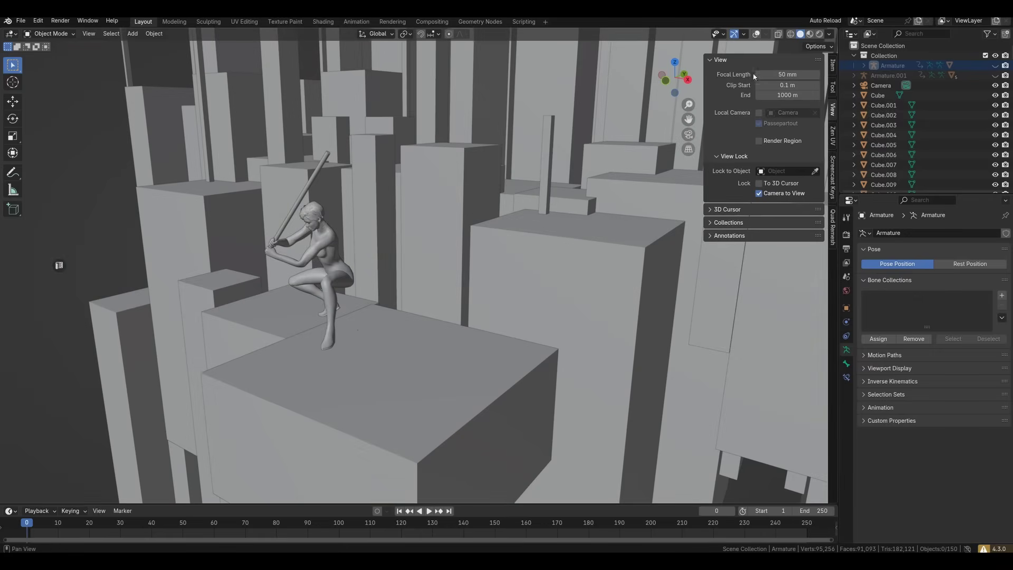
# - Examine the block city around the crouching character from several angles, with the viewport overlays turned on to show the mesh wireframes
pyautogui.click(759, 36)
pyautogui.moveTo(382, 251)
pyautogui.mouseDown(button='middle')
pyautogui.moveTo(422, 243)
pyautogui.moveTo(397, 309)
pyautogui.moveTo(376, 295)
pyautogui.moveTo(378, 264)
pyautogui.mouseUp(button='middle')
pyautogui.scroll(-10, 422, 243)
pyautogui.click(378, 280)
pyautogui.moveTo(348, 369); pyautogui.dragTo(607, 263, button='middle')
pyautogui.scroll(5, 364, 264)
pyautogui.scroll(-5, 367, 279)
pyautogui.scroll(-3, 496, 280)
pyautogui.scroll(3, 549, 296)
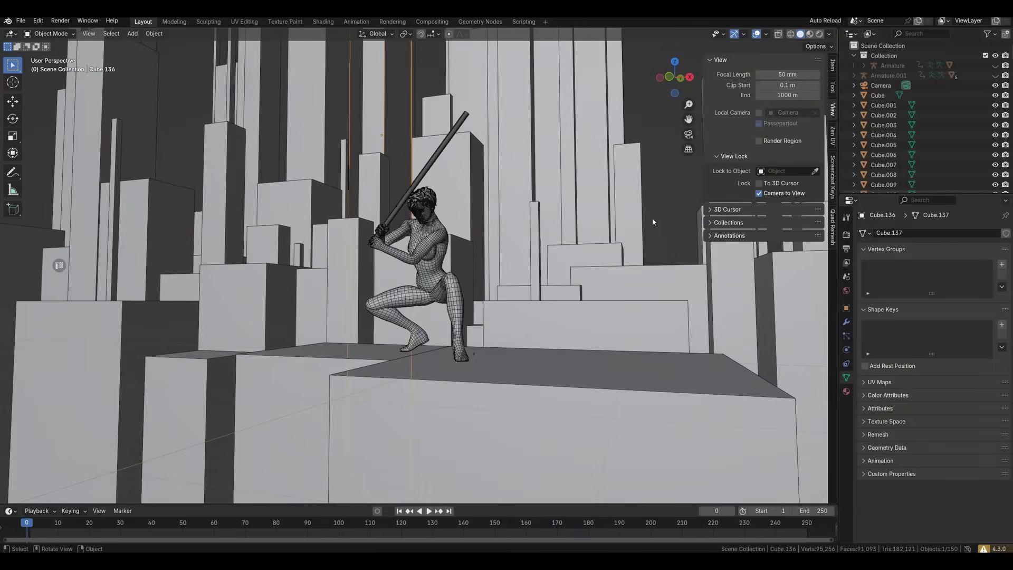
pyautogui.click(654, 221)
pyautogui.moveTo(506, 296); pyautogui.dragTo(454, 295, button='middle')
pyautogui.moveTo(454, 295)
pyautogui.keyDown('shift'); pyautogui.mouseDown(button='middle')
pyautogui.moveTo(446, 329)
pyautogui.moveTo(492, 227)
pyautogui.moveTo(489, 238)
pyautogui.moveTo(465, 218)
pyautogui.moveTo(447, 243)
pyautogui.moveTo(453, 222)
pyautogui.moveTo(472, 215)
pyautogui.mouseUp(button='middle'); pyautogui.keyUp('shift')
pyautogui.scroll(2, 445, 242)
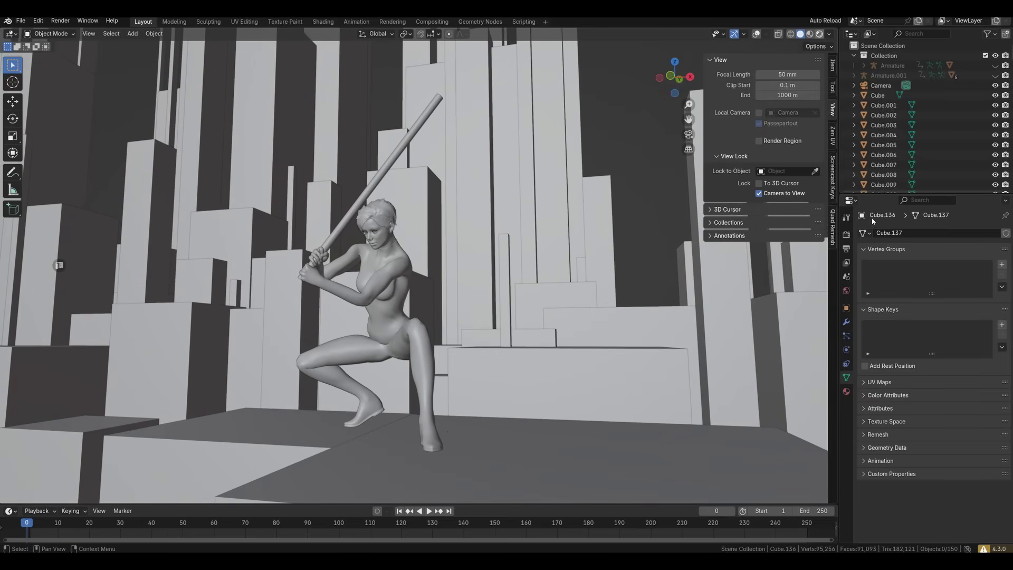
# - Set the viewport to Rendered shading and change the render engine to EEVEE
pyautogui.click(820, 33)
pyautogui.click(846, 234)
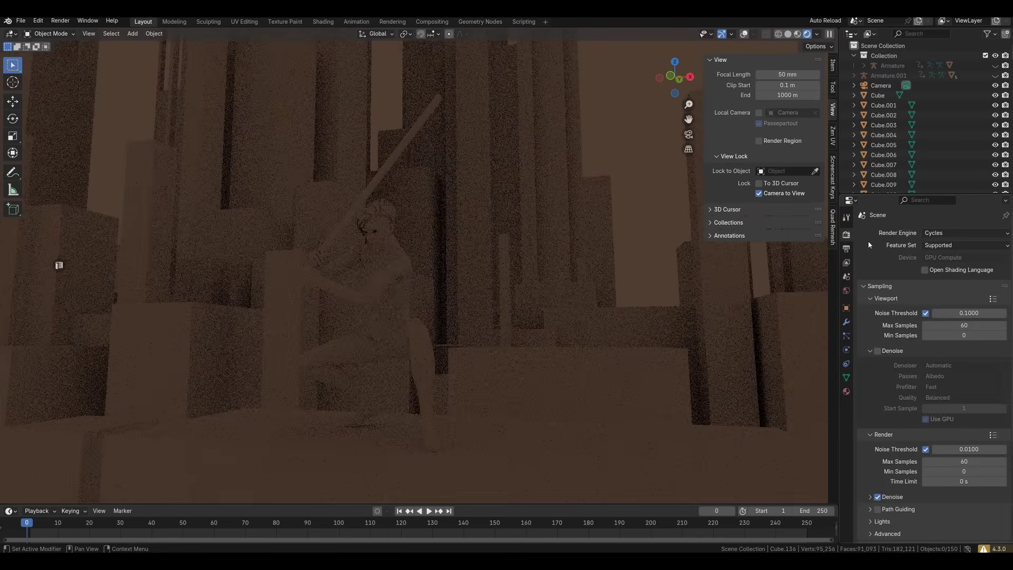
pyautogui.click(950, 232)
pyautogui.click(944, 244)
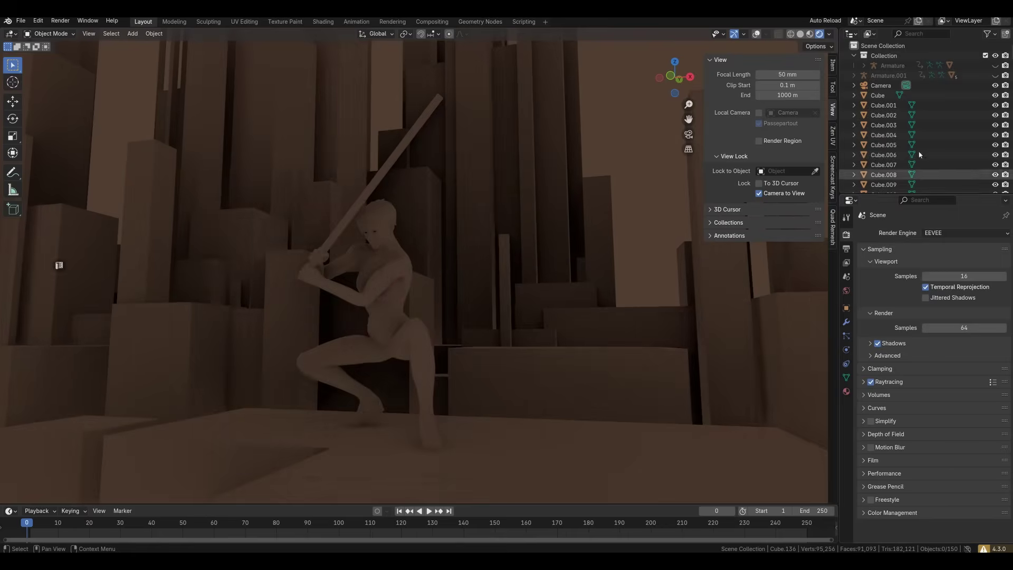
# - Unhide the Sun light in the scene and view the lit character from a slightly closer angle
pyautogui.scroll(-20, 919, 150)
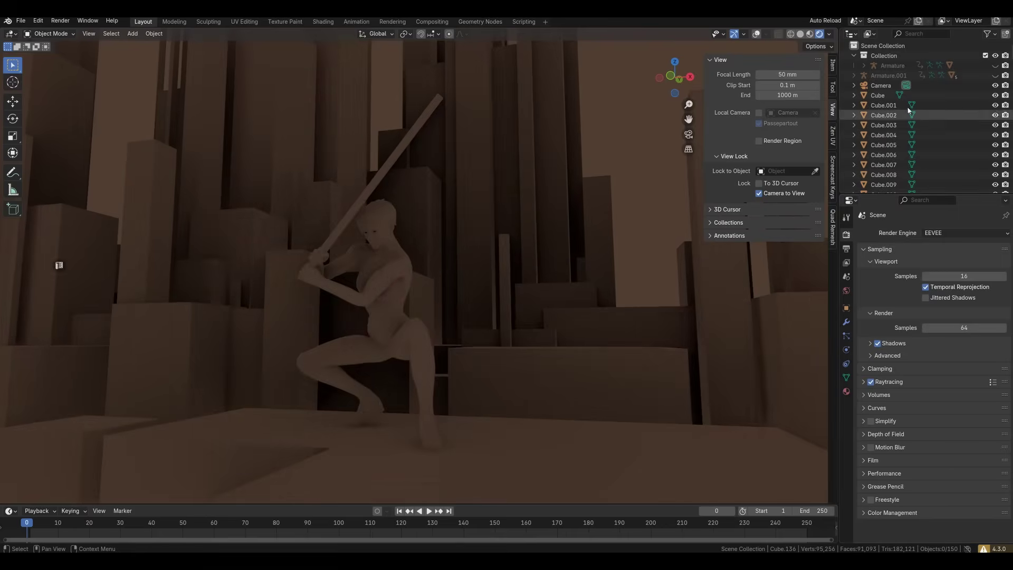
pyautogui.click(996, 184)
pyautogui.moveTo(489, 224); pyautogui.dragTo(475, 222, button='middle')
pyautogui.scroll(1, 454, 296)
pyautogui.click(437, 330)
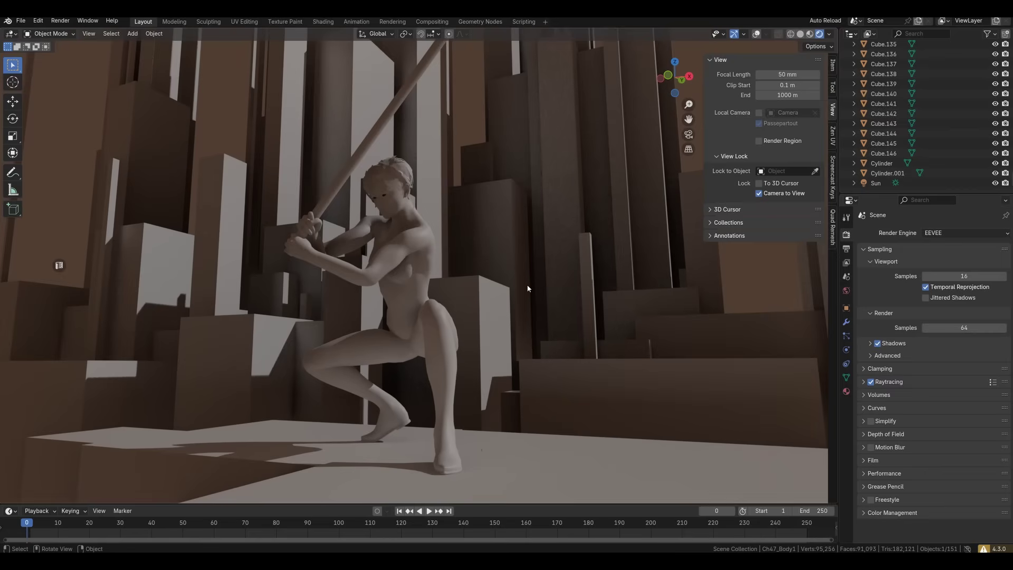
pyautogui.moveTo(528, 288); pyautogui.dragTo(509, 296, button='middle')
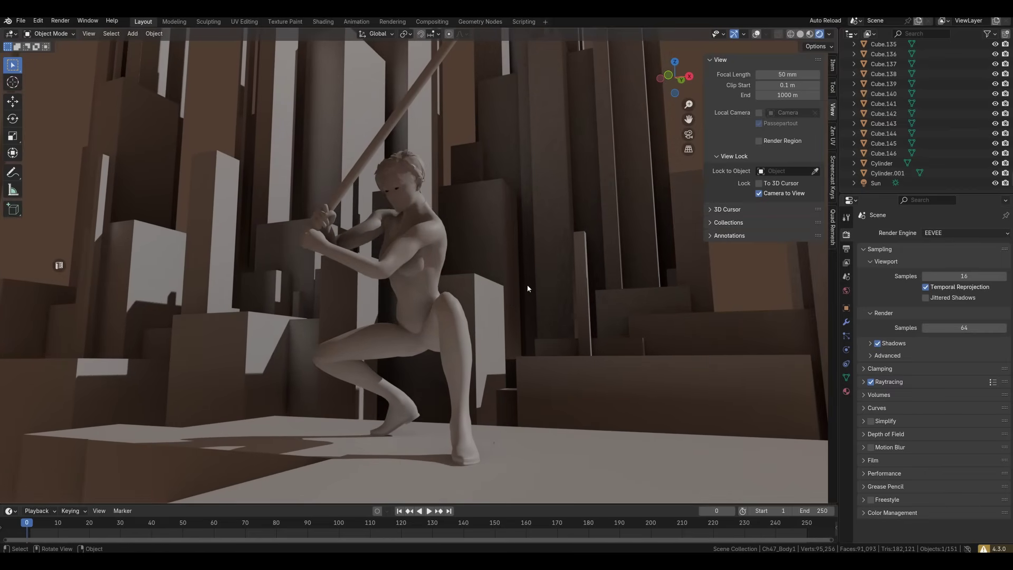
# - Examine the lit character up close in Blender and the Screen Share node in the ComfyUI workflow
pyautogui.moveTo(527, 285); pyautogui.dragTo(532, 290, button='middle')
pyautogui.scroll(4, 299, 285)
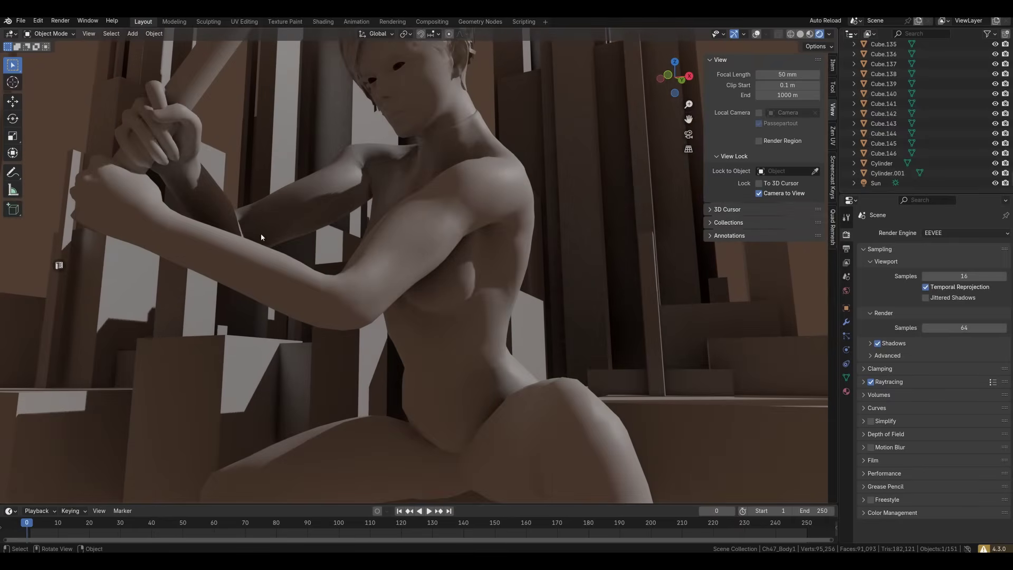
pyautogui.scroll(-8, 284, 214)
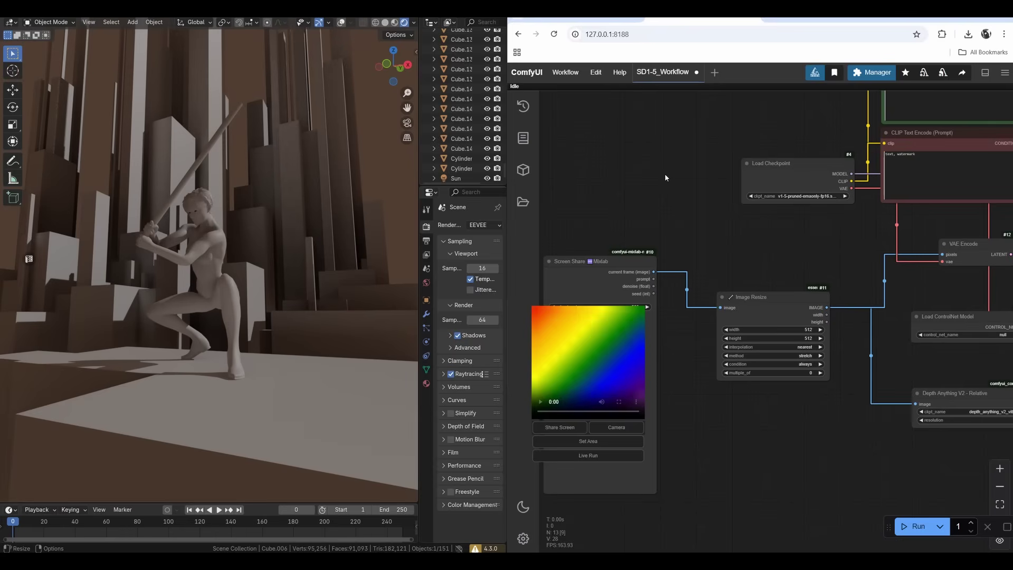
pyautogui.moveTo(660, 178); pyautogui.dragTo(708, 171)
pyautogui.scroll(3, 659, 207)
pyautogui.moveTo(646, 234); pyautogui.dragTo(702, 160)
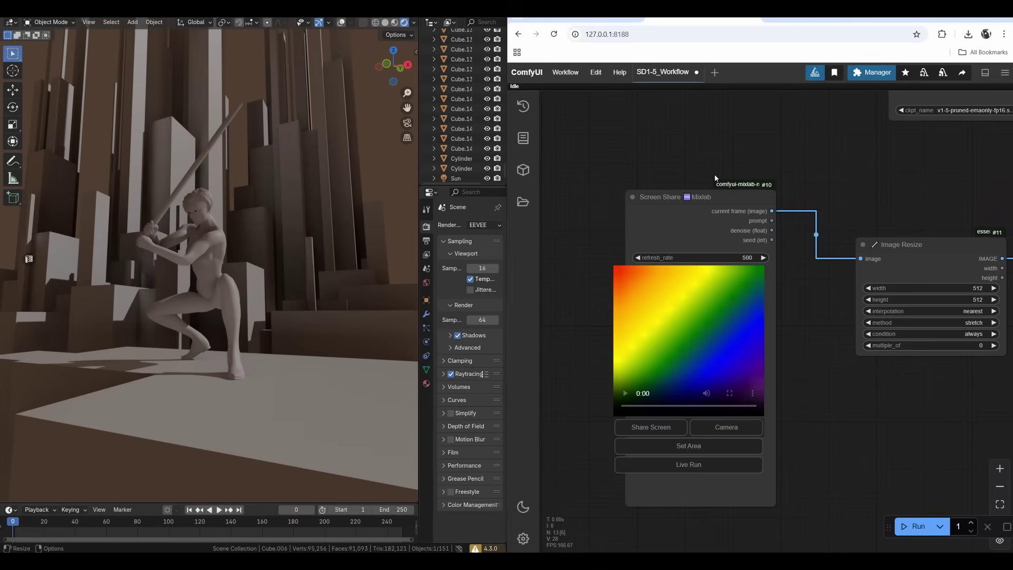
pyautogui.scroll(1, 715, 177)
pyautogui.moveTo(791, 190); pyautogui.dragTo(778, 152)
pyautogui.moveTo(716, 165)
pyautogui.mouseDown()
pyautogui.moveTo(743, 163)
pyautogui.moveTo(714, 164)
pyautogui.mouseUp()
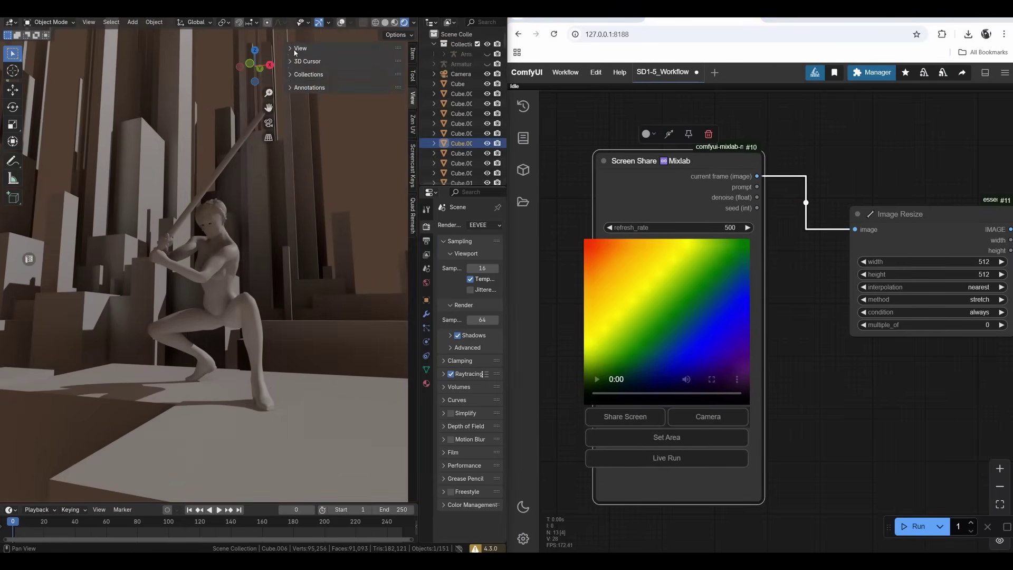
# - Set the Blender viewport's focal length to 80 mm and reframe the crouching character from a slightly different angle
pyautogui.click(300, 48)
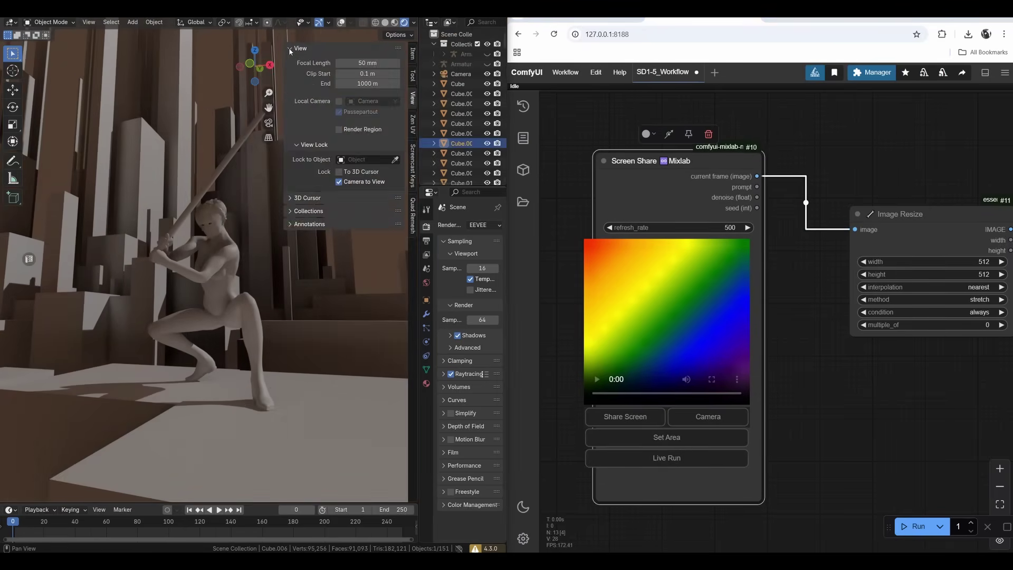
pyautogui.click(365, 62)
pyautogui.write('80')
pyautogui.press('Return')
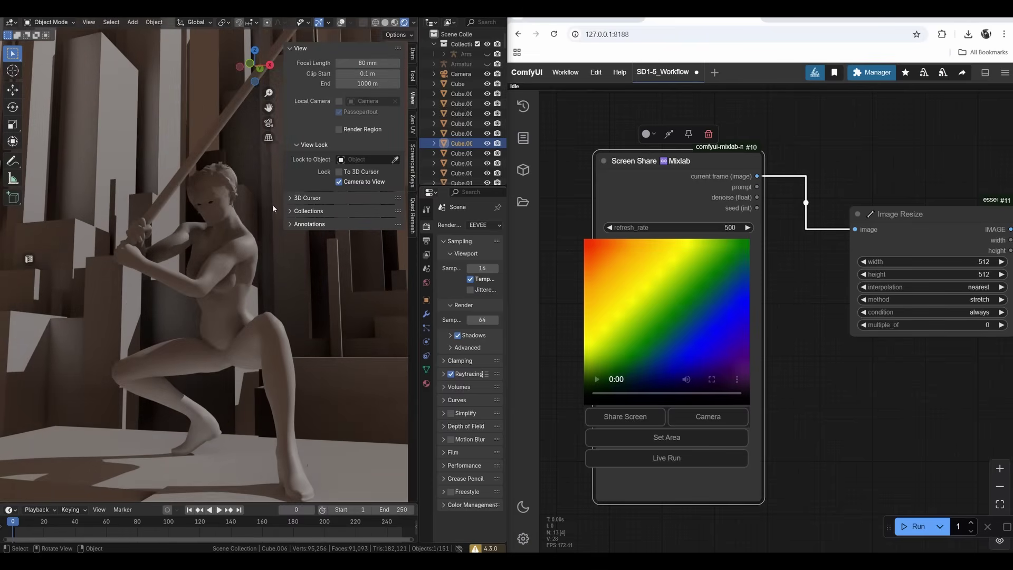
pyautogui.click(289, 46)
pyautogui.press('n')
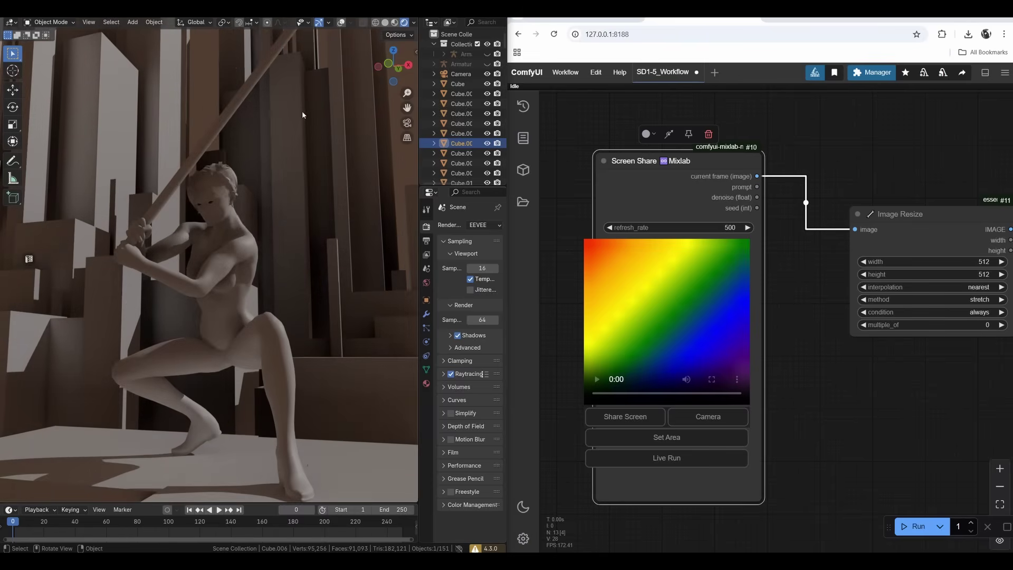
pyautogui.moveTo(321, 194); pyautogui.dragTo(304, 233, button='middle')
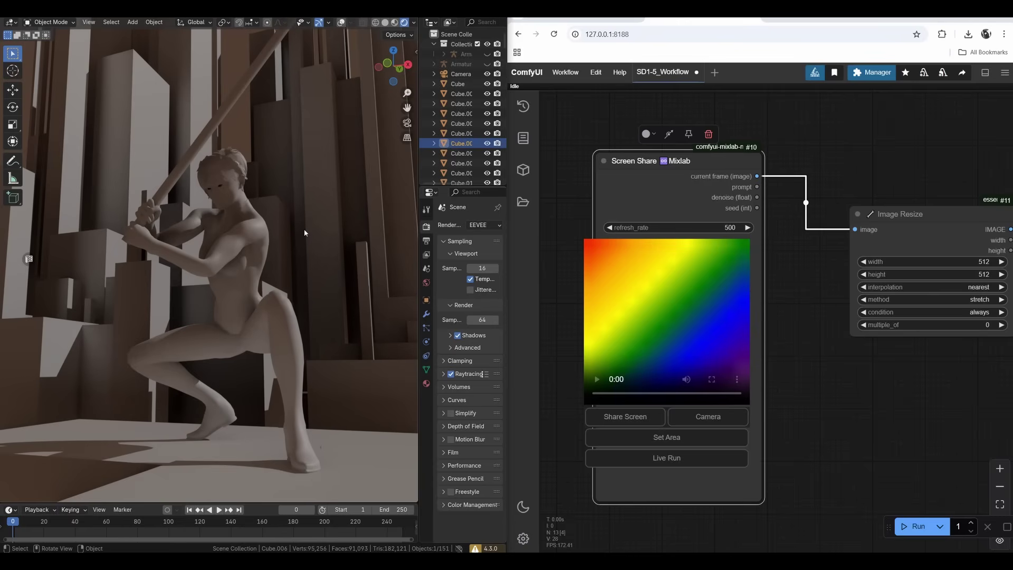
pyautogui.moveTo(305, 233); pyautogui.dragTo(318, 236, button='middle')
pyautogui.press('n')
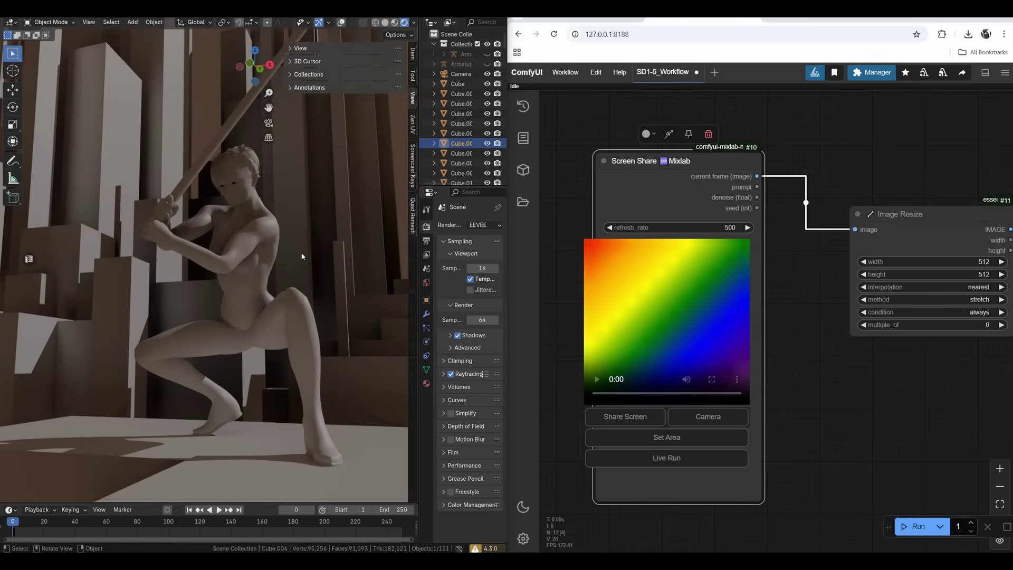
pyautogui.press('n')
pyautogui.press('n')
pyautogui.press('n')
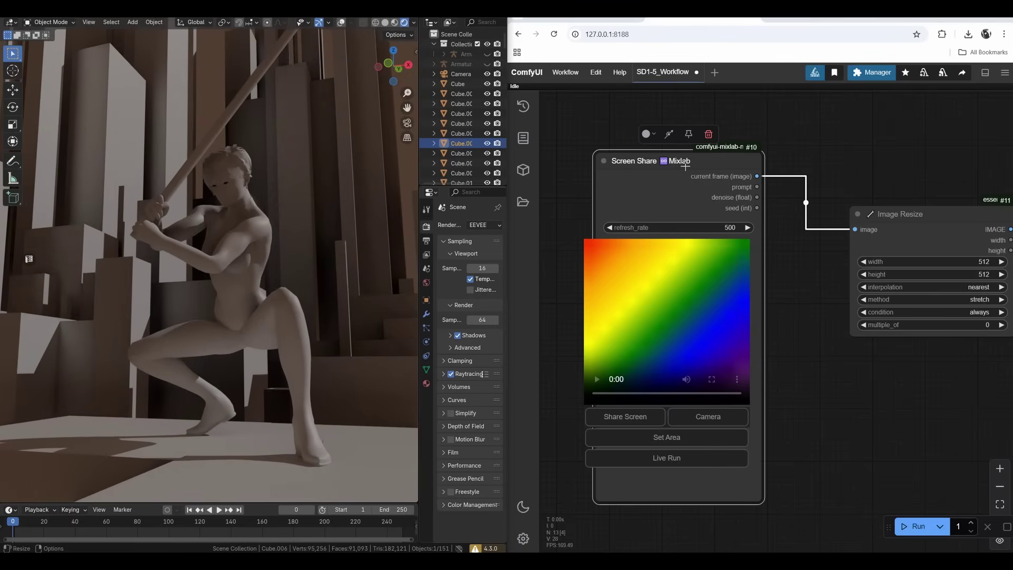
# - Share the Blender window with the mixamo_superhero scene as the source of ComfyUI's Screen Share node
pyautogui.moveTo(708, 166); pyautogui.dragTo(703, 166)
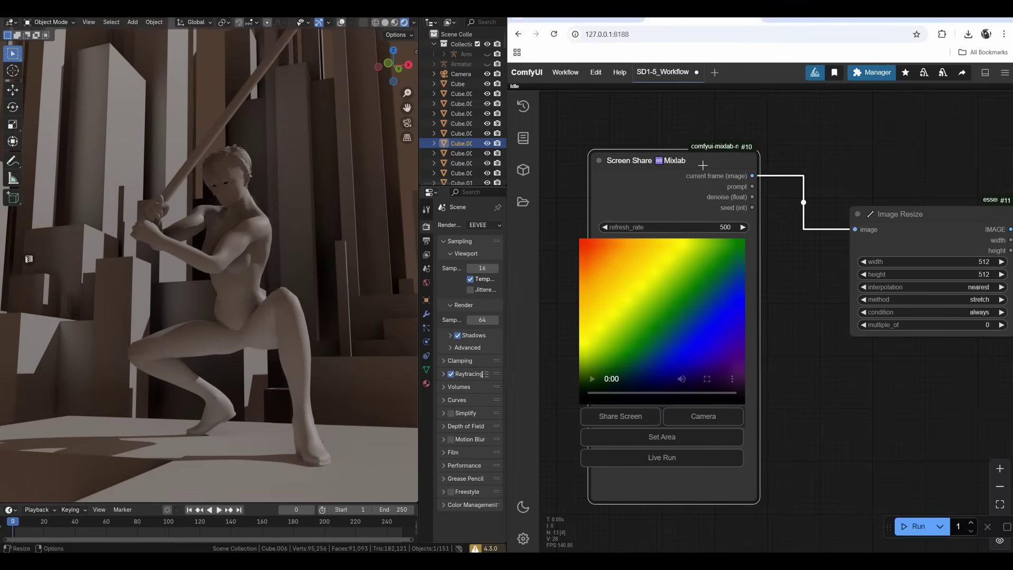
pyautogui.click(621, 418)
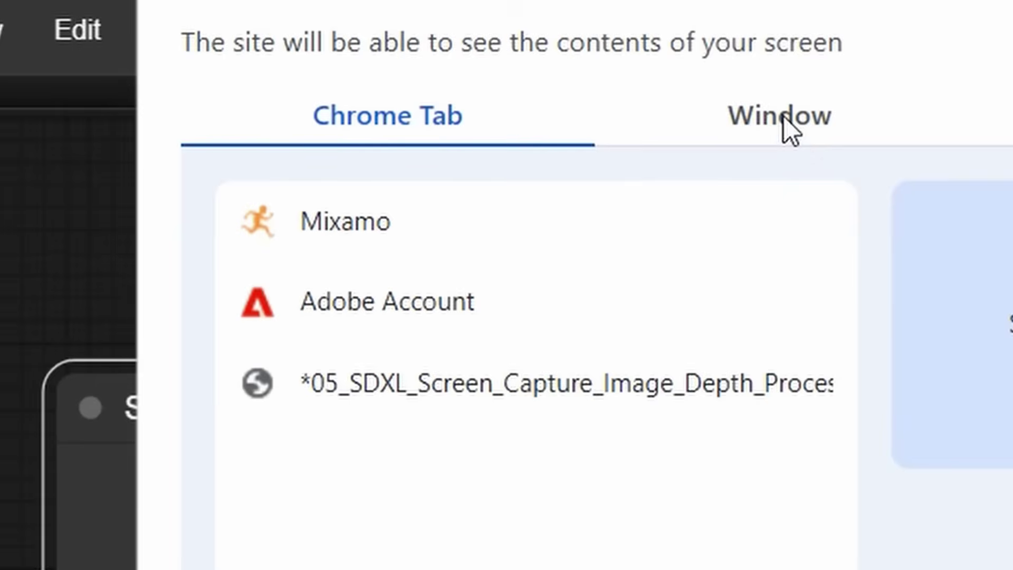
pyautogui.click(760, 95)
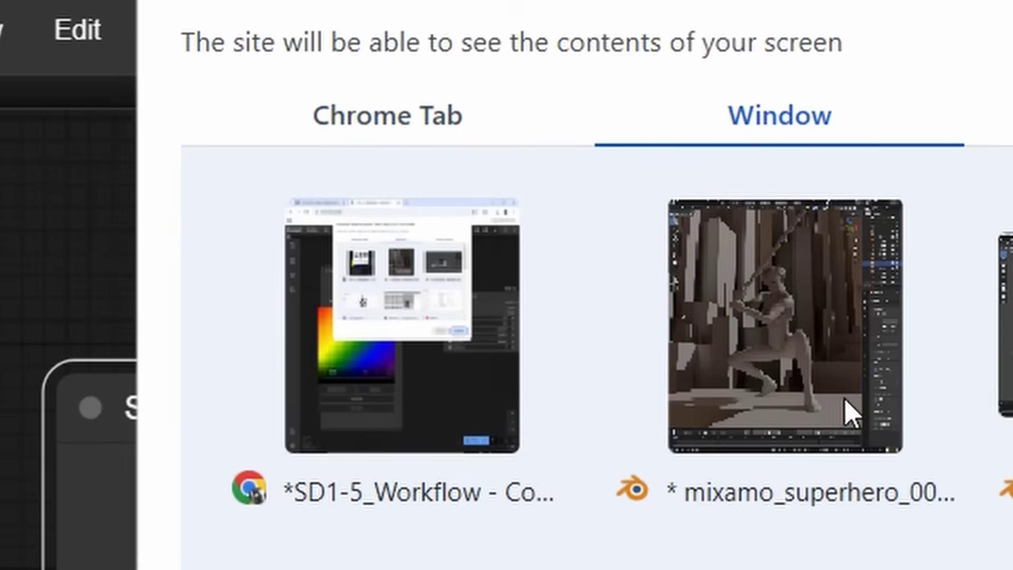
pyautogui.click(830, 380)
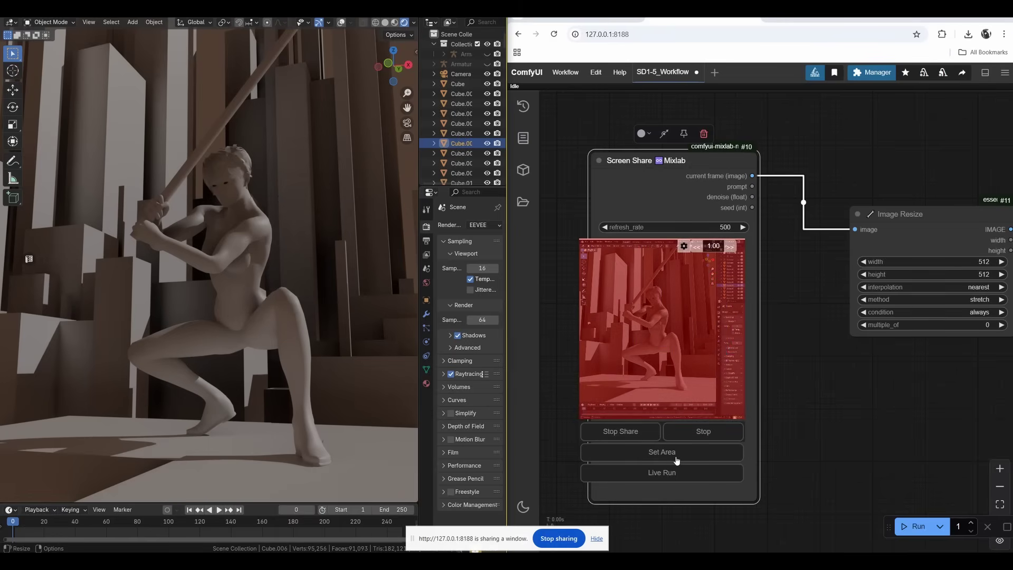
# - Set the Screen Share capture area to a rectangle around the crouching character inside the Blender viewport
pyautogui.click(668, 454)
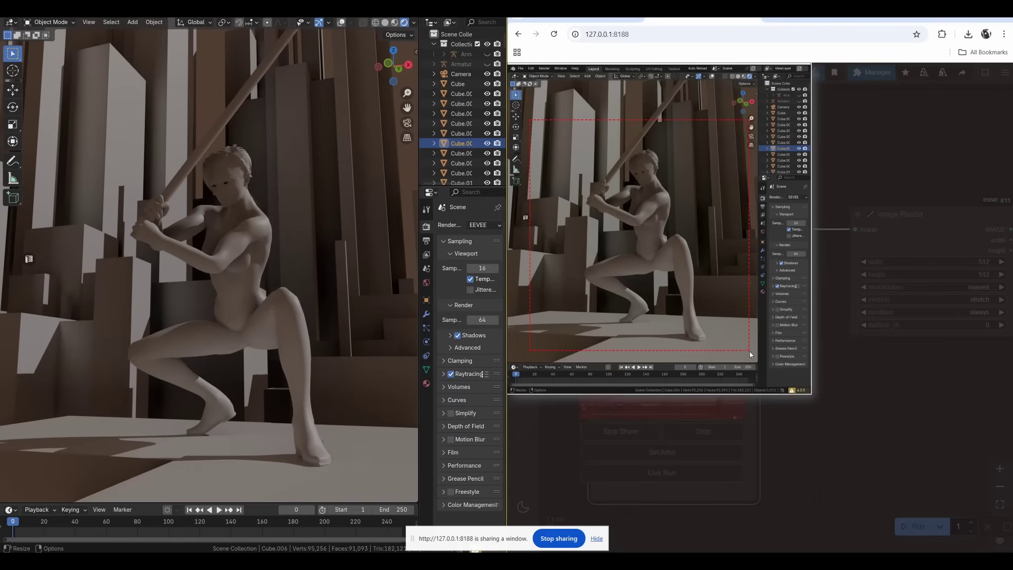
pyautogui.moveTo(751, 355); pyautogui.dragTo(745, 349)
pyautogui.moveTo(745, 349); pyautogui.dragTo(745, 350)
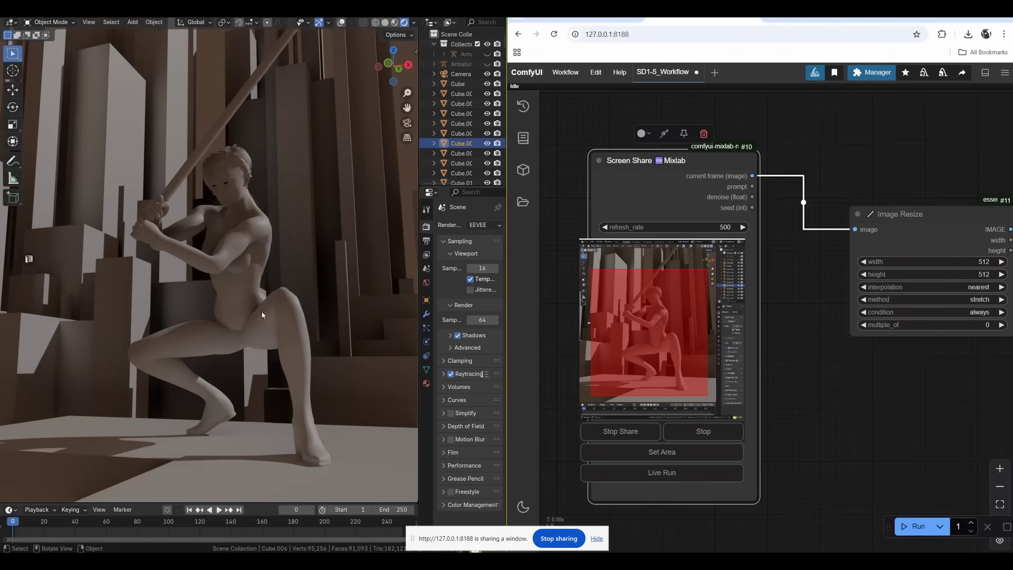
# - Frame the character smaller in the Blender viewport and redraw the Screen Share capture area around the character and the full sword
pyautogui.scroll(-5, 294, 316)
pyautogui.keyDown('ctrl'); pyautogui.moveTo(273, 290); pyautogui.dragTo(258, 334, button='middle'); pyautogui.keyUp('ctrl')
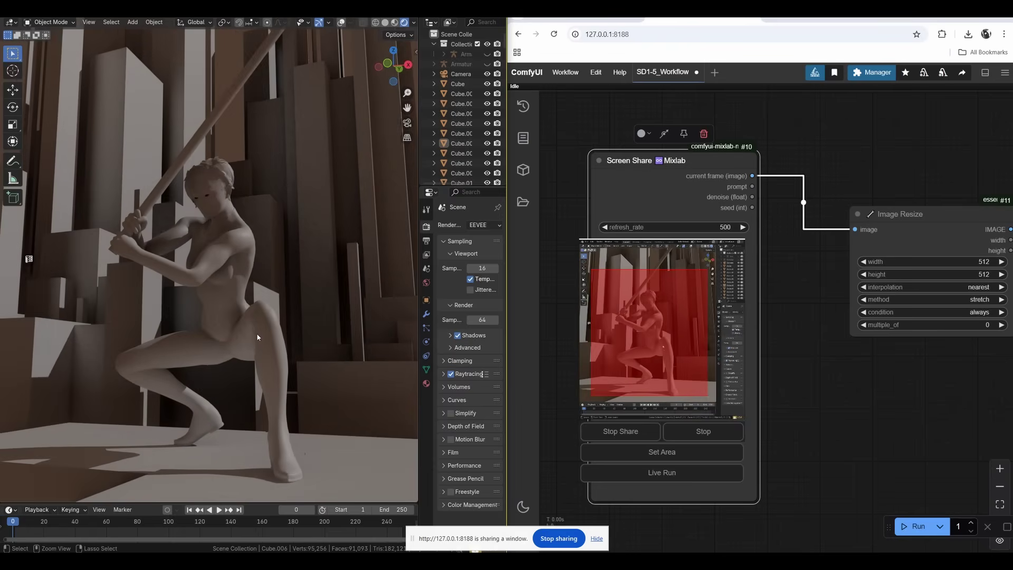
pyautogui.scroll(-3, 257, 335)
pyautogui.click(660, 455)
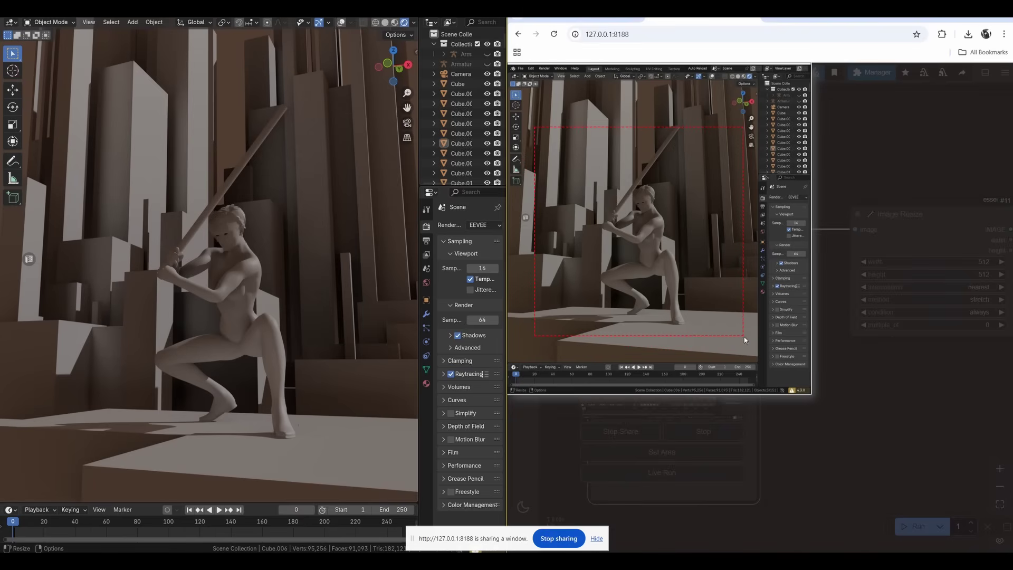
pyautogui.moveTo(744, 337); pyautogui.dragTo(744, 337)
# - Start Live Run on the Screen Share node and run the workflow
pyautogui.moveTo(689, 477); pyautogui.dragTo(694, 443, button='middle')
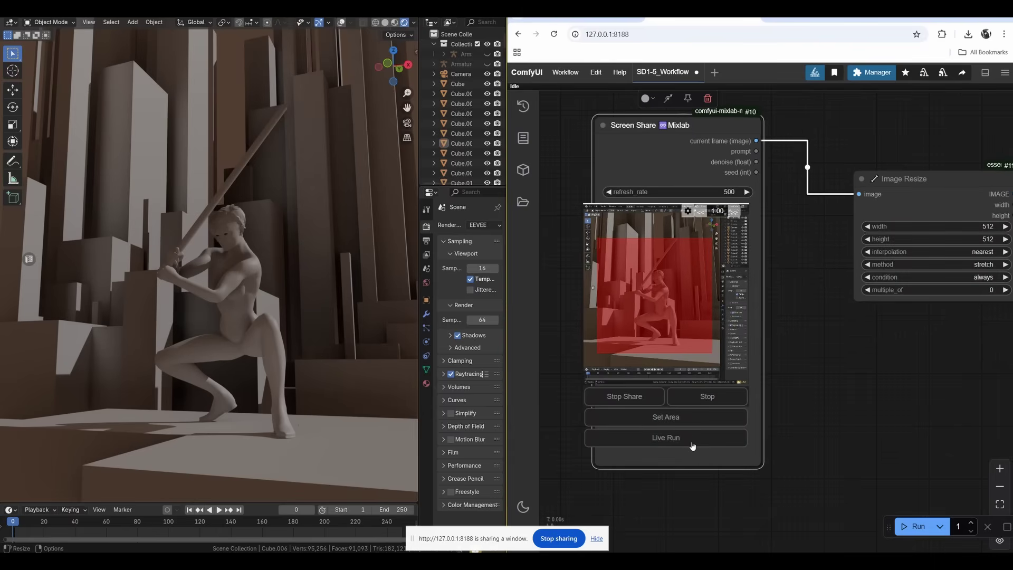
pyautogui.click(693, 440)
pyautogui.moveTo(870, 354); pyautogui.dragTo(822, 373)
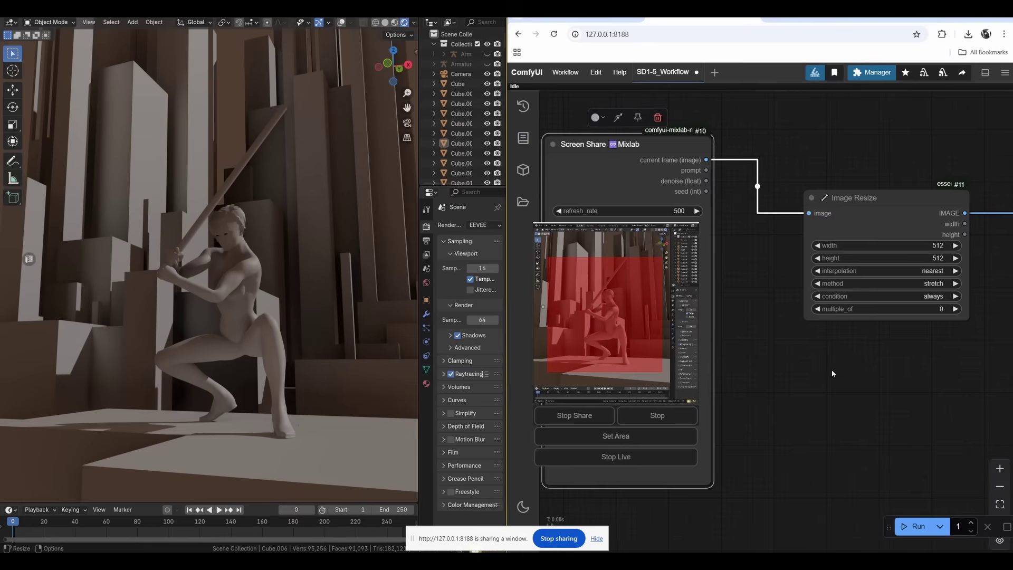
pyautogui.scroll(-1, 822, 383)
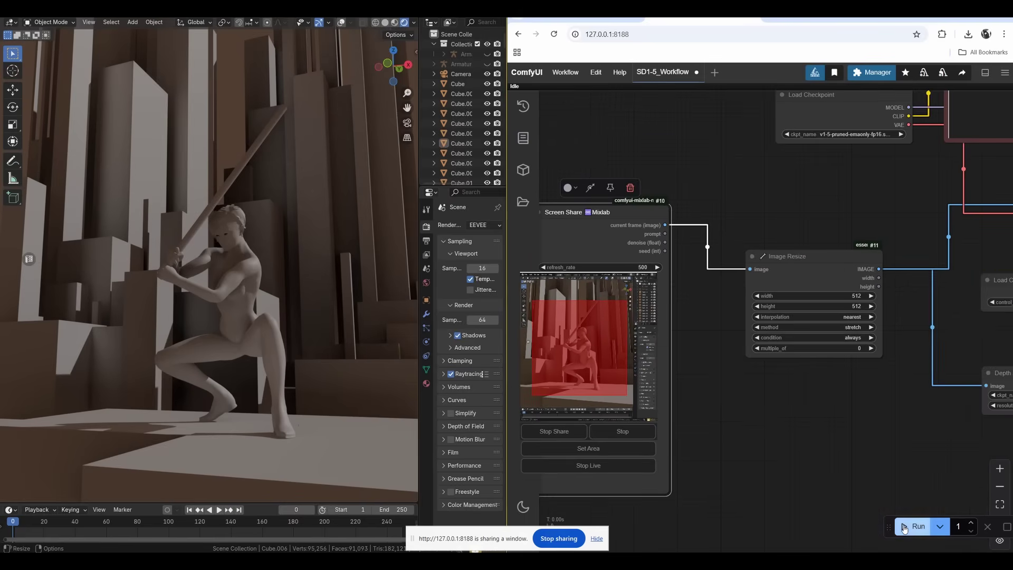
pyautogui.click(917, 528)
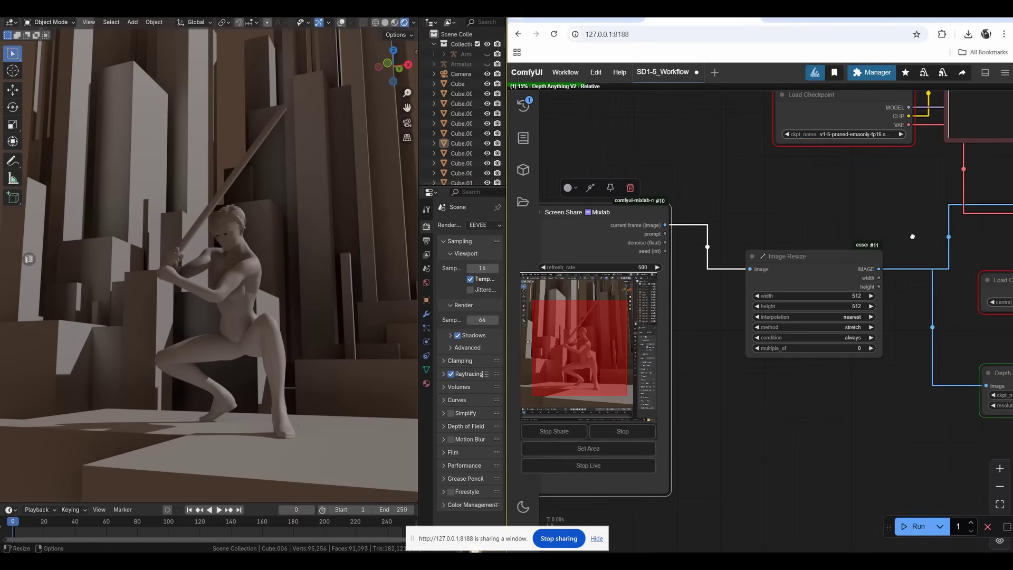
# - Load the v1-5-pruned-emaonly.safetensors checkpoint and choose the control_v11f1p model from the 1.5 folder in the Load ControlNet Model node
pyautogui.moveTo(913, 237); pyautogui.dragTo(717, 343)
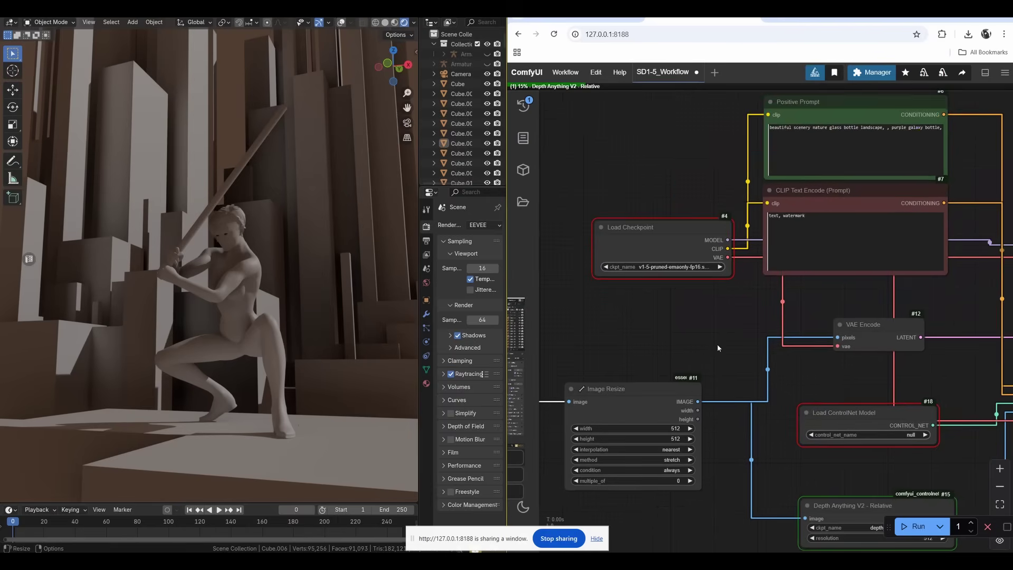
pyautogui.scroll(3, 693, 312)
pyautogui.scroll(1, 691, 327)
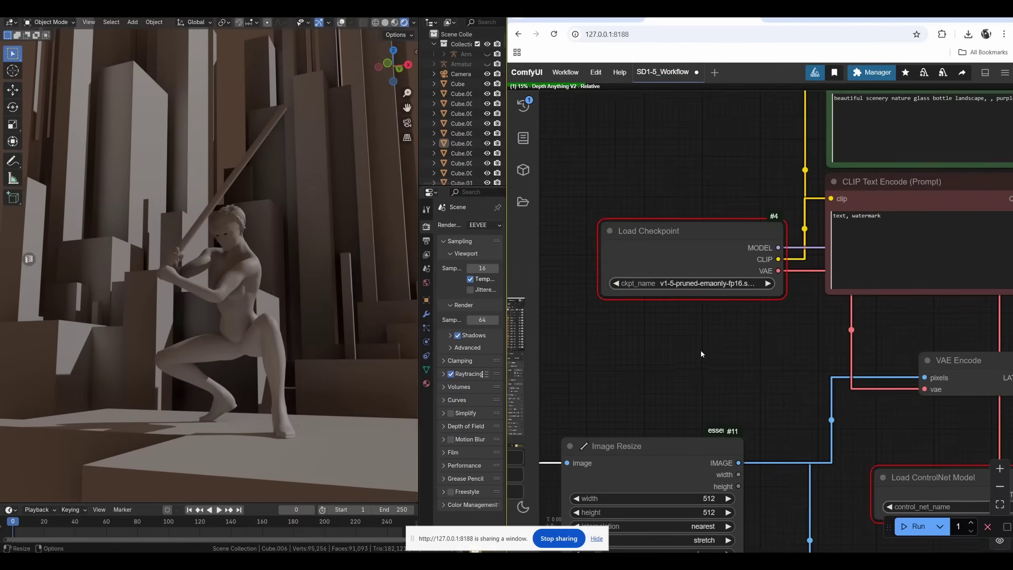
pyautogui.moveTo(685, 256); pyautogui.dragTo(677, 259)
pyautogui.click(699, 280)
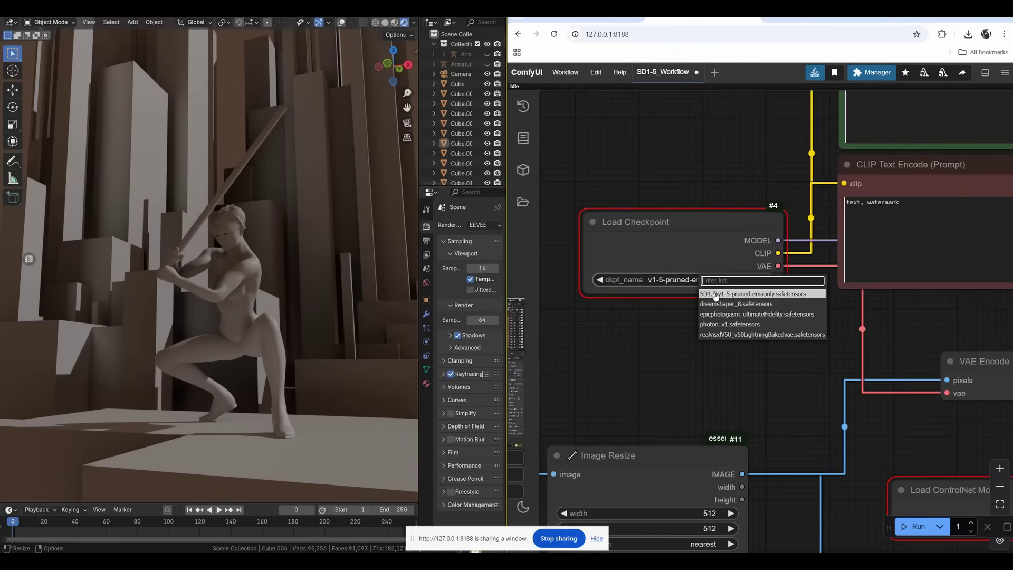
pyautogui.click(715, 294)
pyautogui.scroll(-5, 776, 355)
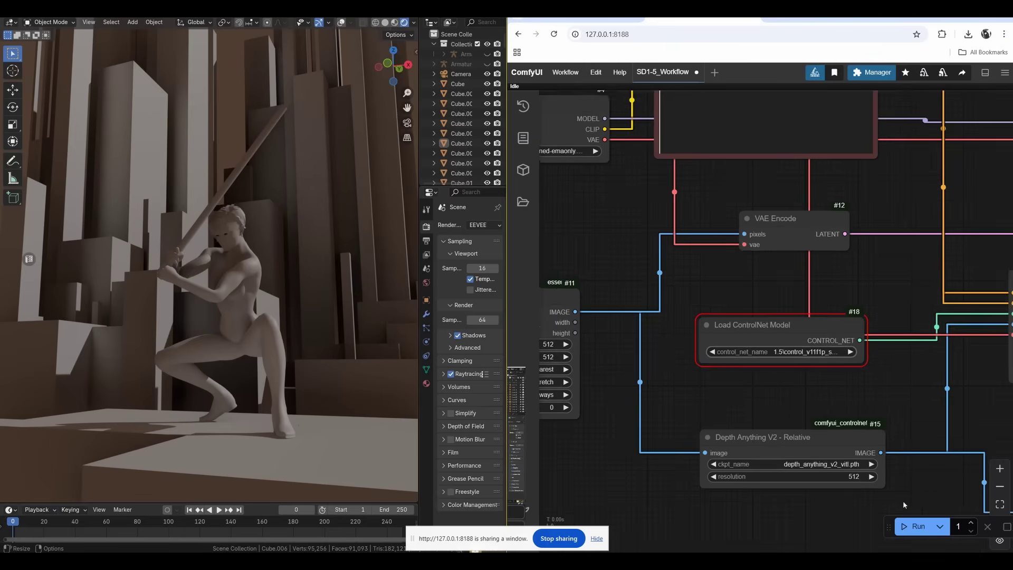
# - Run the workflow and inspect the depth map preview and the generated image in the Save Image node
pyautogui.click(916, 526)
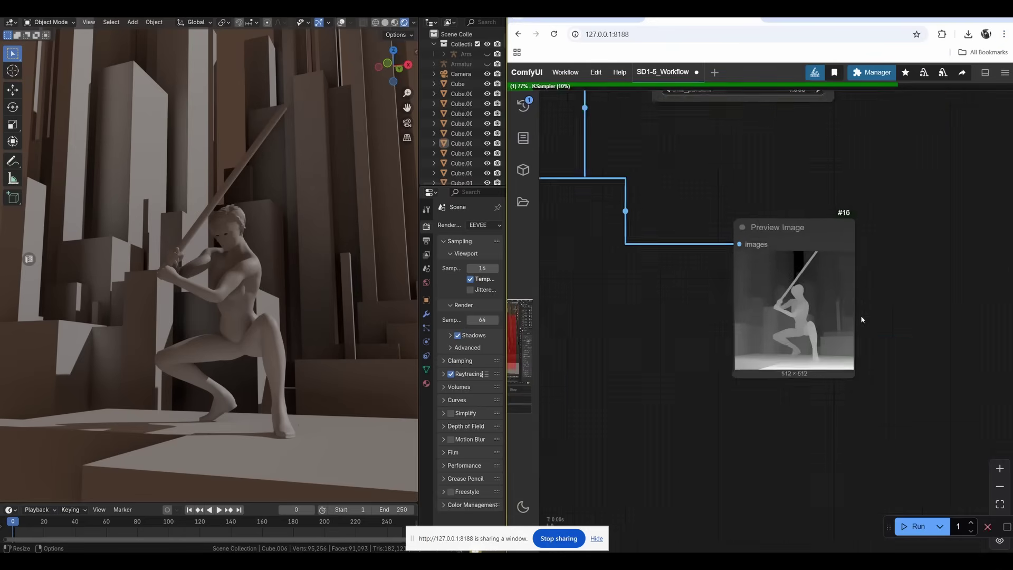
pyautogui.scroll(4, 860, 315)
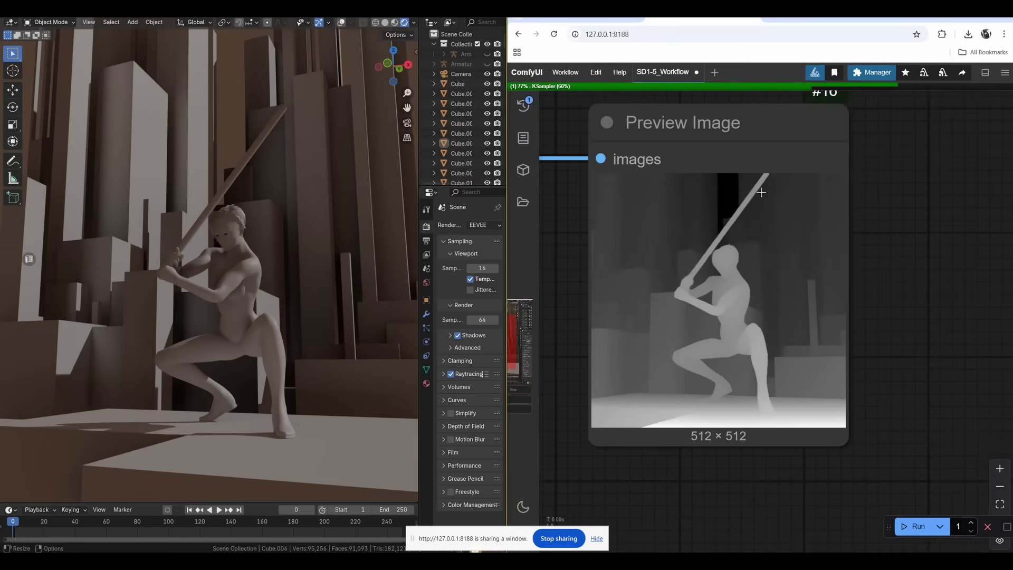
pyautogui.scroll(2, 879, 266)
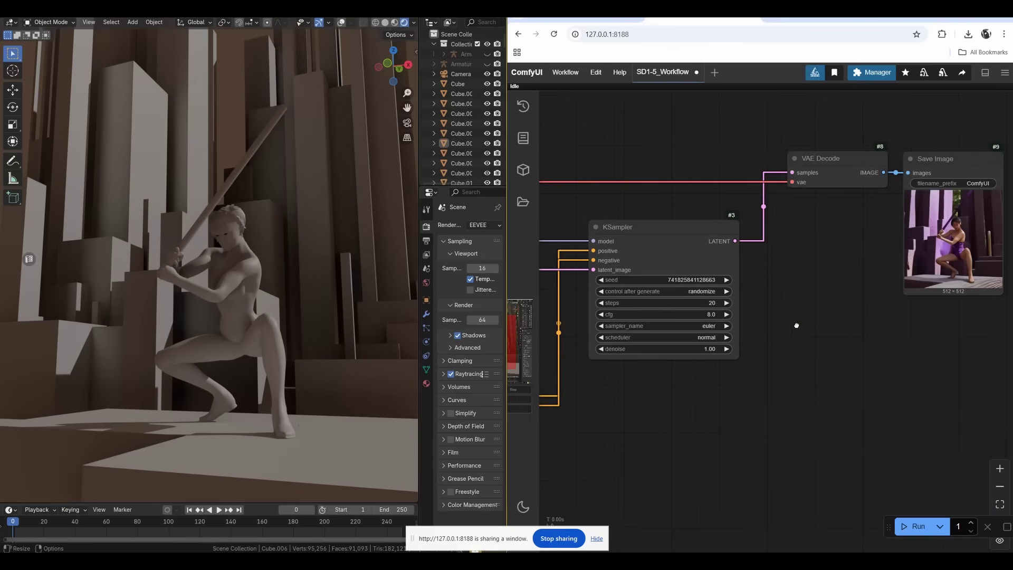
pyautogui.moveTo(797, 325); pyautogui.dragTo(603, 403)
pyautogui.scroll(6, 691, 411)
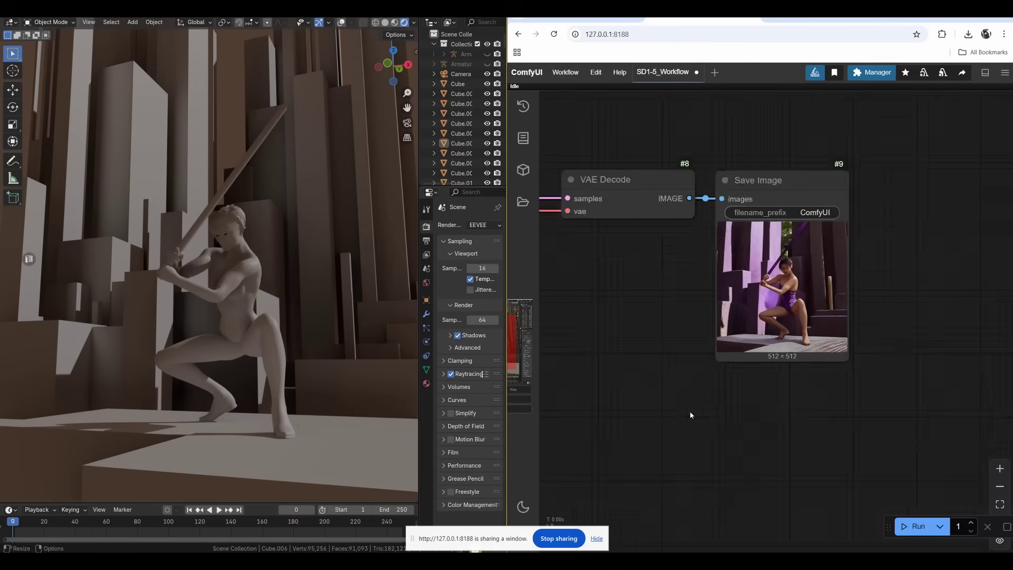
pyautogui.moveTo(658, 254); pyautogui.dragTo(613, 382)
pyautogui.scroll(4, 608, 386)
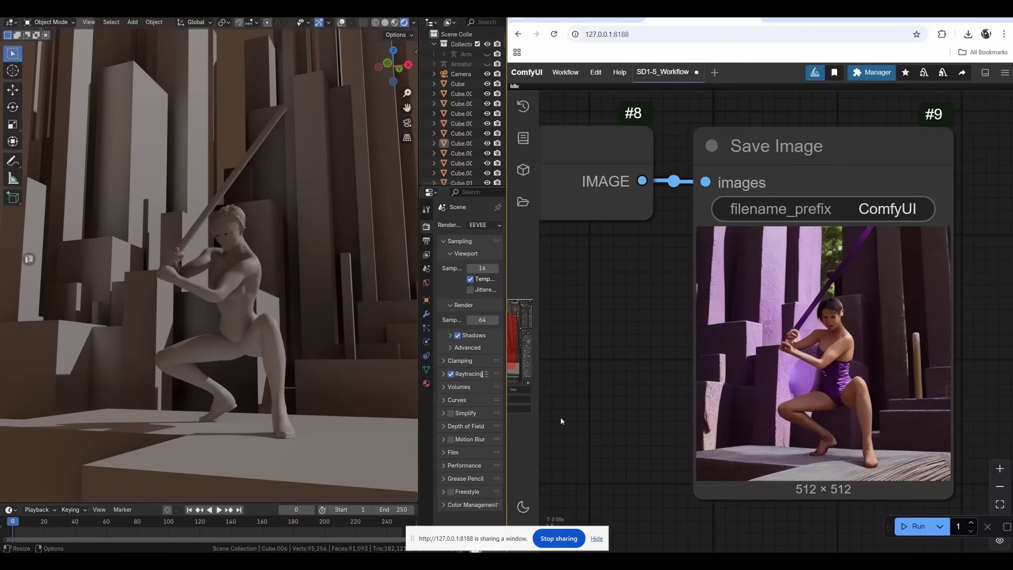
# - Write the positive prompt "sith jedi woman holding a red light sabre in a cyberpunk city at night during rain" and add "nudity, nsfw" to the negative prompt
pyautogui.scroll(-5, 561, 419)
pyautogui.moveTo(561, 418); pyautogui.dragTo(992, 366)
pyautogui.moveTo(634, 347); pyautogui.dragTo(997, 352)
pyautogui.moveTo(584, 347); pyautogui.dragTo(821, 354)
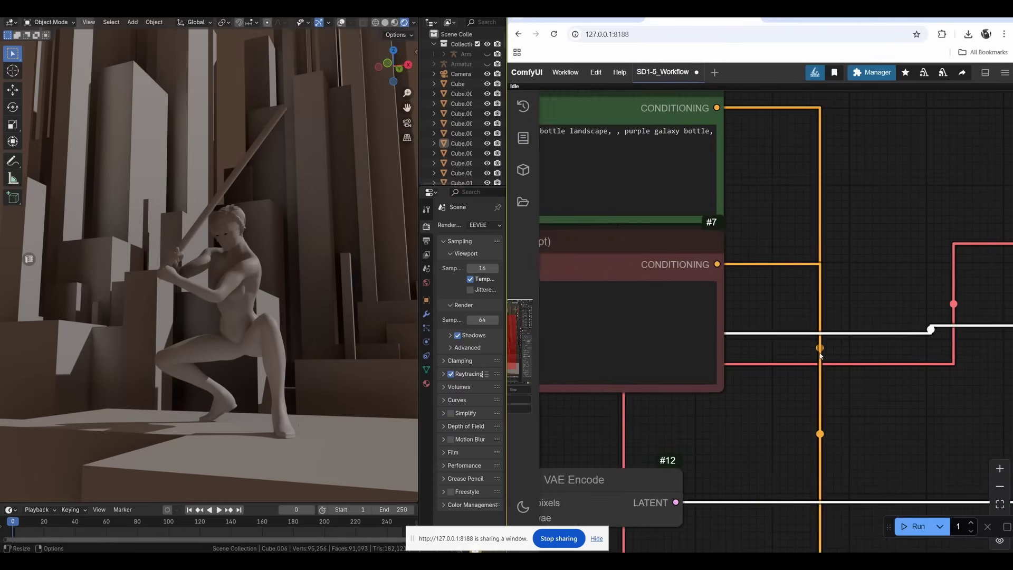
pyautogui.moveTo(659, 242); pyautogui.dragTo(685, 278)
pyautogui.moveTo(762, 190); pyautogui.dragTo(873, 242)
pyautogui.moveTo(782, 321); pyautogui.dragTo(776, 316)
pyautogui.moveTo(775, 316); pyautogui.dragTo(774, 313)
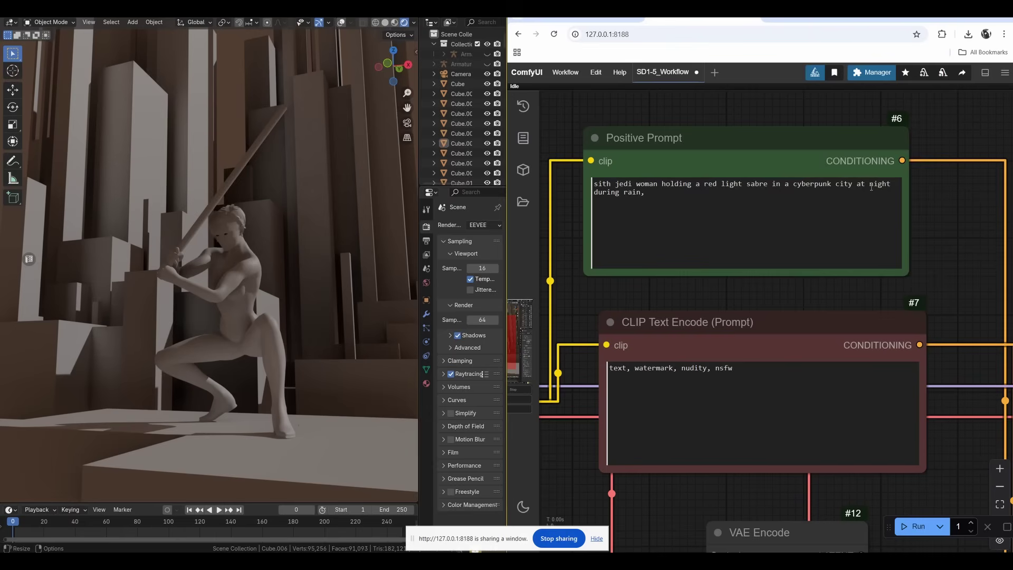
pyautogui.click(700, 222)
pyautogui.press('BackSpace')
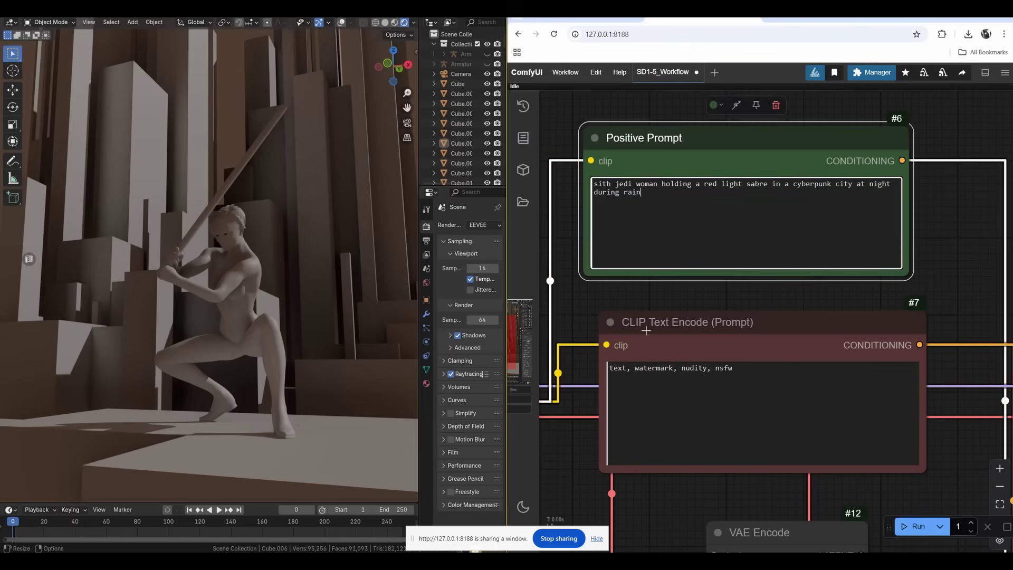
pyautogui.moveTo(685, 372); pyautogui.dragTo(751, 370)
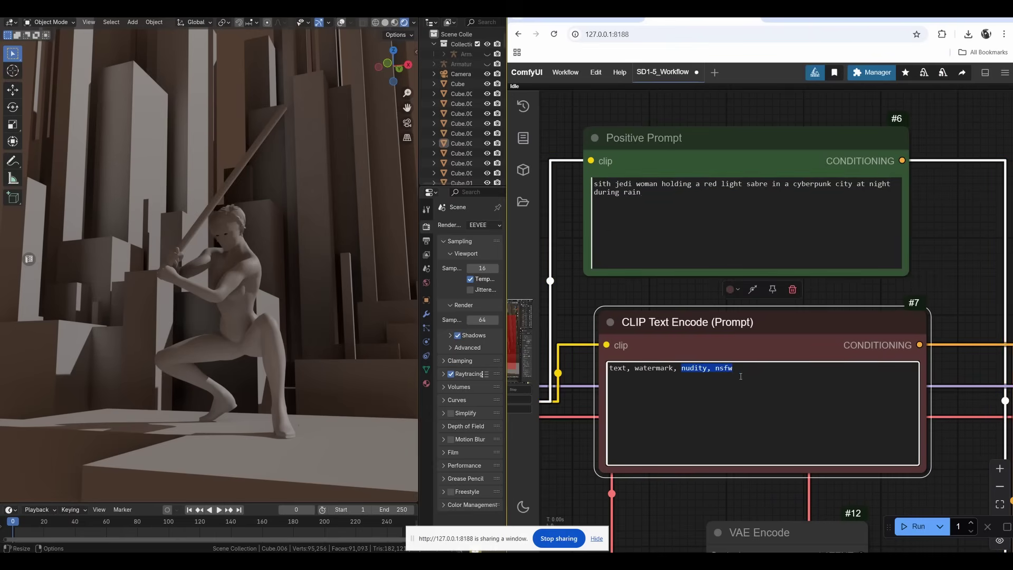
# - Rename the red CLIP Text Encode node to "Negative Prompt" and run the workflow
pyautogui.click(685, 333)
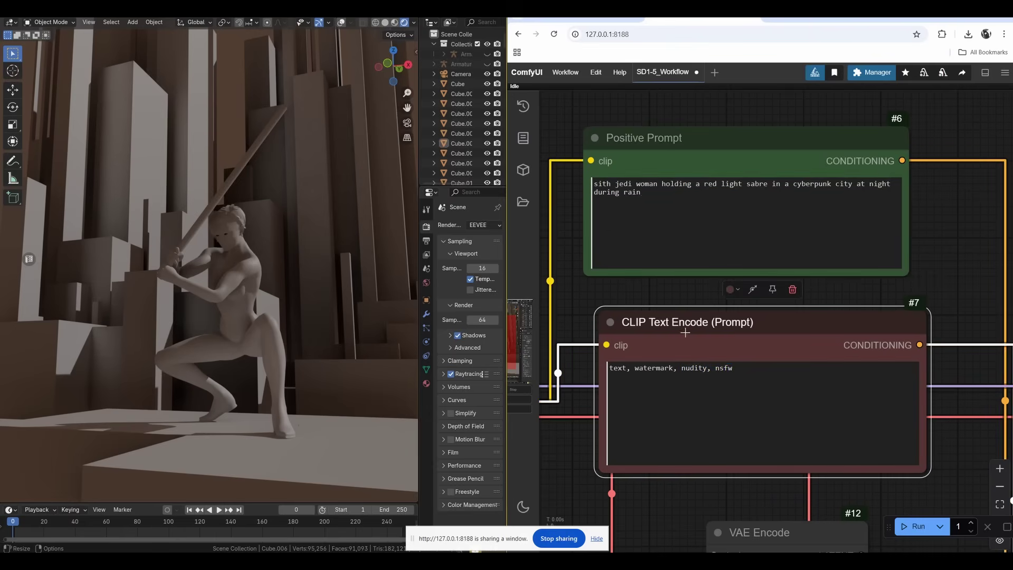
pyautogui.doubleClick(700, 322)
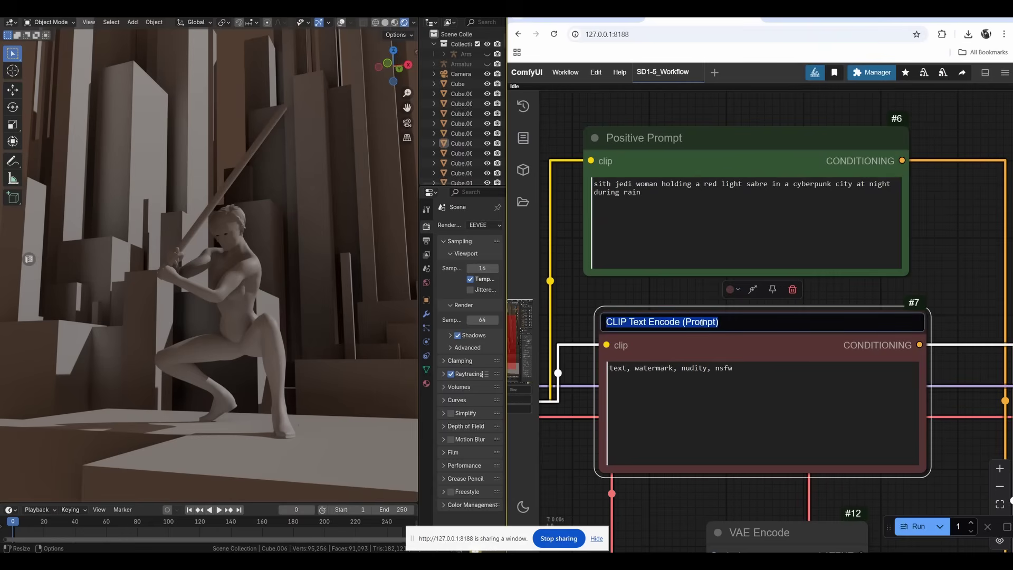
pyautogui.write('Negative Prompt')
pyautogui.press('Return')
pyautogui.click(909, 527)
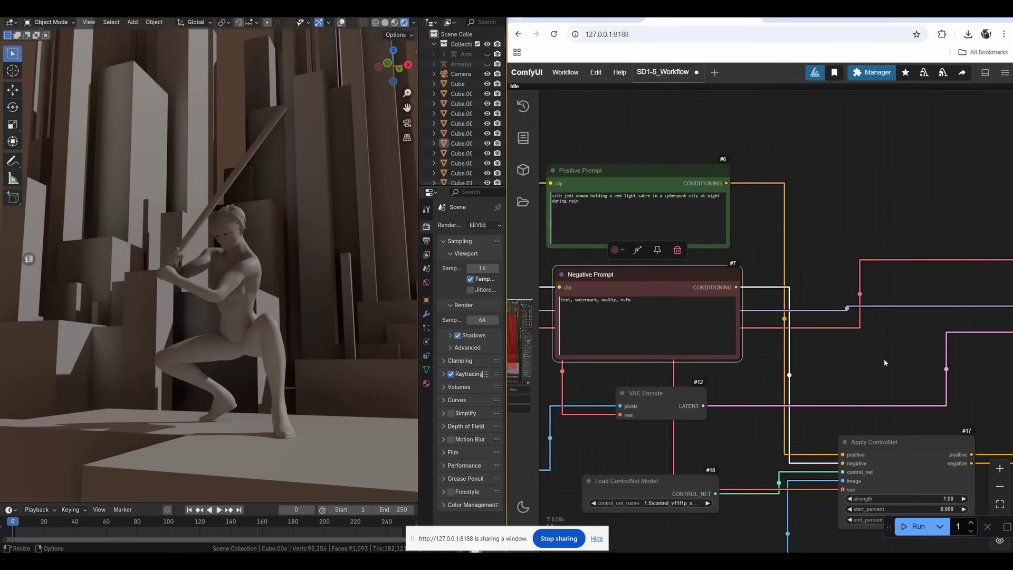
pyautogui.moveTo(885, 363); pyautogui.dragTo(837, 343)
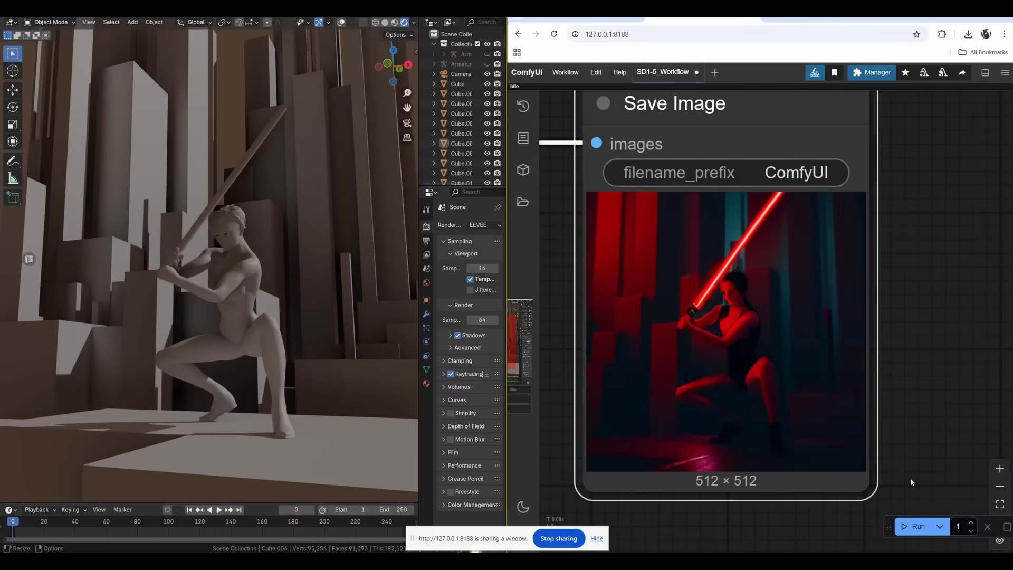
# - Set the strength of the Apply ControlNet node to 0.80
pyautogui.scroll(-4, 736, 388)
pyautogui.moveTo(610, 414); pyautogui.dragTo(663, 369)
pyautogui.scroll(-3, 662, 368)
pyautogui.moveTo(616, 428); pyautogui.dragTo(854, 239)
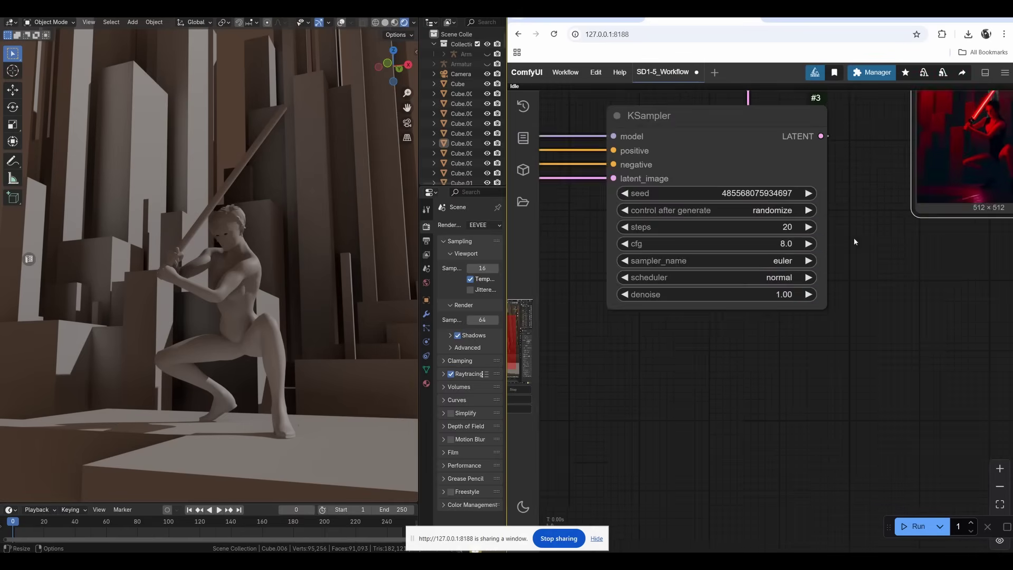
pyautogui.moveTo(596, 365); pyautogui.dragTo(854, 282)
pyautogui.moveTo(635, 345); pyautogui.dragTo(874, 397)
pyautogui.scroll(1, 760, 432)
pyautogui.moveTo(758, 459); pyautogui.dragTo(865, 381)
pyautogui.scroll(2, 865, 380)
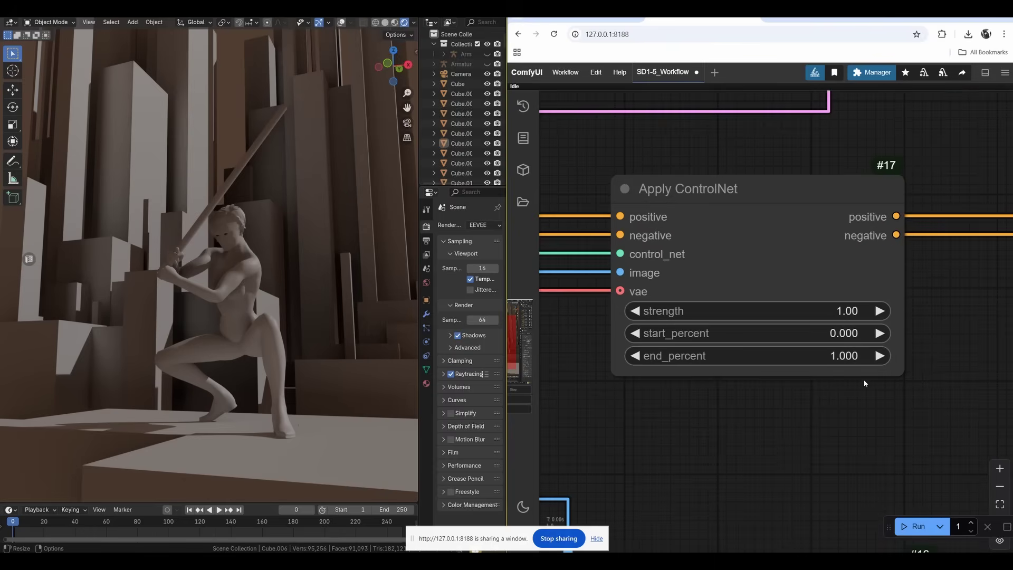
pyautogui.click(765, 224)
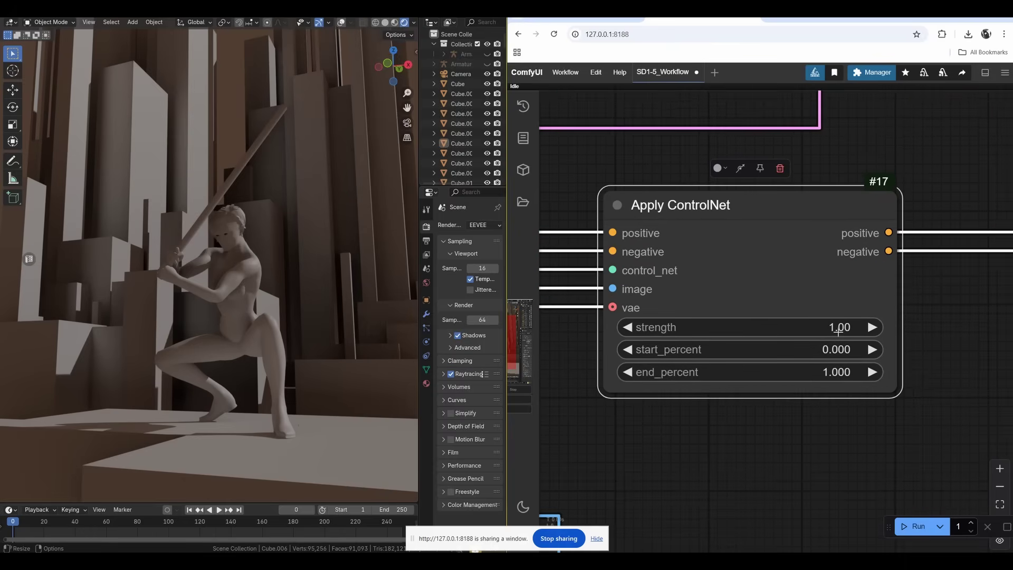
pyautogui.click(839, 328)
pyautogui.write('.')
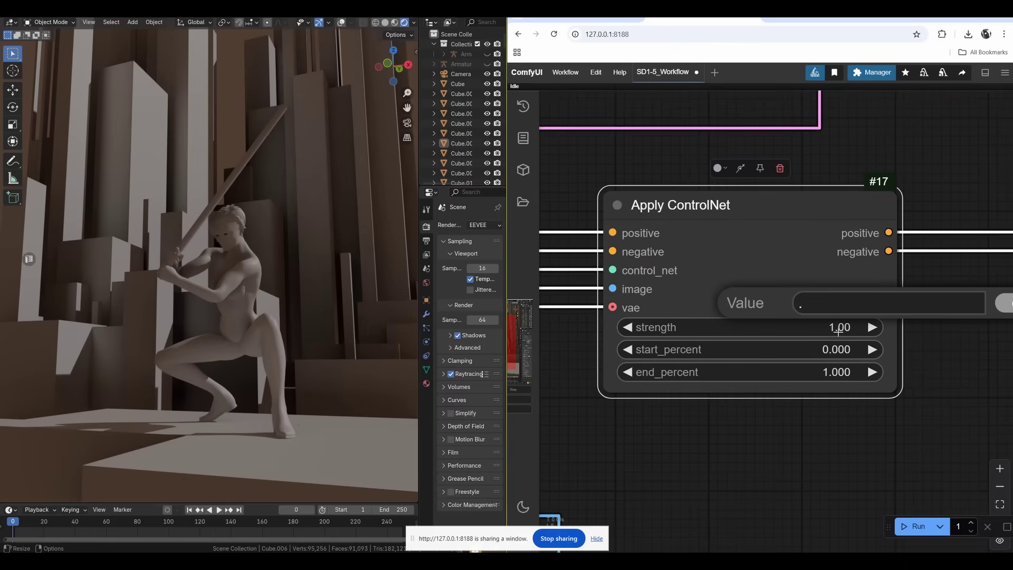
pyautogui.write('80')
pyautogui.press('Return')
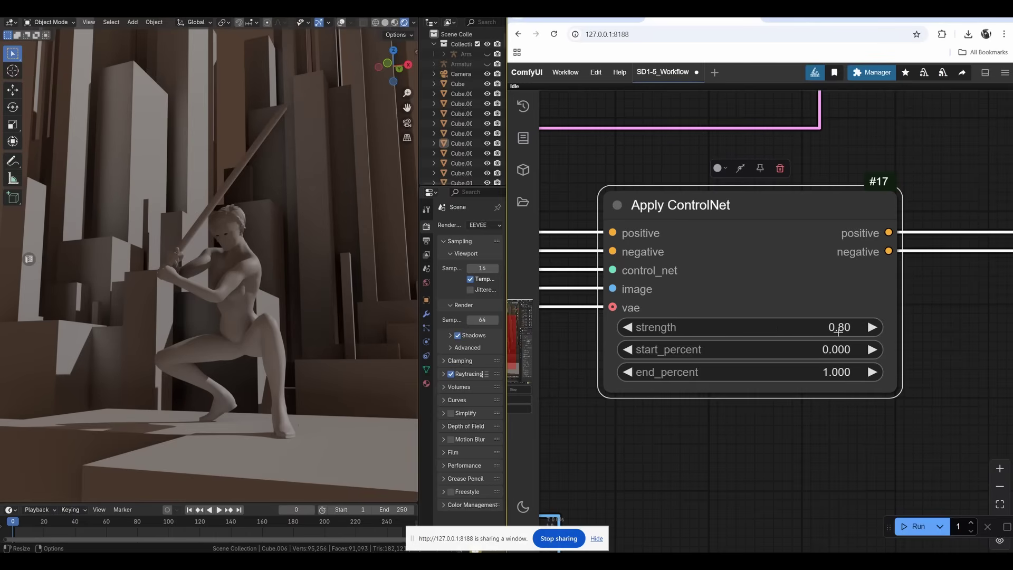
# - Set the end_percent of the Apply ControlNet node to 0.700
pyautogui.click(831, 371)
pyautogui.write('.7')
pyautogui.press('Return')
# - Run the workflow repeatedly to generate several image variations in the Save Image node
pyautogui.moveTo(757, 442); pyautogui.dragTo(754, 423)
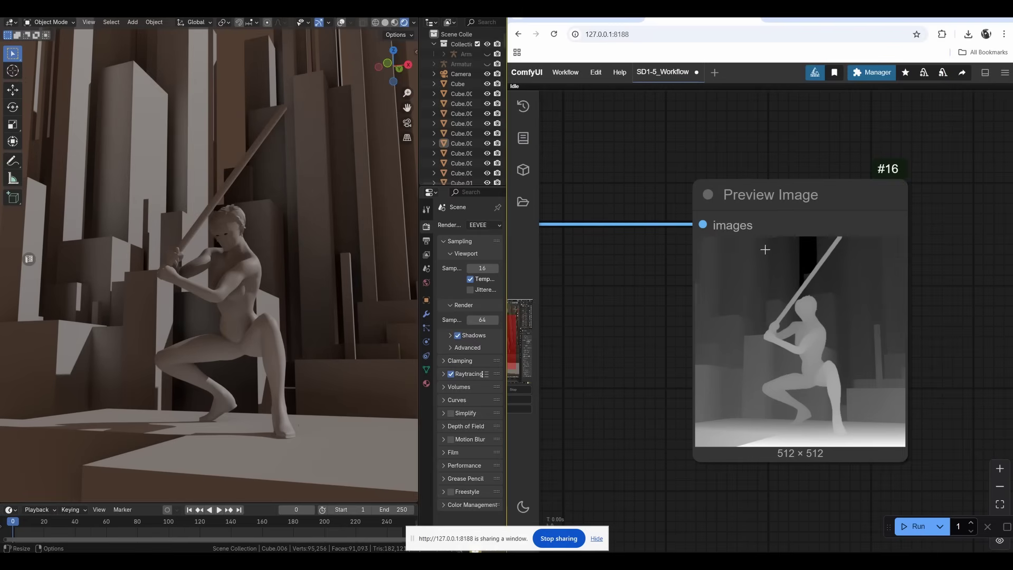
pyautogui.moveTo(798, 147); pyautogui.dragTo(780, 216)
pyautogui.scroll(-5, 736, 184)
pyautogui.moveTo(860, 172); pyautogui.dragTo(580, 458)
pyautogui.moveTo(854, 368); pyautogui.dragTo(569, 461)
pyautogui.moveTo(823, 399); pyautogui.dragTo(780, 437)
pyautogui.scroll(5, 780, 437)
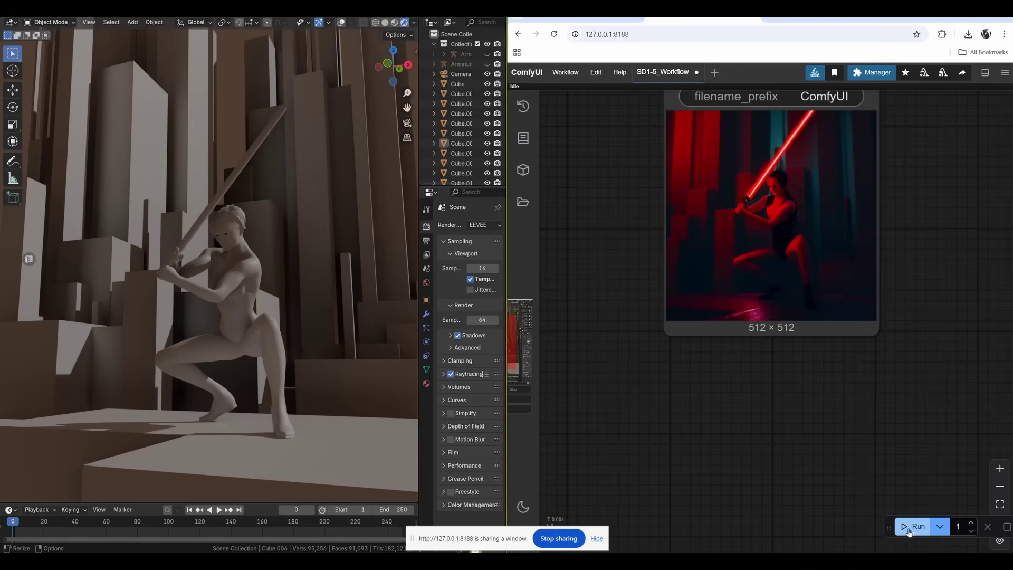
pyautogui.click(908, 529)
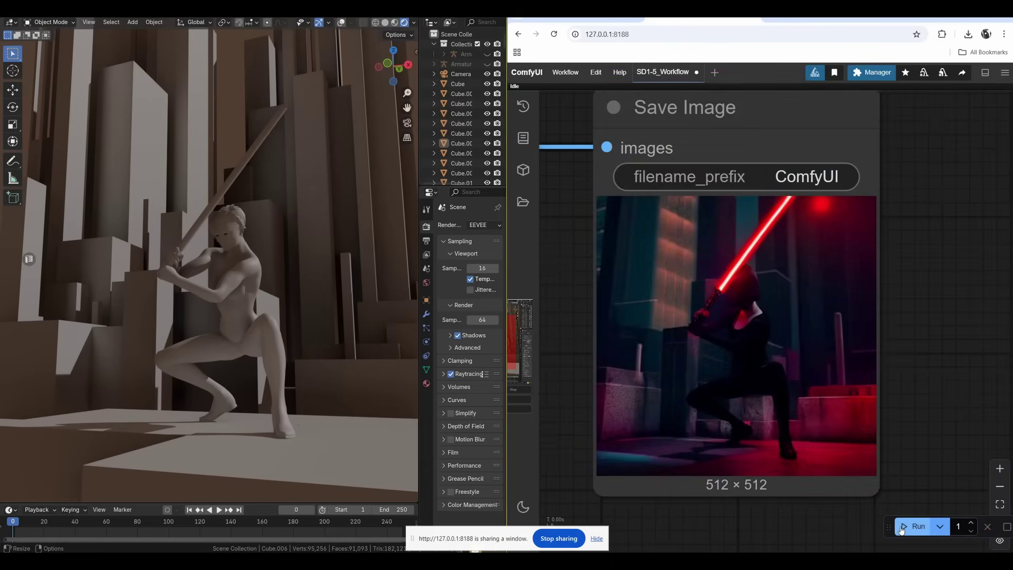
pyautogui.click(902, 529)
pyautogui.click(904, 530)
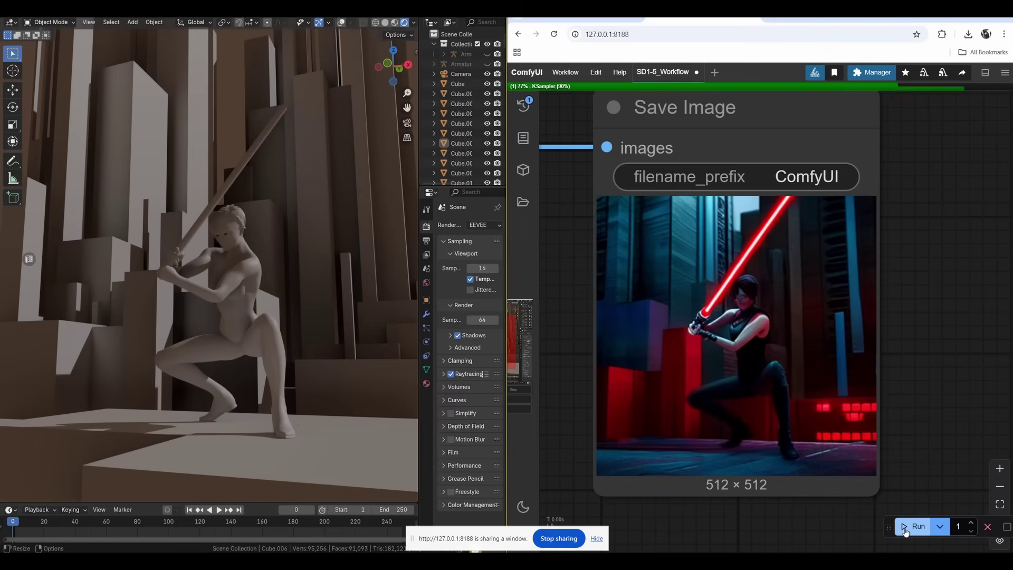
pyautogui.click(904, 529)
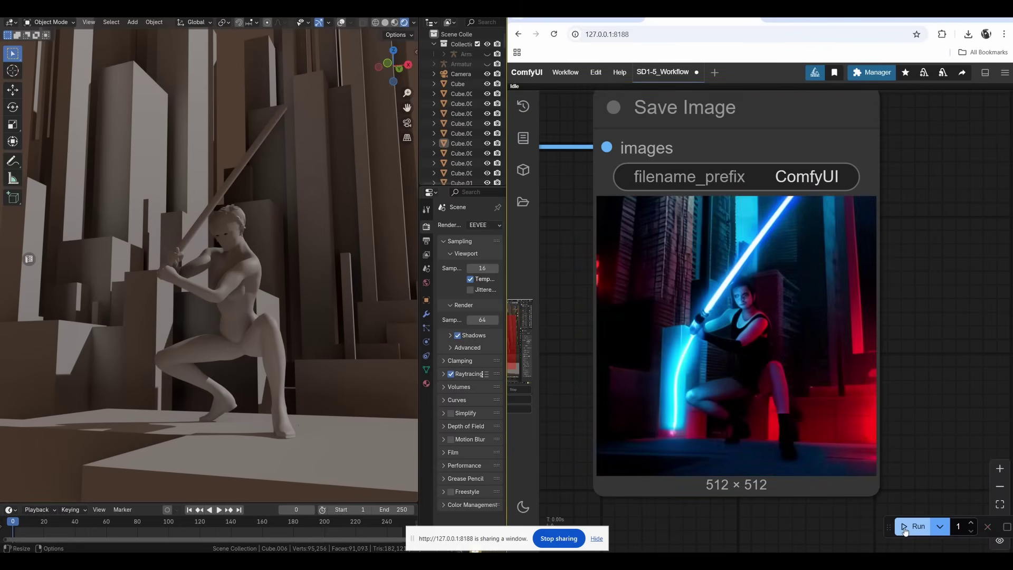
pyautogui.click(906, 529)
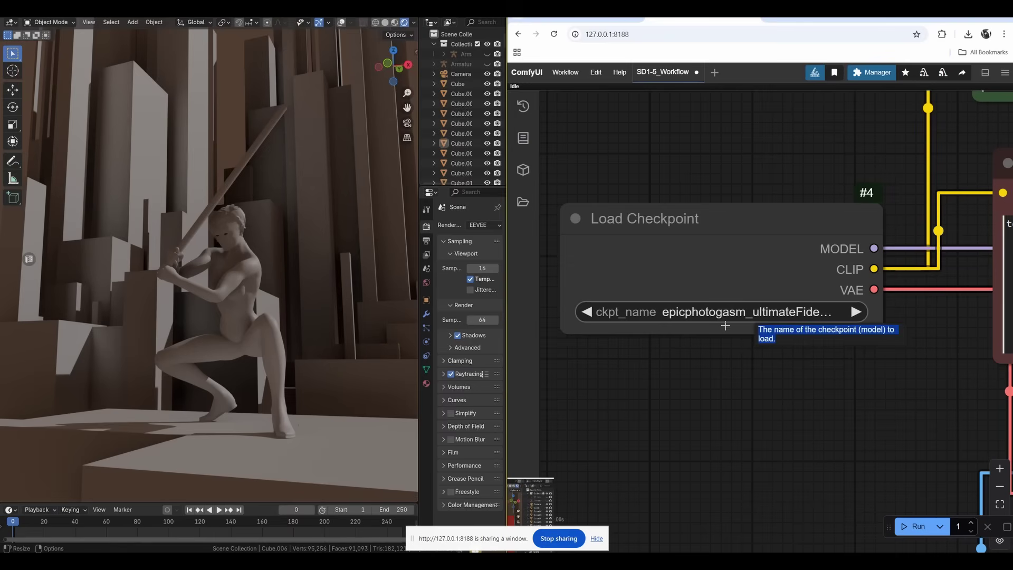
# - Run the workflow again with the epicphotogasm_ultimateFidelity checkpoint and switch the run mode to Run (Instant)
pyautogui.moveTo(787, 385); pyautogui.dragTo(759, 392)
pyautogui.scroll(-9, 759, 392)
pyautogui.moveTo(806, 406); pyautogui.dragTo(792, 411)
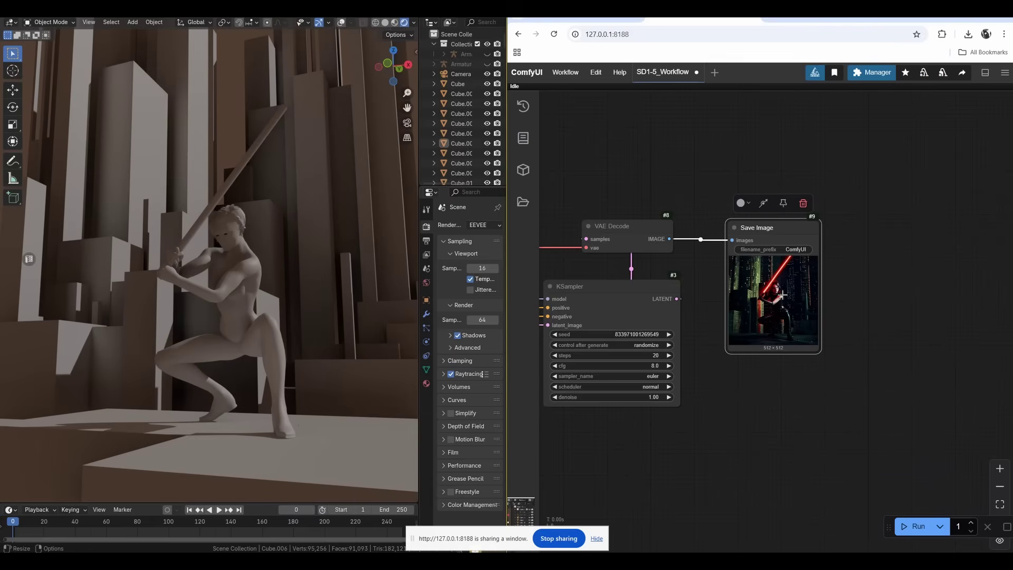
pyautogui.scroll(5, 866, 321)
pyautogui.moveTo(879, 314); pyautogui.dragTo(928, 240)
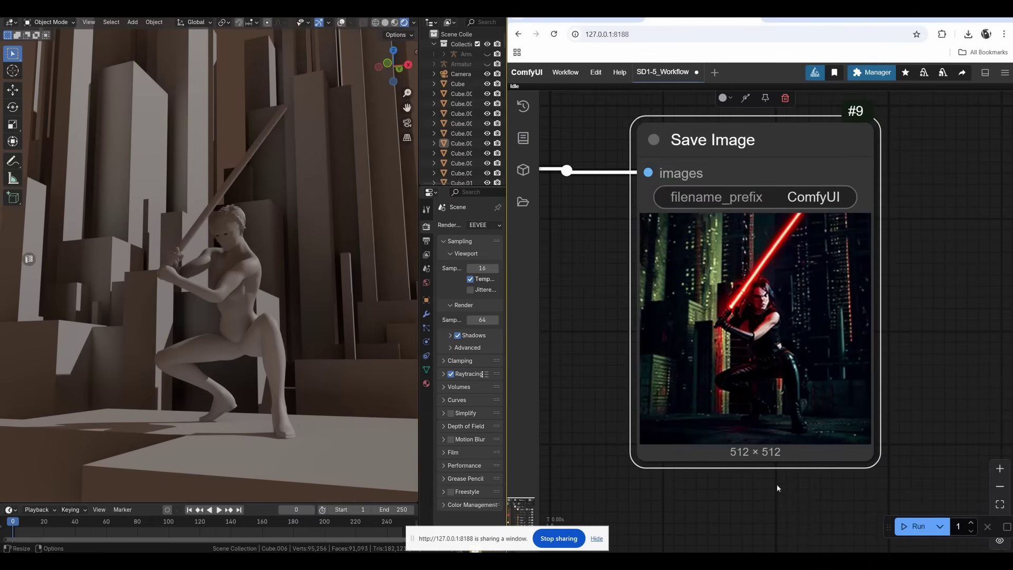
pyautogui.click(911, 526)
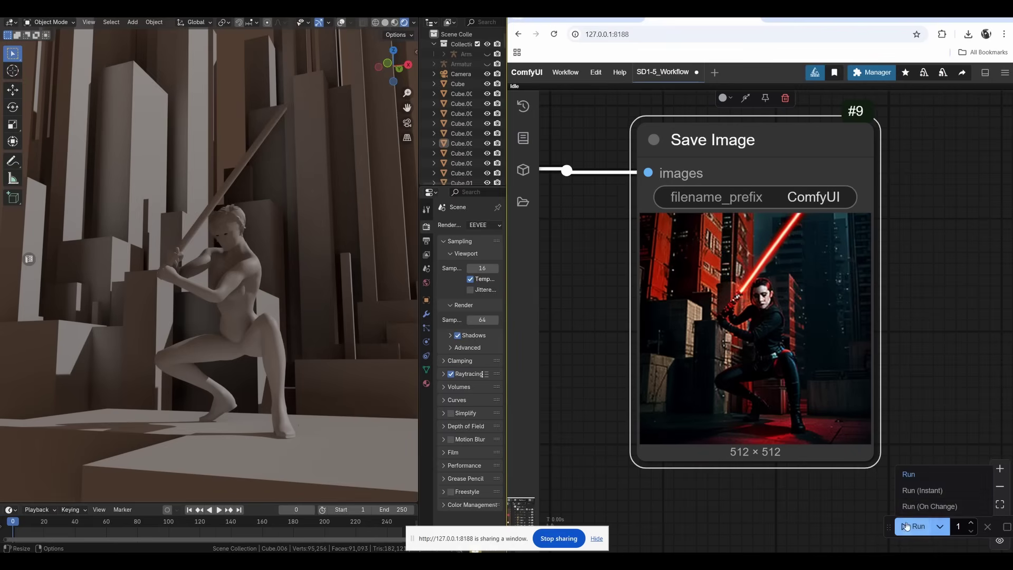
pyautogui.click(922, 490)
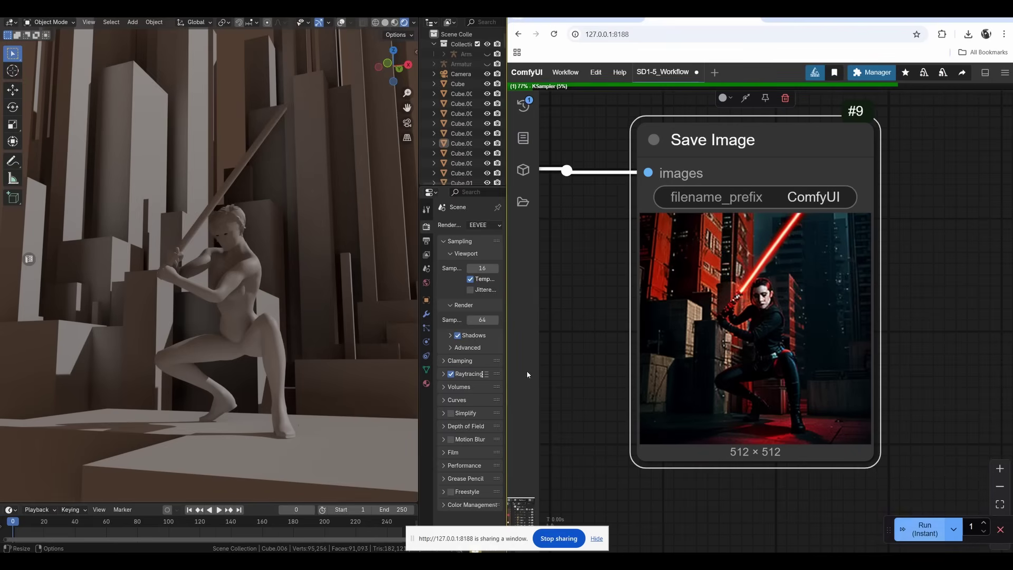
# - Switch to Blender and orbit the shared viewport to new camera angles on the crouching character
pyautogui.moveTo(401, 353); pyautogui.dragTo(321, 347, button='middle')
pyautogui.moveTo(249, 339)
pyautogui.keyDown('shift'); pyautogui.mouseDown(button='middle')
pyautogui.moveTo(305, 332)
pyautogui.moveTo(294, 350)
pyautogui.moveTo(268, 337)
pyautogui.mouseUp(button='middle'); pyautogui.keyUp('shift')
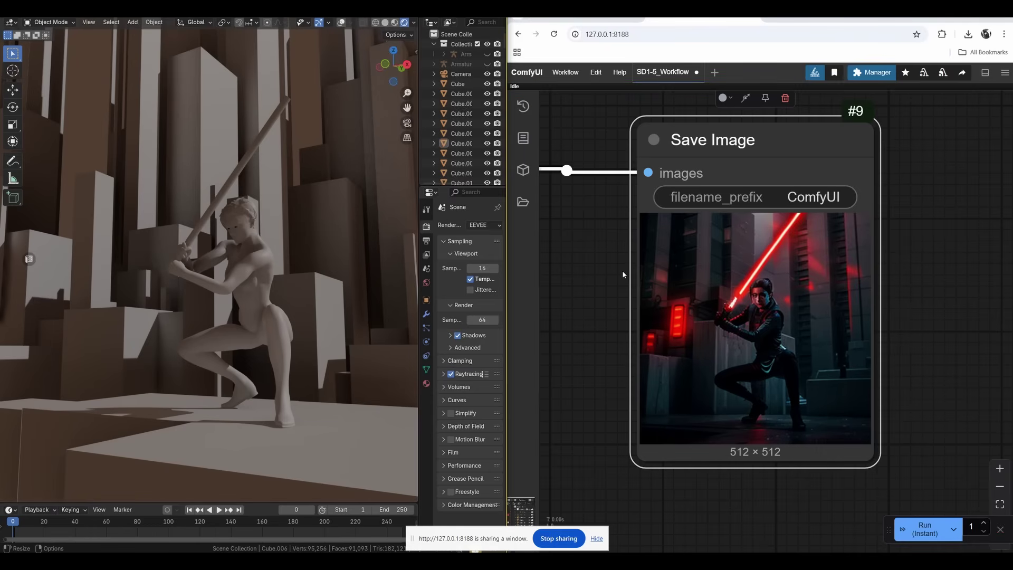
pyautogui.moveTo(280, 317); pyautogui.dragTo(190, 367, button='middle')
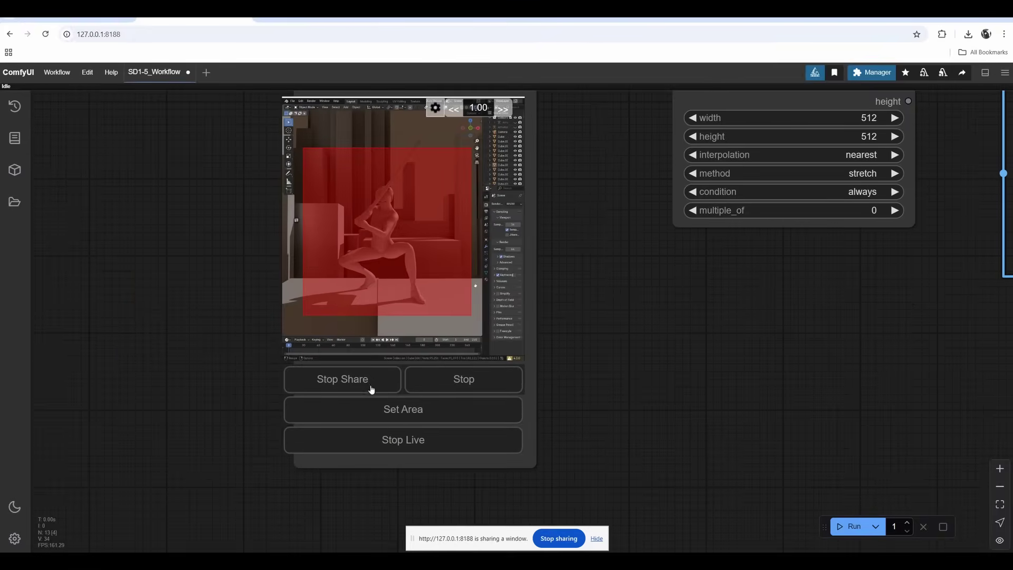
# - Back in ComfyUI, stop the share on the Screen Share node and set its refresh_rate to 50
pyautogui.click(367, 385)
pyautogui.scroll(-8, 365, 385)
pyautogui.scroll(7, 513, 199)
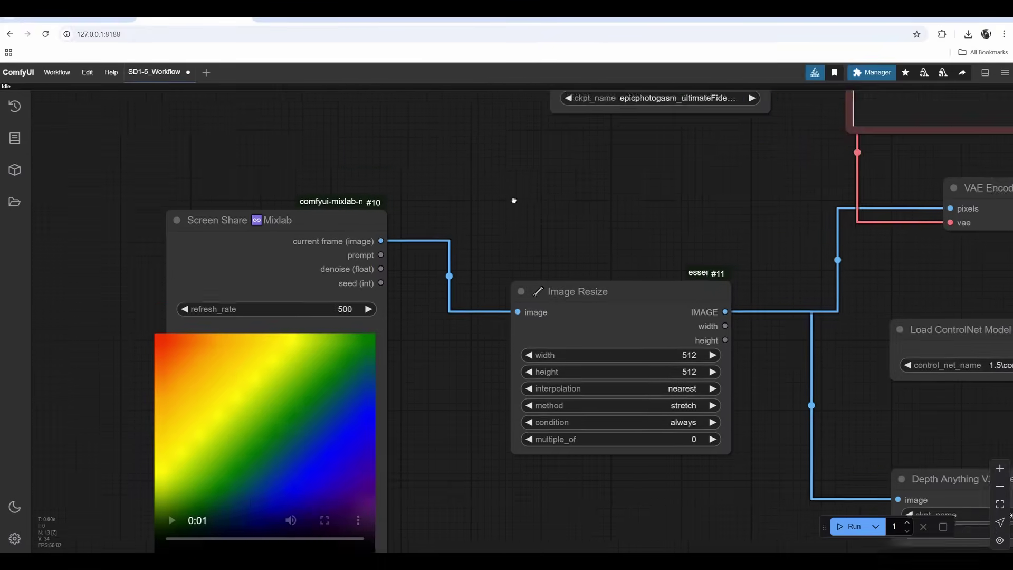
pyautogui.moveTo(514, 199); pyautogui.dragTo(542, 111)
pyautogui.moveTo(340, 135); pyautogui.dragTo(352, 129)
pyautogui.moveTo(529, 427); pyautogui.dragTo(527, 419)
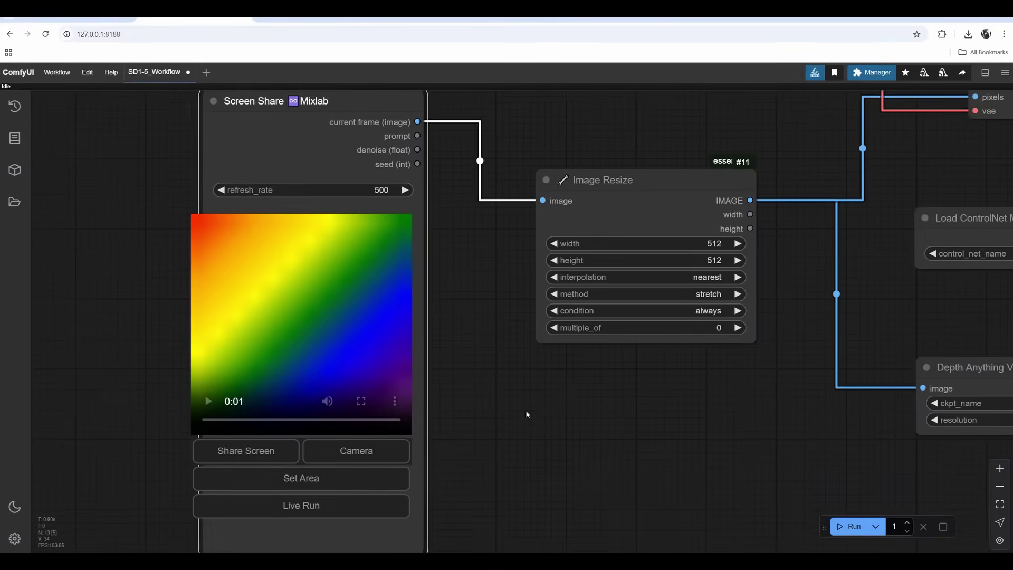
pyautogui.scroll(-2, 526, 411)
pyautogui.scroll(4, 352, 368)
pyautogui.click(352, 367)
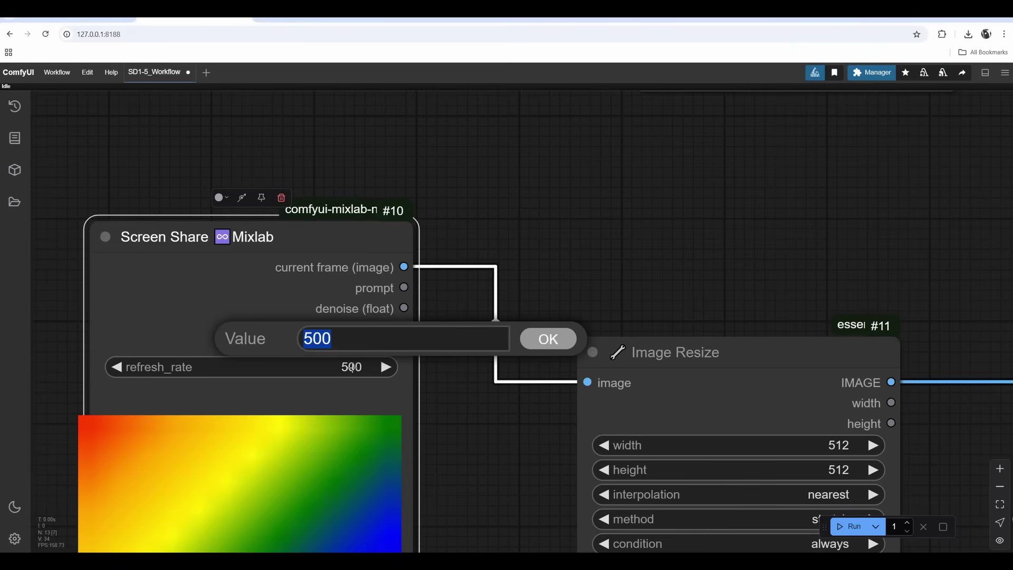
pyautogui.write('50')
pyautogui.press('Return')
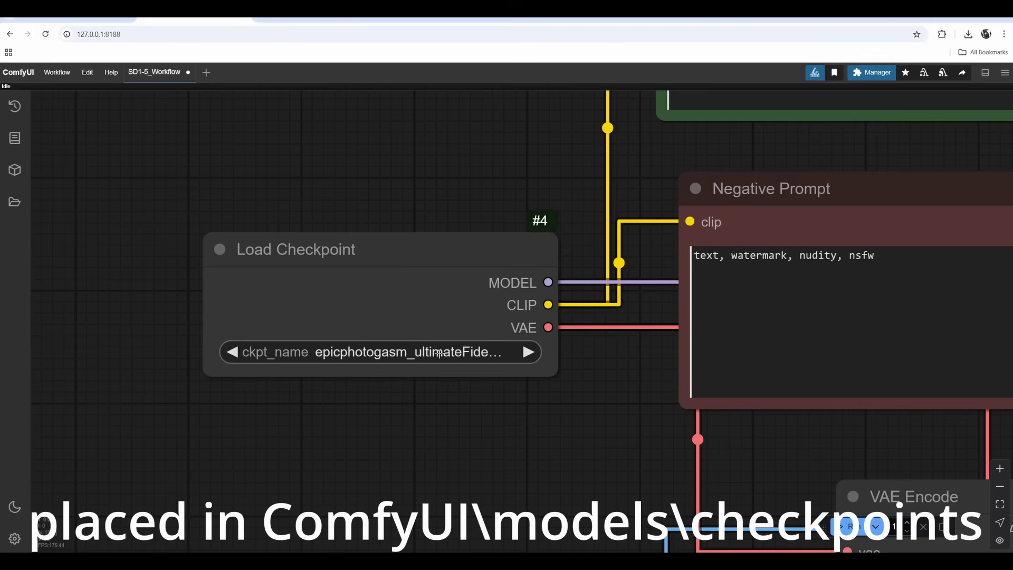
# - Load the realvisxlV50_v50LightningBakedvae.safetensors checkpoint and set the Image Resize node's width and height to 1024
pyautogui.click(444, 352)
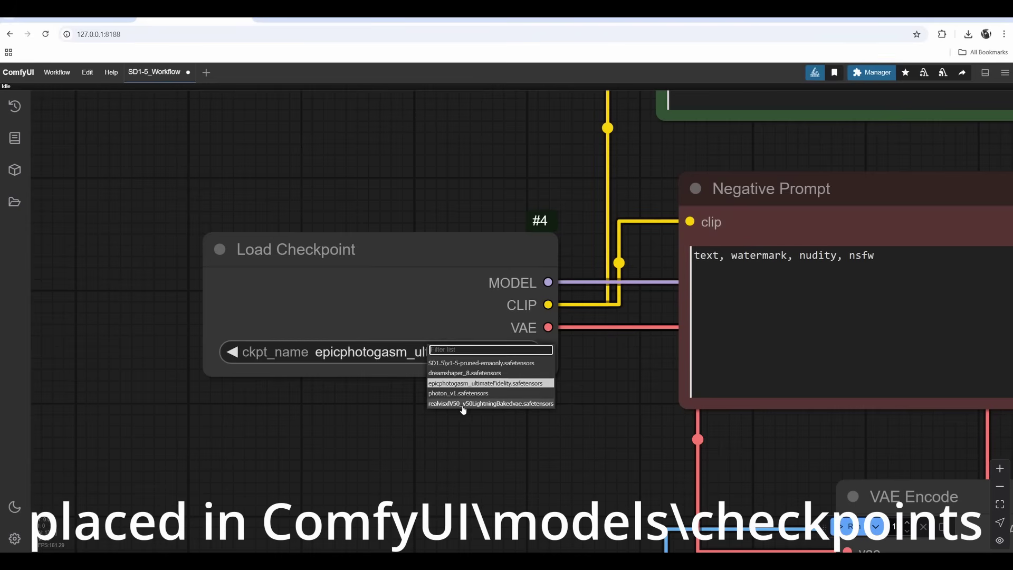
pyautogui.click(441, 404)
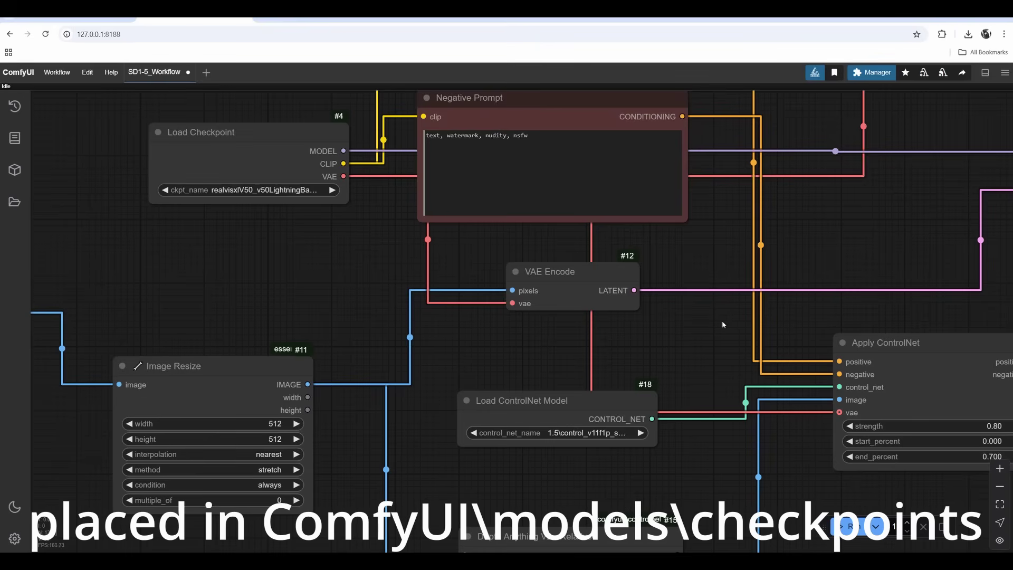
pyautogui.moveTo(330, 454); pyautogui.dragTo(550, 311)
pyautogui.scroll(3, 571, 353)
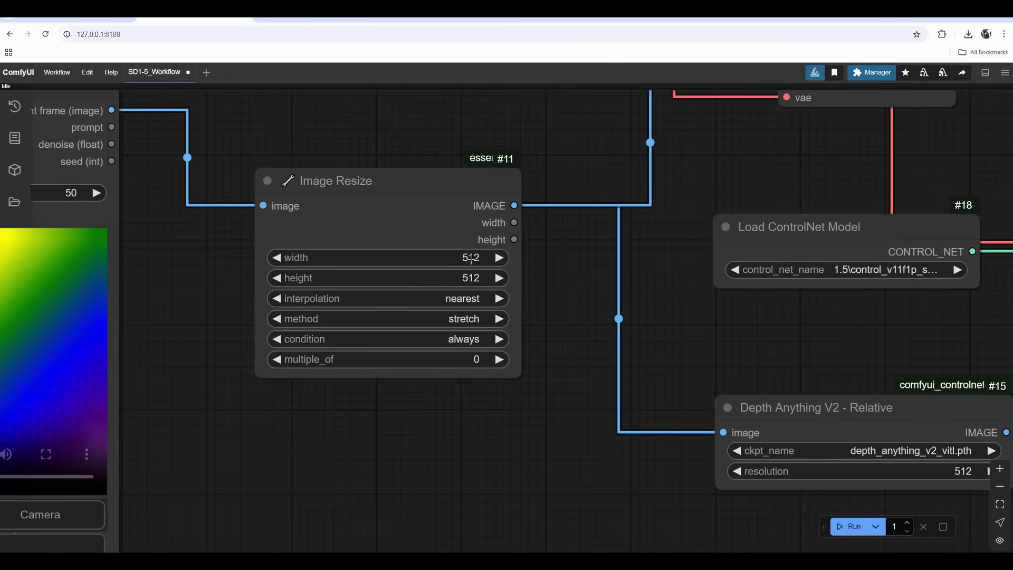
pyautogui.click(471, 258)
pyautogui.write('1024')
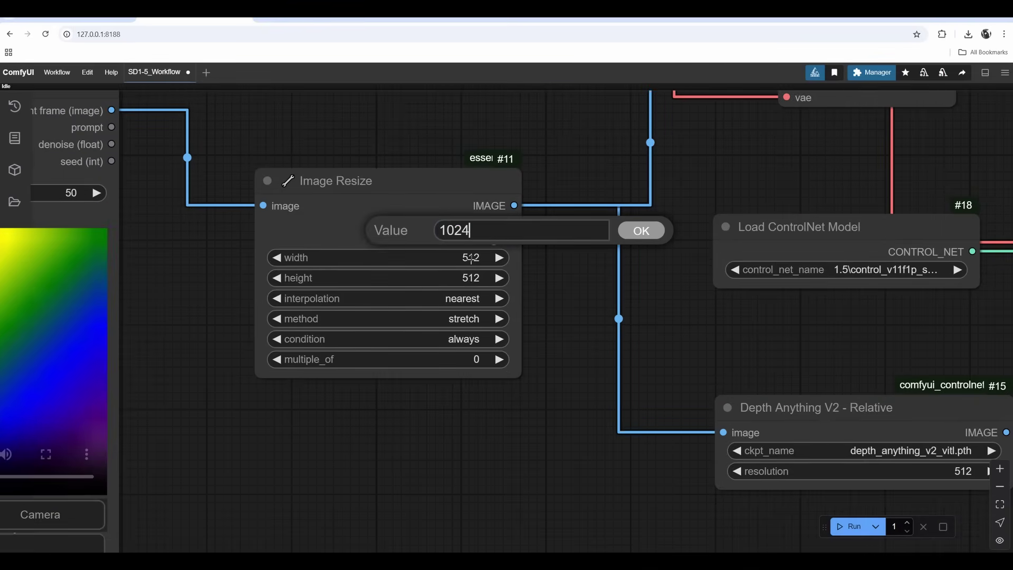
pyautogui.press('Return')
pyautogui.click(469, 278)
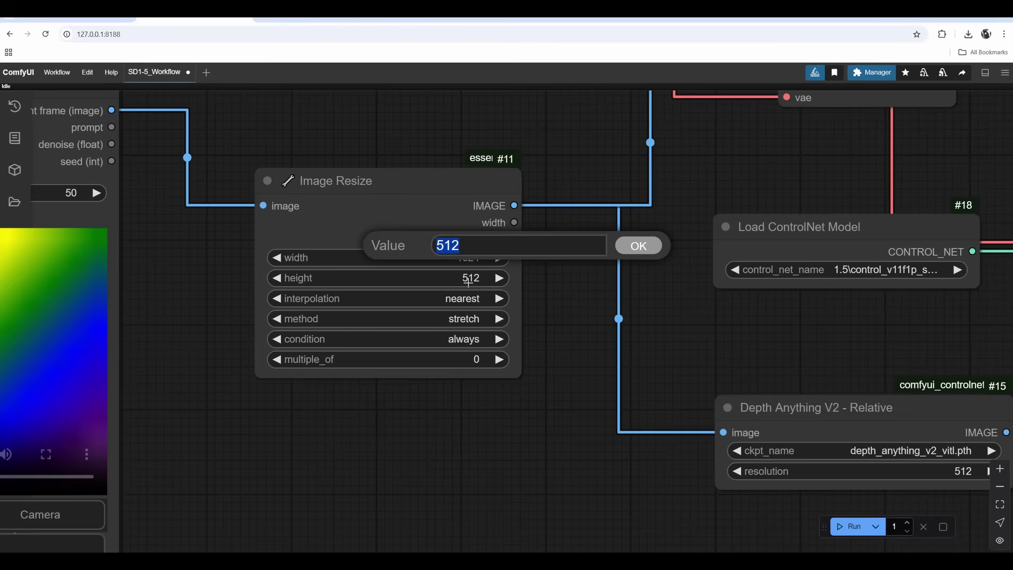
pyautogui.write('1024')
pyautogui.press('Return')
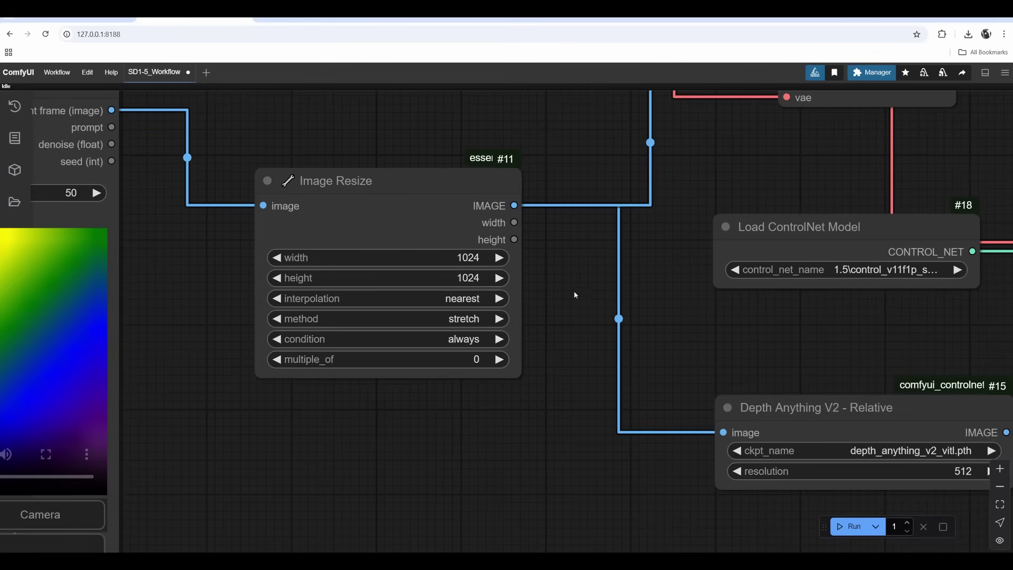
# - Set the resolution of the Depth Anything V2 - Relative node to 1024
pyautogui.moveTo(575, 294); pyautogui.dragTo(556, 328)
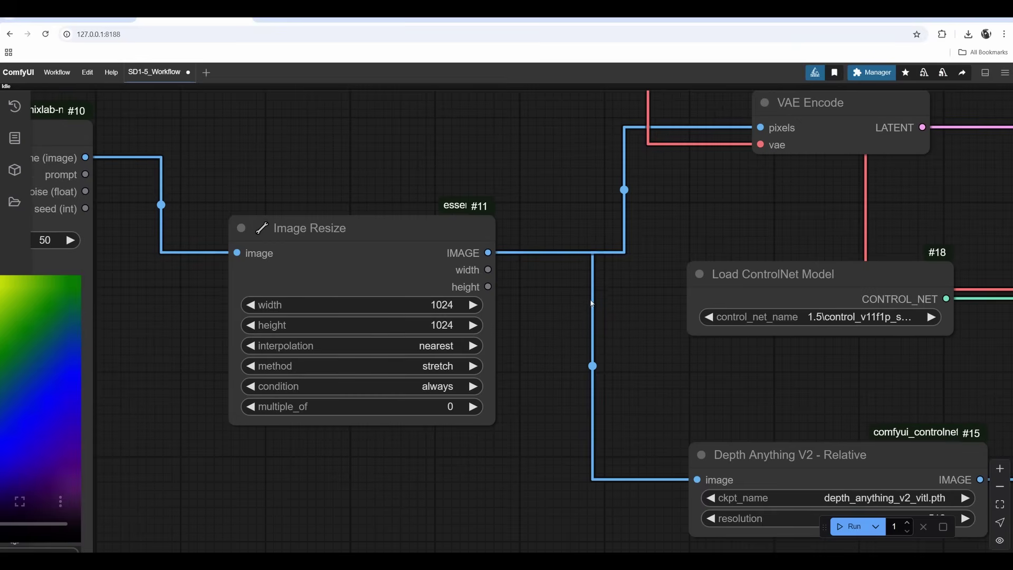
pyautogui.moveTo(760, 231); pyautogui.dragTo(199, 78)
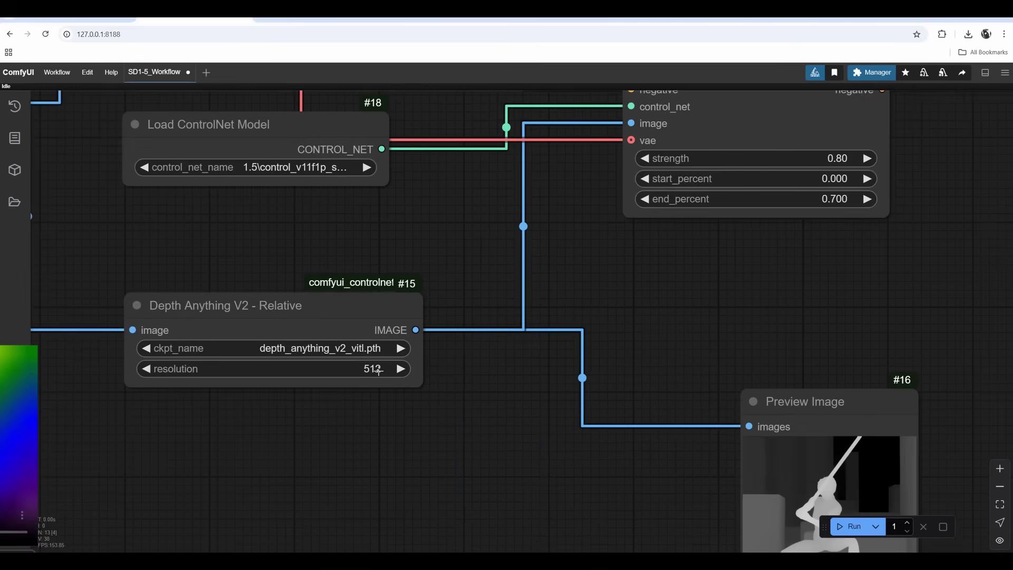
pyautogui.click(354, 373)
pyautogui.write('1024')
pyautogui.press('Return')
# - Search the ComfyUI Manager's model list for "sdxl depth" to find an SDXL replacement for the SD1.5 depth ControlNet
pyautogui.moveTo(132, 154); pyautogui.dragTo(237, 354)
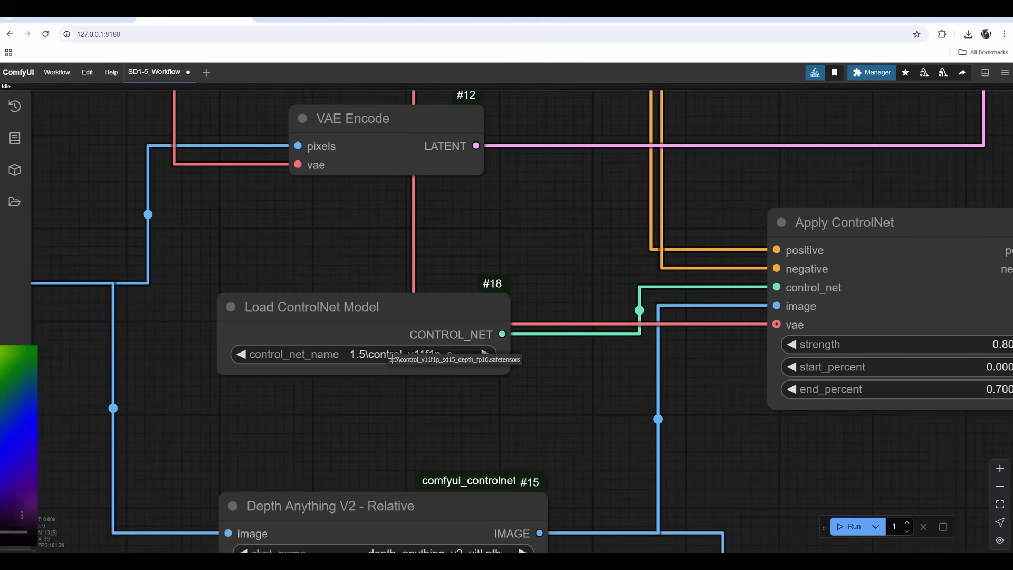
pyautogui.click(881, 74)
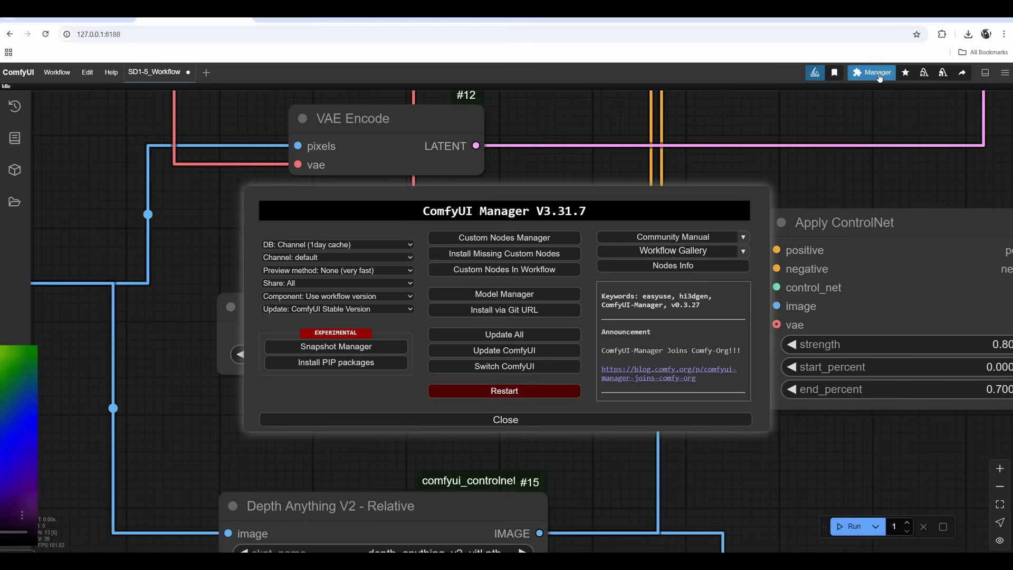
pyautogui.click(516, 293)
pyautogui.click(412, 136)
pyautogui.write('sdxl ')
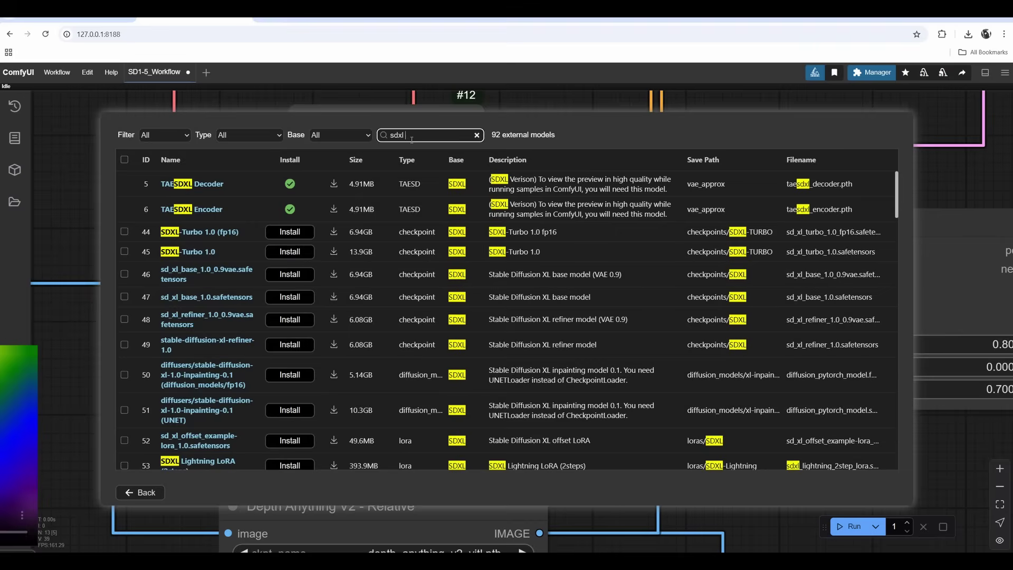
pyautogui.write('depth')
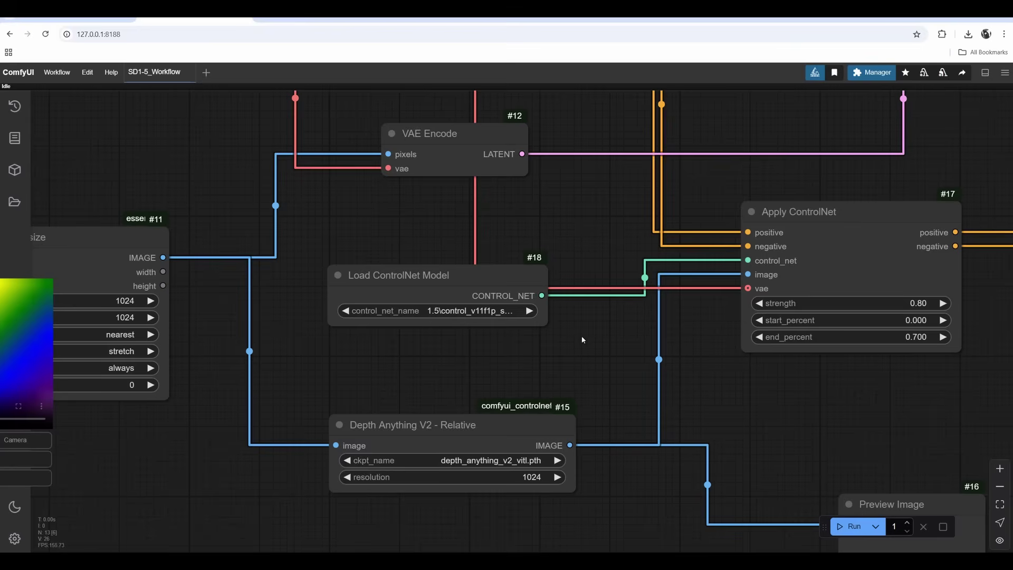
# - Load controlnet-depth-sdxl-1.0\diffusion_pytorch_model.safetensors in the Load ControlNet Model node
pyautogui.moveTo(529, 359); pyautogui.dragTo(475, 329)
pyautogui.scroll(3, 475, 329)
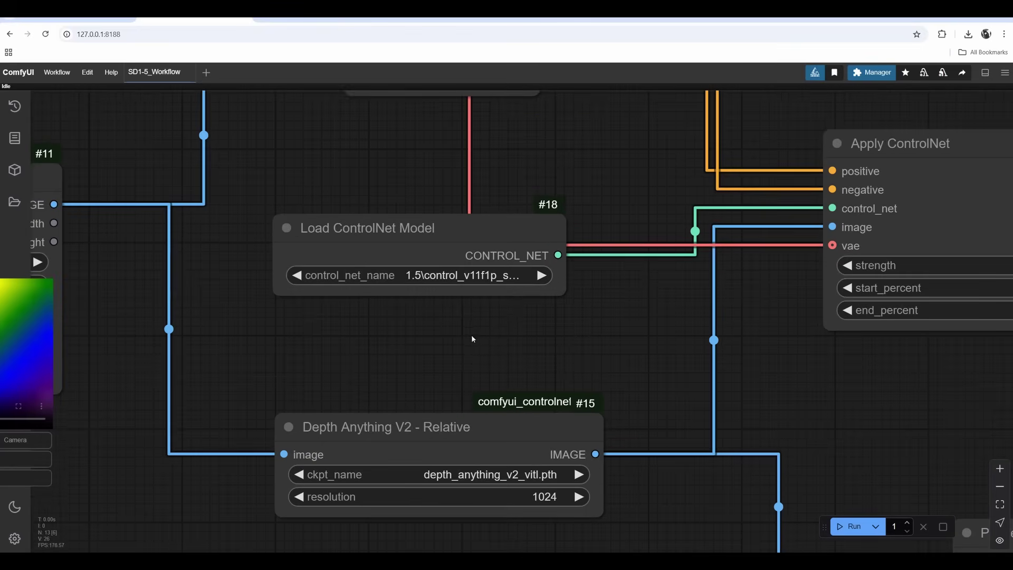
pyautogui.click(437, 277)
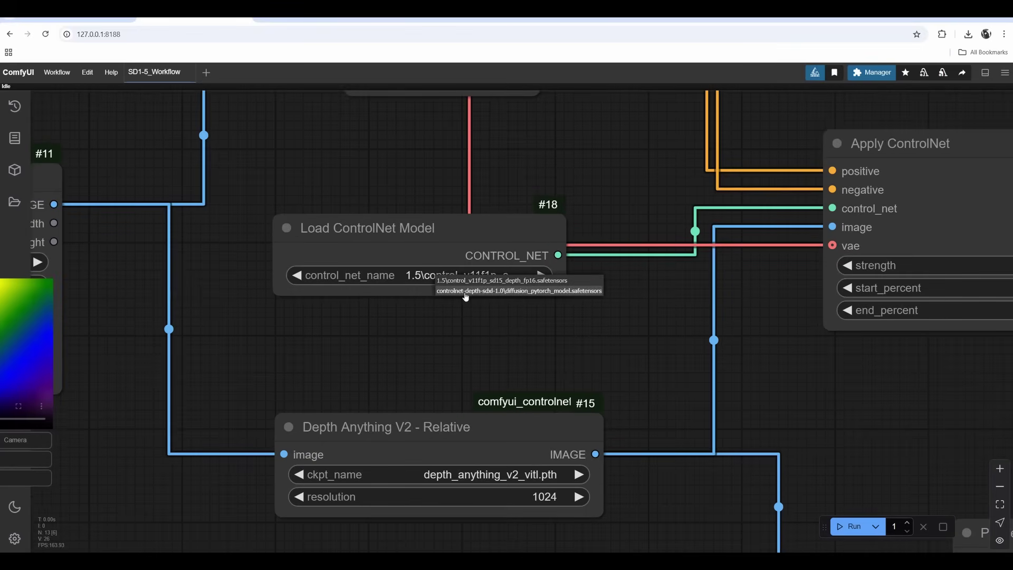
pyautogui.click(491, 294)
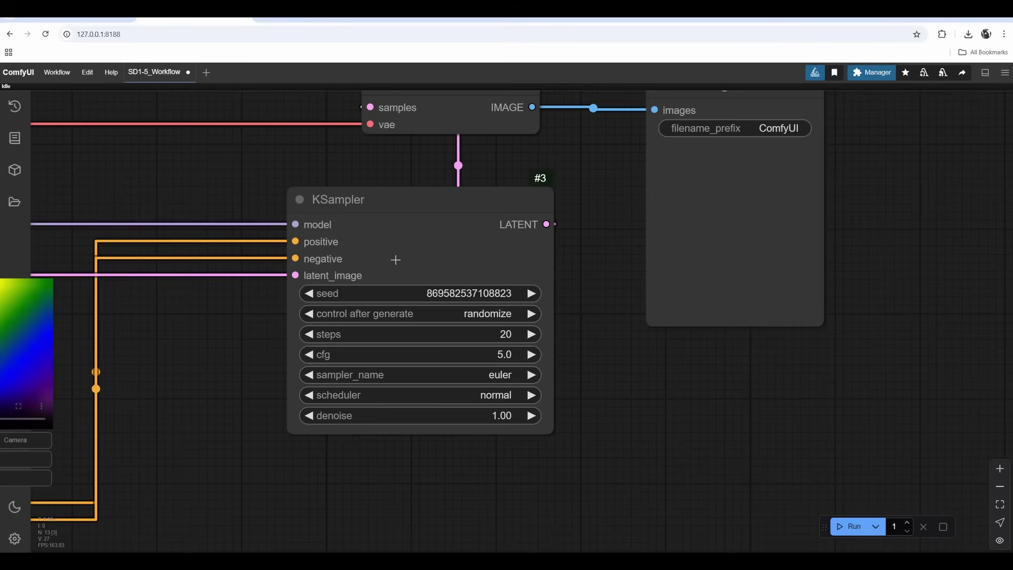
# - Set the KSampler's steps to 6 and cfg to 1.5 for the Lightning checkpoint
pyautogui.scroll(4, 578, 400)
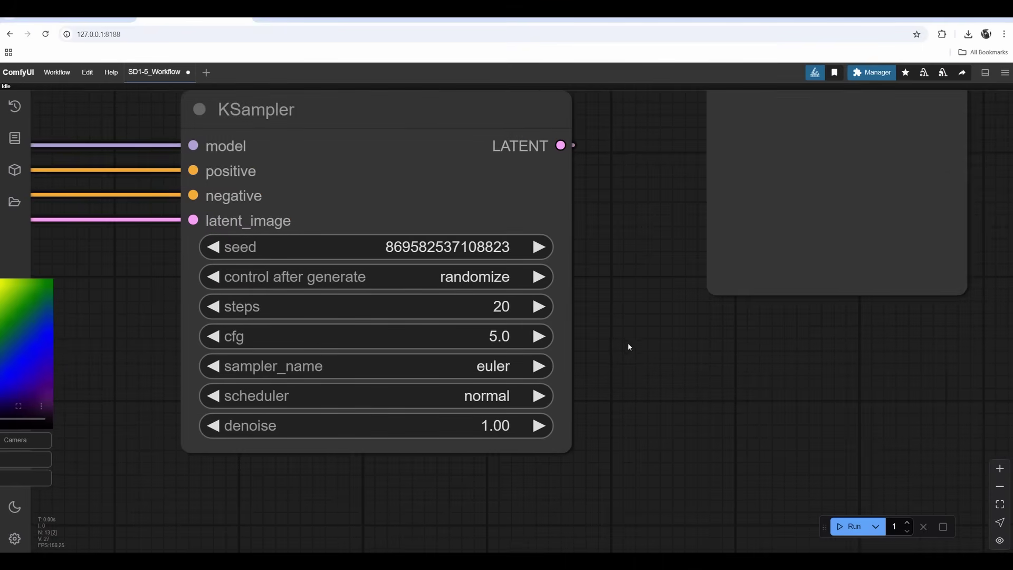
pyautogui.click(498, 309)
pyautogui.write('6')
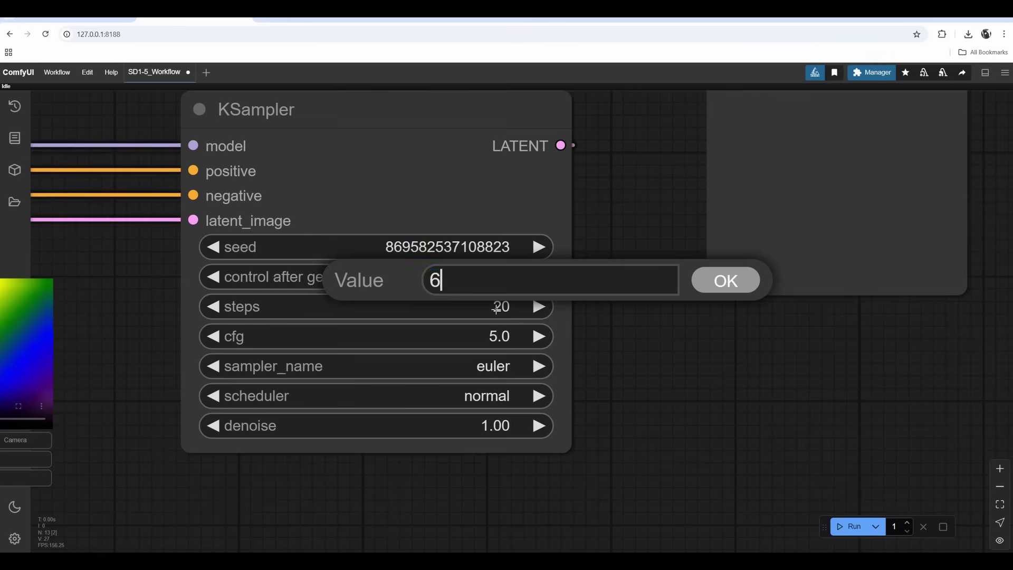
pyautogui.press('Return')
pyautogui.click(495, 338)
pyautogui.write('1.5')
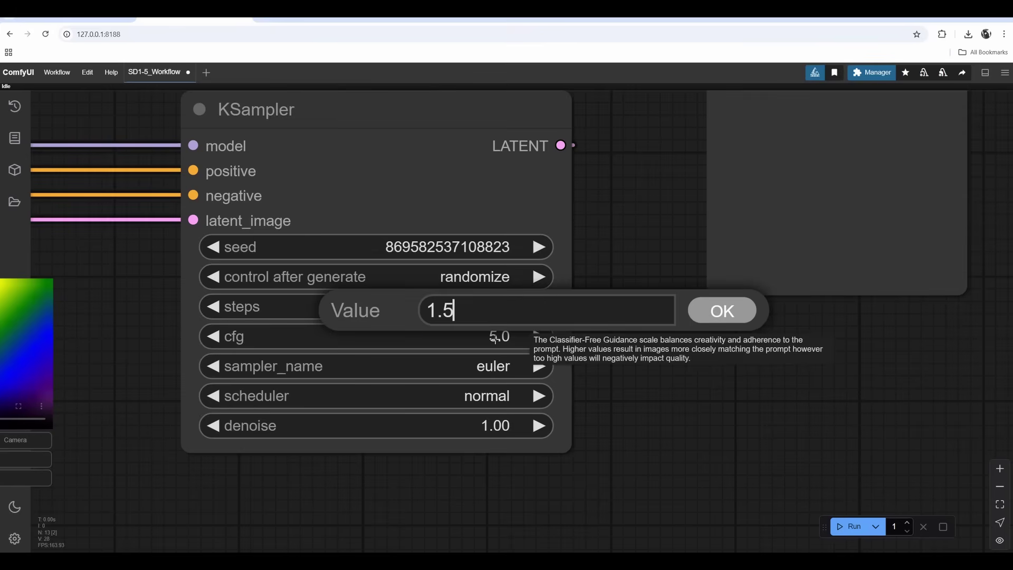
pyautogui.press('Return')
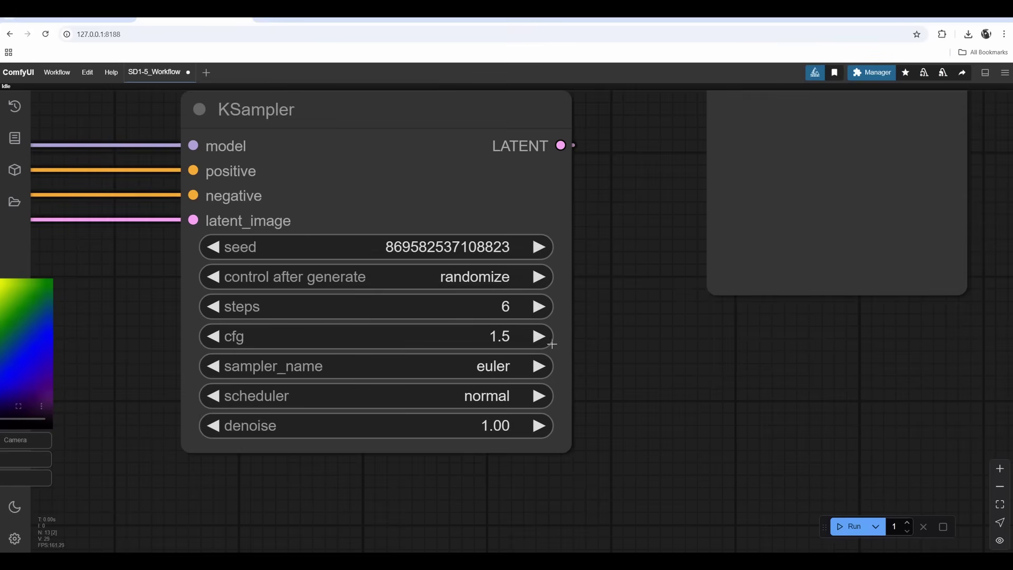
# - Place the ComfyUI window beside Blender and start a screen share from the Screen Share node
pyautogui.moveTo(597, 338); pyautogui.dragTo(627, 353)
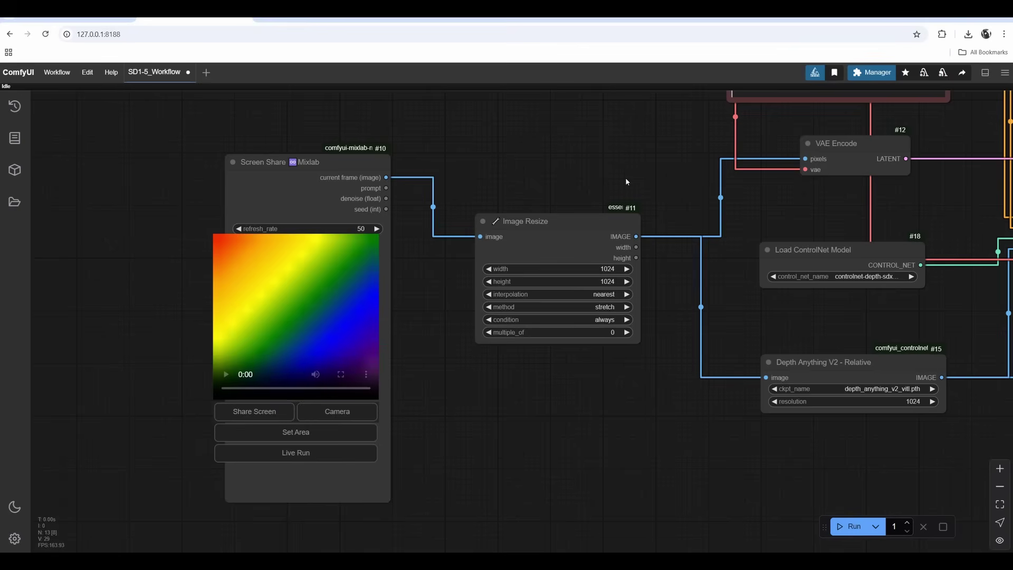
pyautogui.press('super+Right')
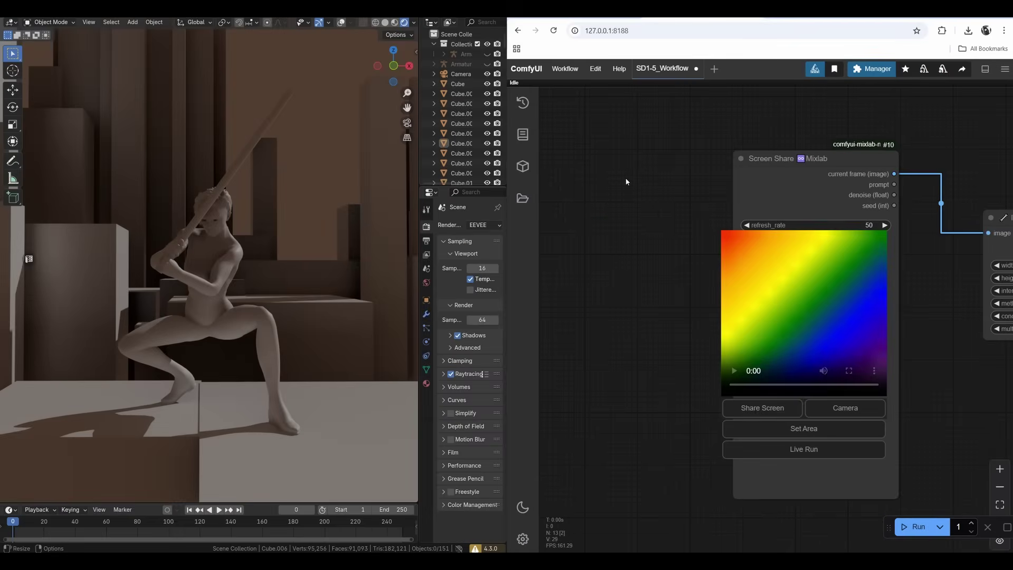
pyautogui.moveTo(626, 193); pyautogui.dragTo(568, 193)
pyautogui.scroll(2, 616, 296)
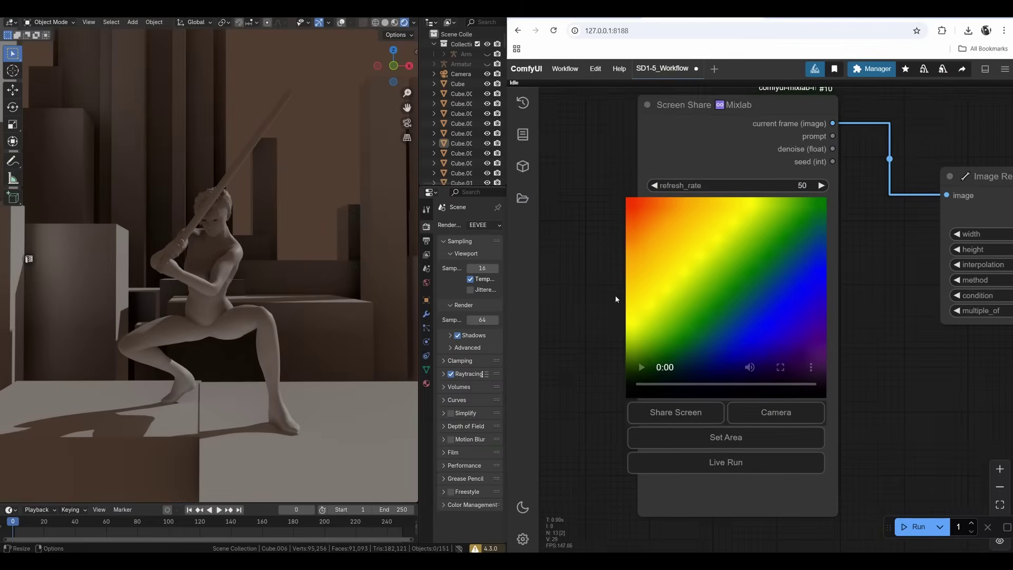
pyautogui.moveTo(603, 317); pyautogui.dragTo(579, 296)
pyautogui.click(667, 396)
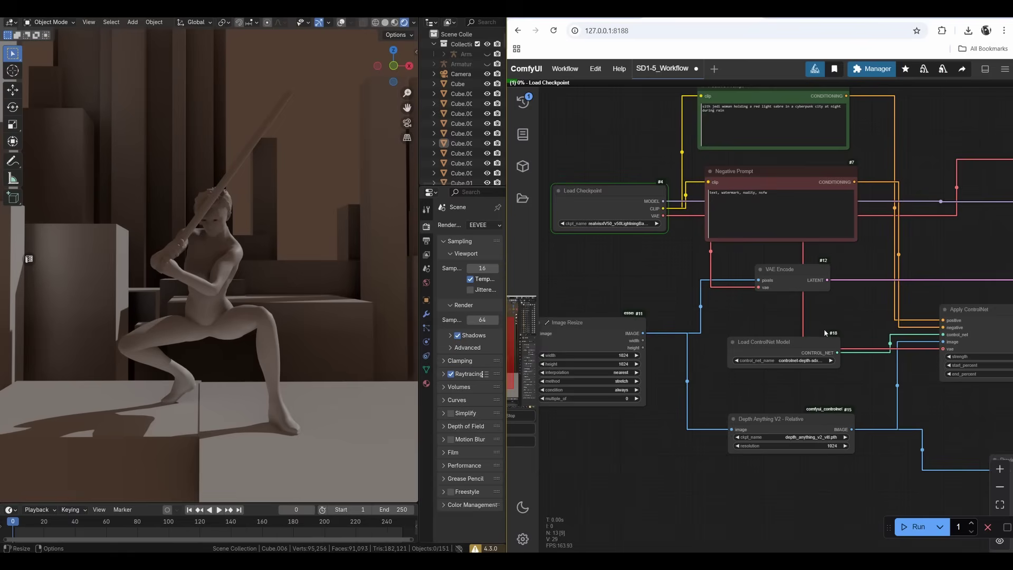
# - Enlarge the Save Image node so that its generated image fills most of the ComfyUI canvas
pyautogui.moveTo(688, 280); pyautogui.dragTo(725, 287)
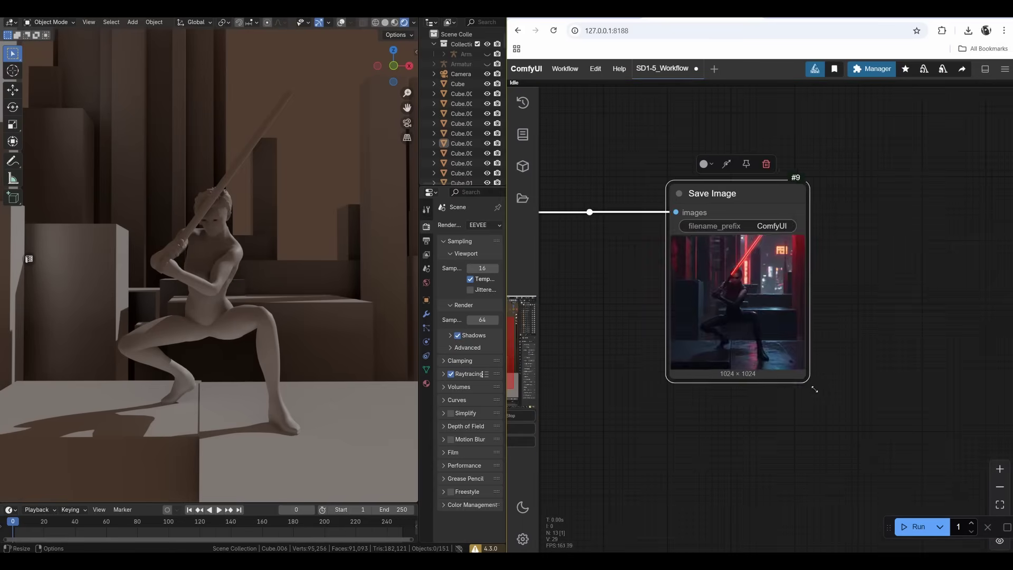
pyautogui.moveTo(813, 385); pyautogui.dragTo(974, 490)
pyautogui.moveTo(811, 498); pyautogui.dragTo(622, 383)
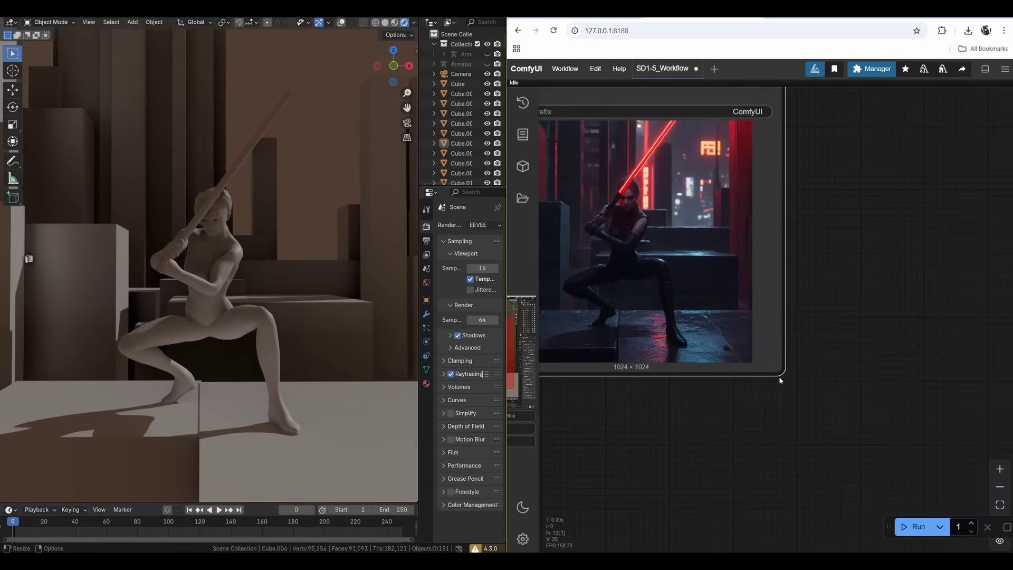
pyautogui.moveTo(780, 371); pyautogui.dragTo(1012, 538)
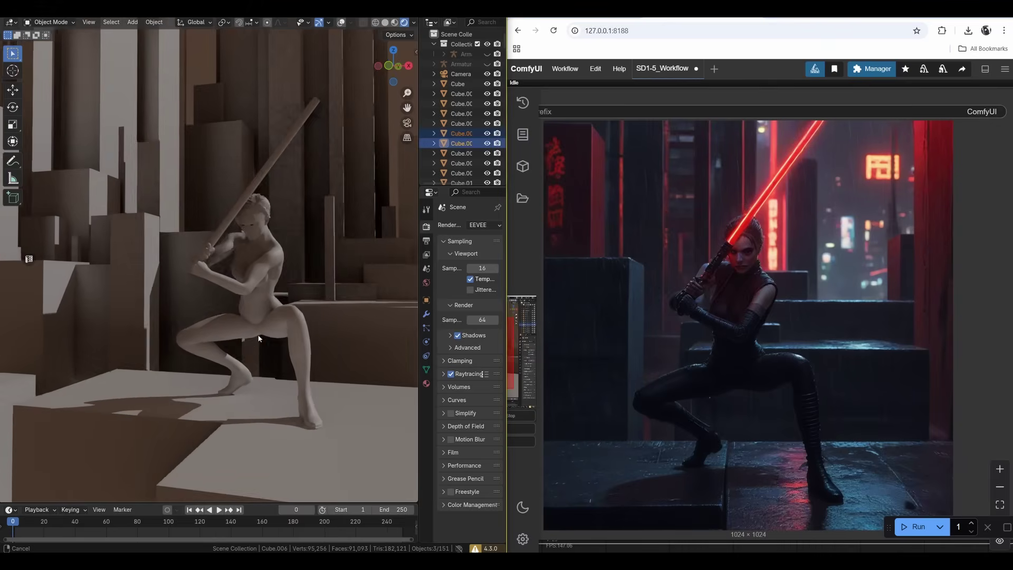
# - In Blender, show the viewport overlays and raise the selected cube about 1.8 m along the global Z axis
pyautogui.moveTo(260, 337); pyautogui.dragTo(235, 300, button='middle')
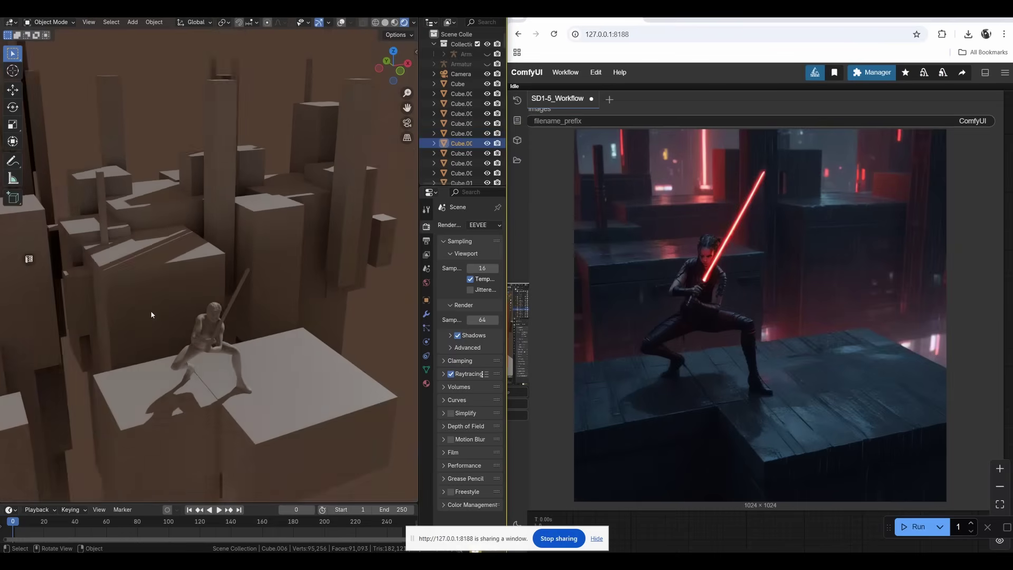
pyautogui.moveTo(151, 315); pyautogui.dragTo(183, 333, button='middle')
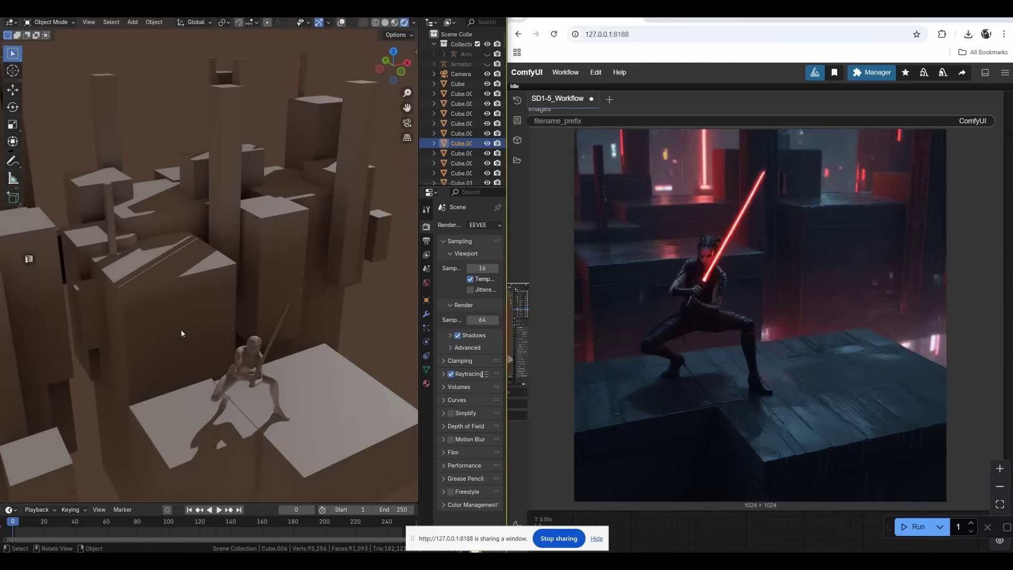
pyautogui.click(341, 22)
pyautogui.moveTo(227, 243); pyautogui.dragTo(227, 338, button='middle')
pyautogui.press('g')
pyautogui.press('z')
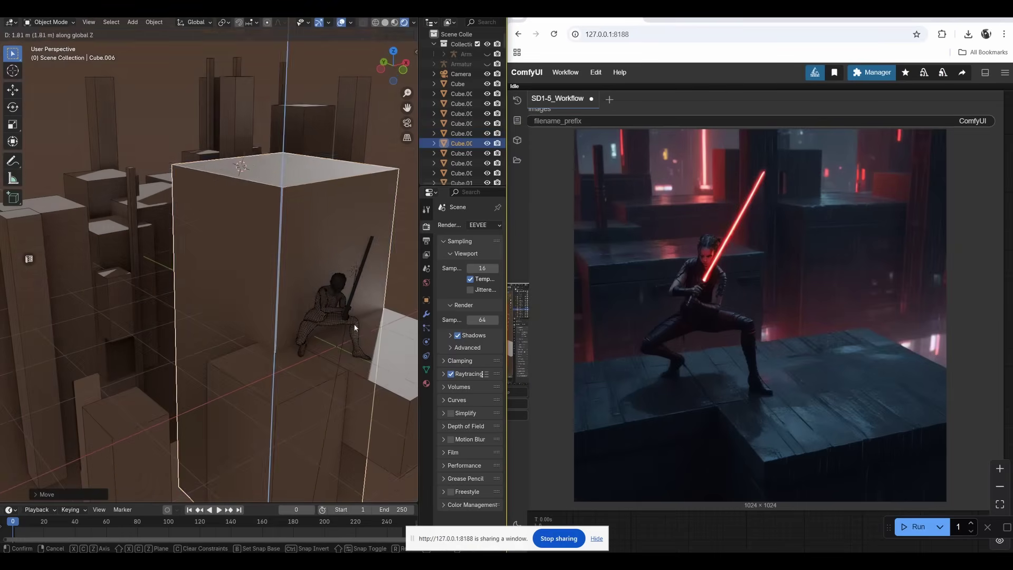
pyautogui.click(354, 327)
# - Reposition the large cube as a wall behind the crouching character and generate a new image in ComfyUI
pyautogui.moveTo(355, 327); pyautogui.dragTo(254, 295, button='middle')
pyautogui.press('g')
pyautogui.click(211, 317)
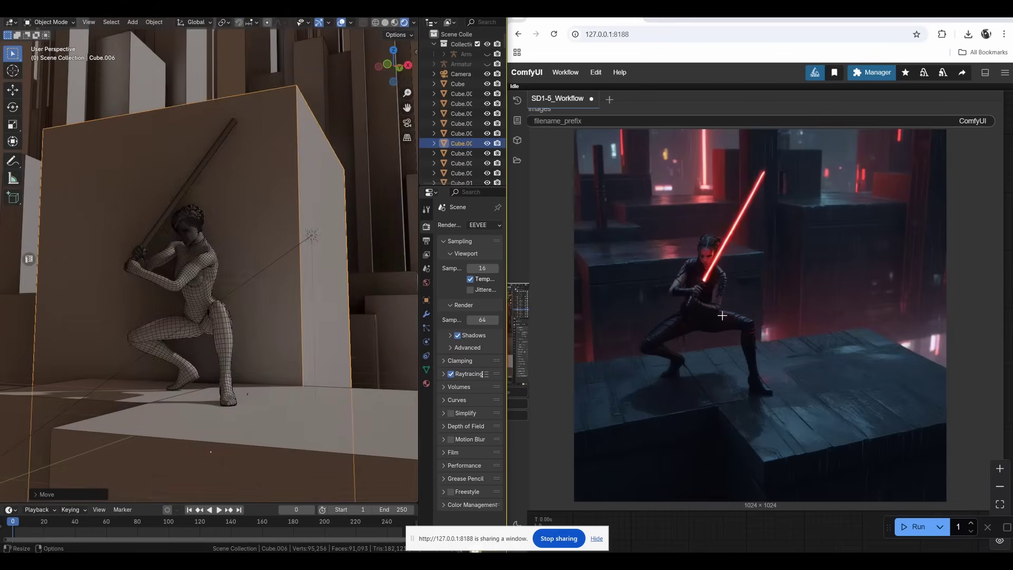
pyautogui.click(909, 528)
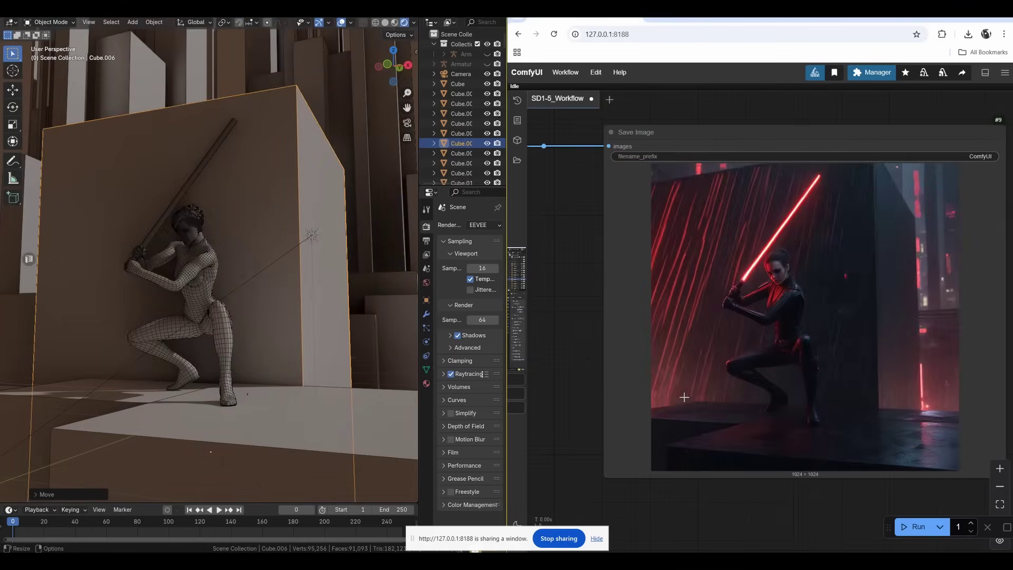
# - Delete the large cube behind the character from the Blender scene
pyautogui.click(312, 292)
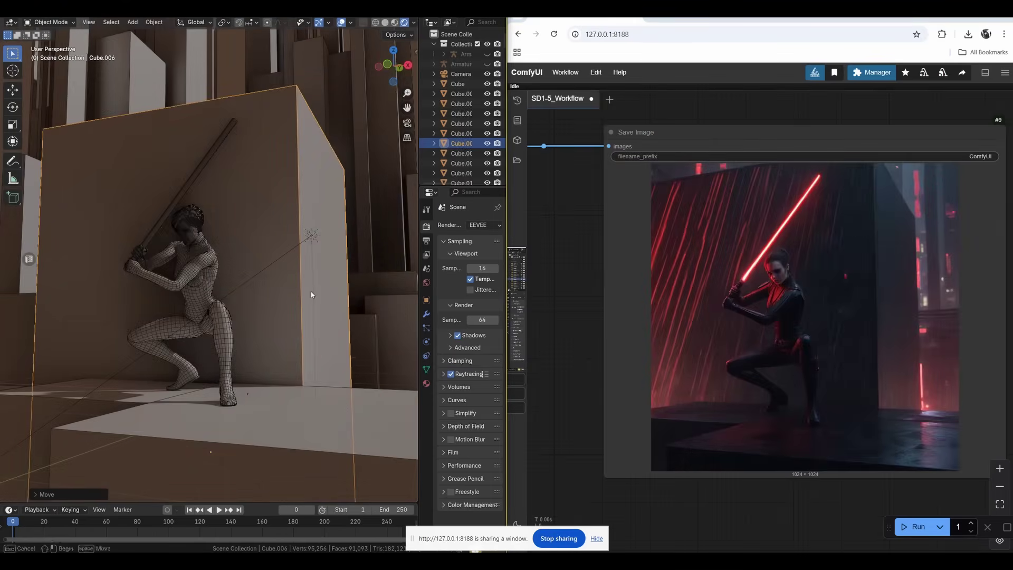
pyautogui.press('Delete')
# - Replace the positive prompt with "medieval knight in front of a castle gloomy day" and queue a generation
pyautogui.moveTo(729, 338); pyautogui.dragTo(939, 301, button='middle')
pyautogui.scroll(6, 717, 230)
pyautogui.moveTo(716, 231); pyautogui.dragTo(636, 211)
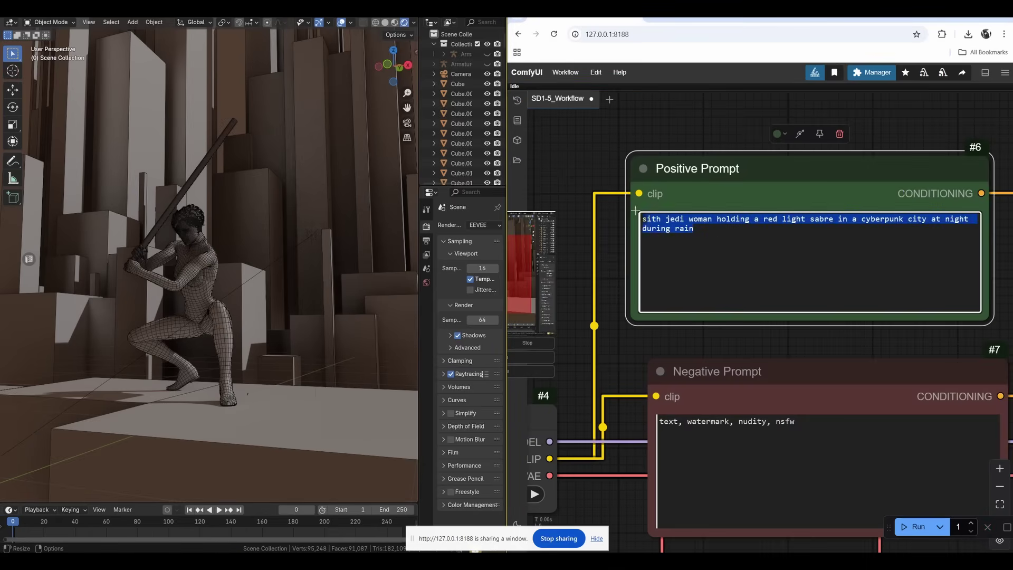
pyautogui.press('BackSpace')
pyautogui.write('medieval k')
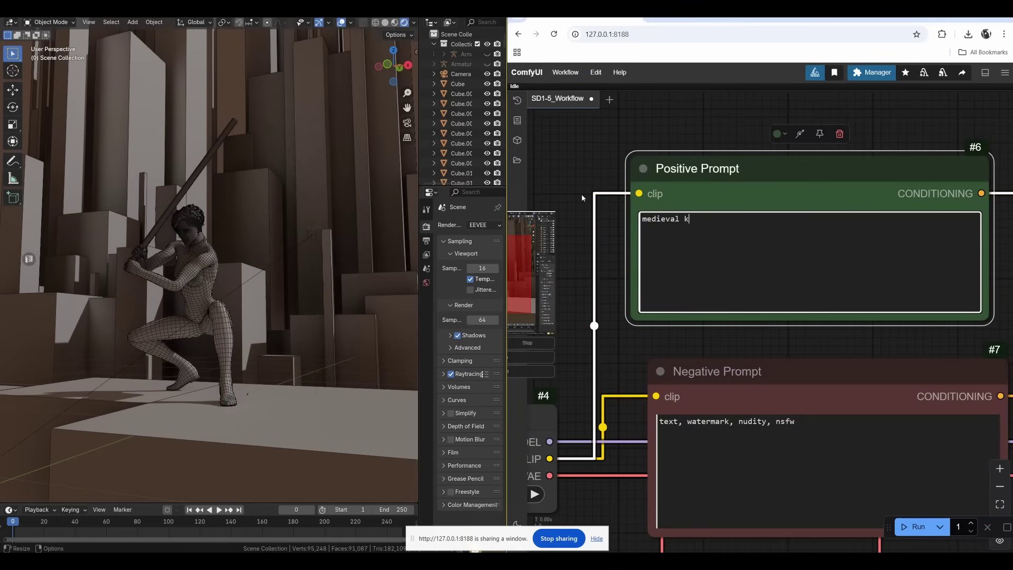
pyautogui.write('night in front of a castle gloomy day')
pyautogui.hotkey('ctrl', 'Return')
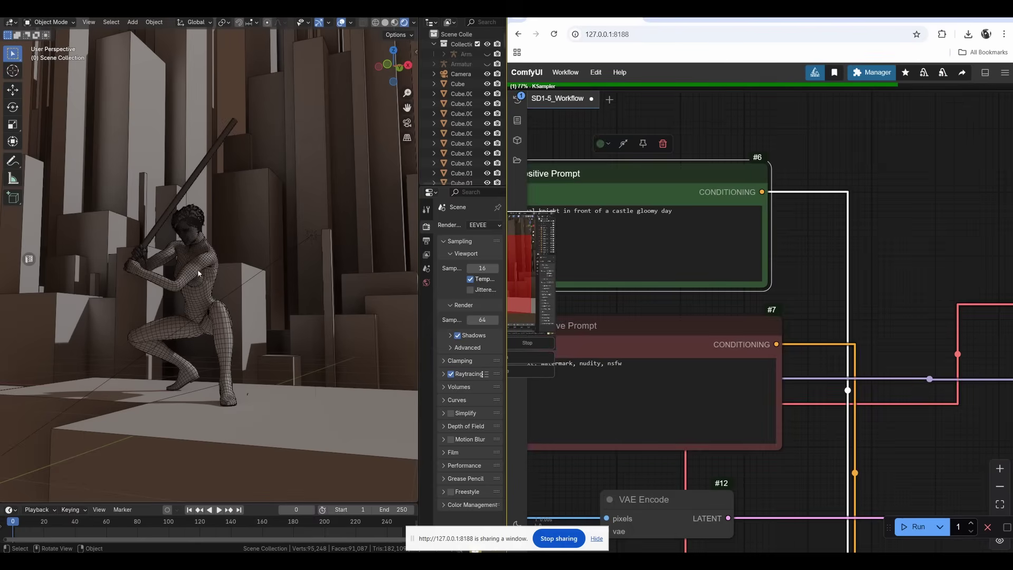
# - Cycle the Blender viewport through Wireframe and Solid back to Rendered shading, and select the tall column behind the sword
pyautogui.click(376, 23)
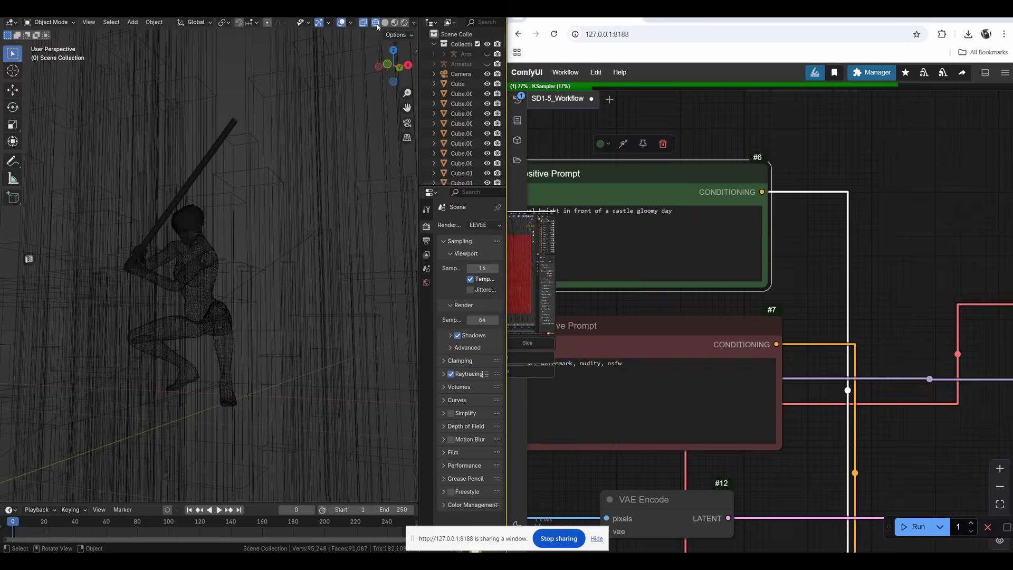
pyautogui.click(385, 23)
pyautogui.click(405, 23)
pyautogui.click(246, 74)
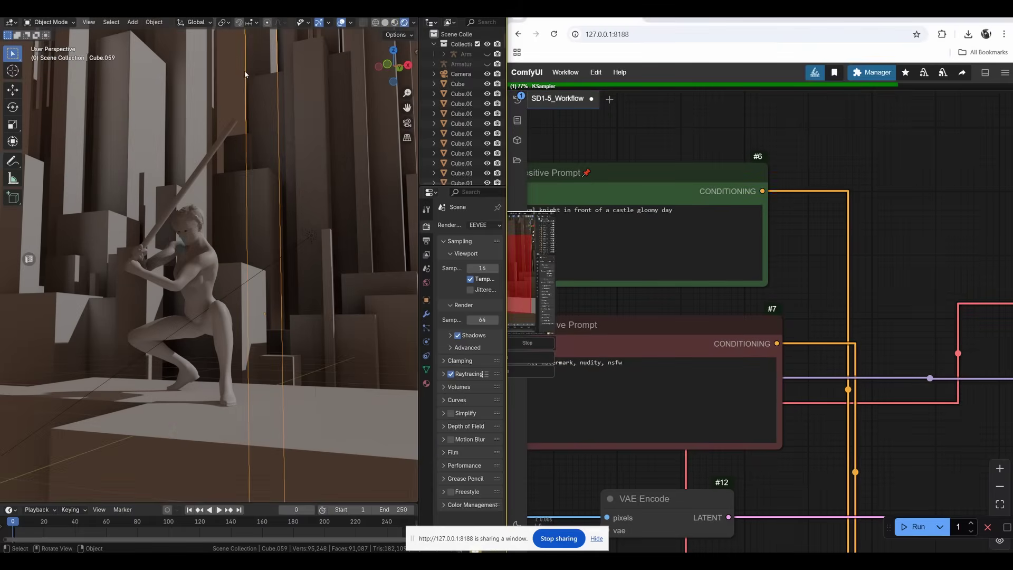
# - Check the Positive Prompt and Apply ControlNet nodes and examine the generated knight images in the Save Image node
pyautogui.click(705, 169)
pyautogui.moveTo(557, 299); pyautogui.dragTo(665, 310)
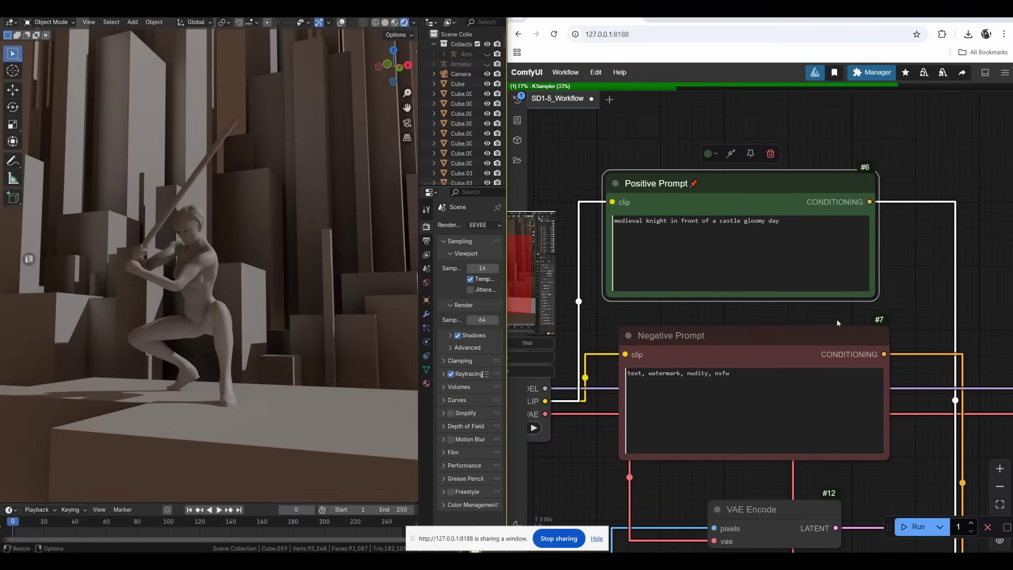
pyautogui.scroll(-2, 838, 323)
pyautogui.moveTo(838, 323); pyautogui.dragTo(589, 176)
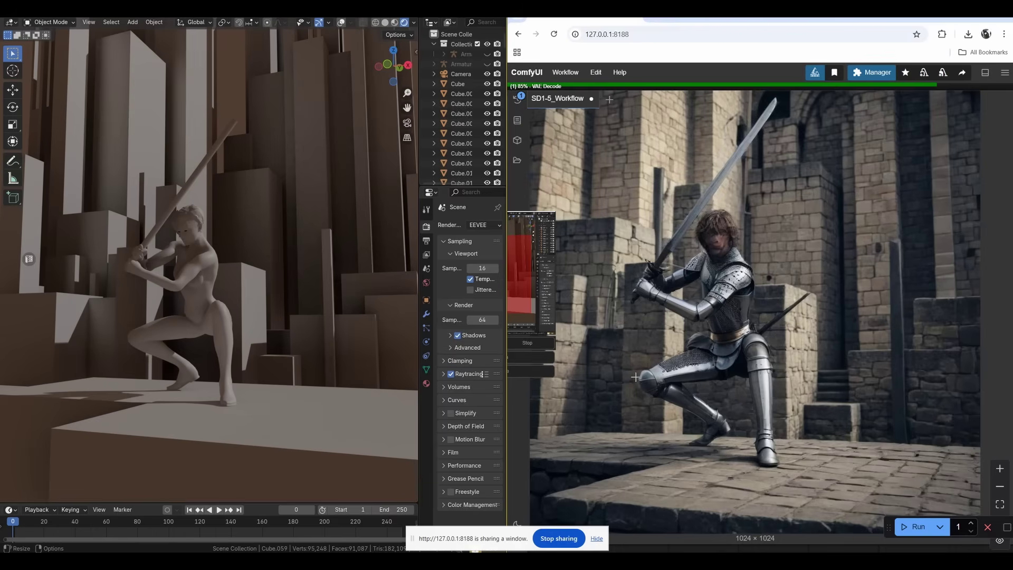
pyautogui.scroll(1, 638, 380)
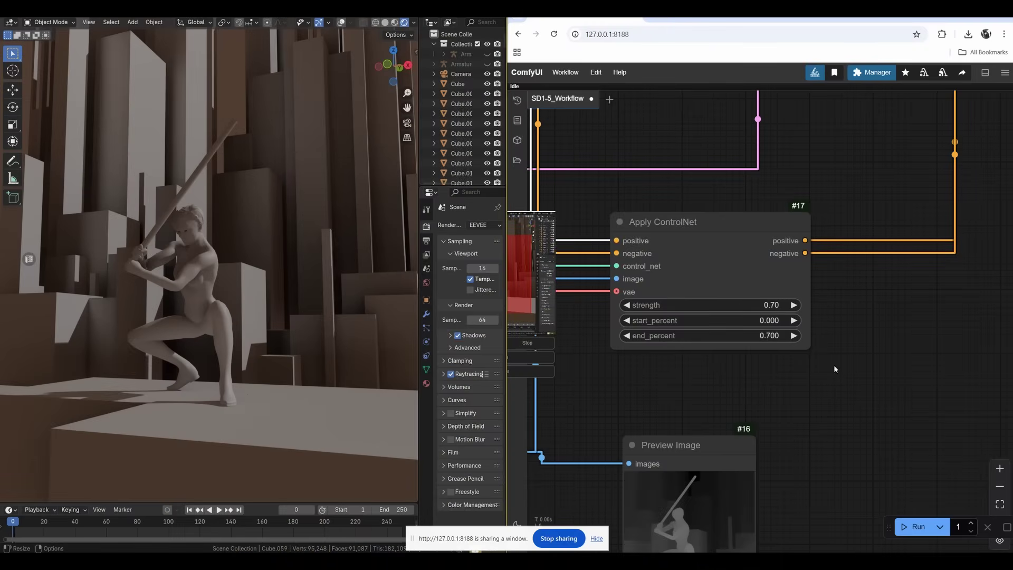
pyautogui.moveTo(835, 365); pyautogui.dragTo(754, 385)
pyautogui.moveTo(932, 298); pyautogui.dragTo(600, 426)
pyautogui.scroll(-3, 600, 426)
pyautogui.moveTo(918, 395); pyautogui.dragTo(677, 398)
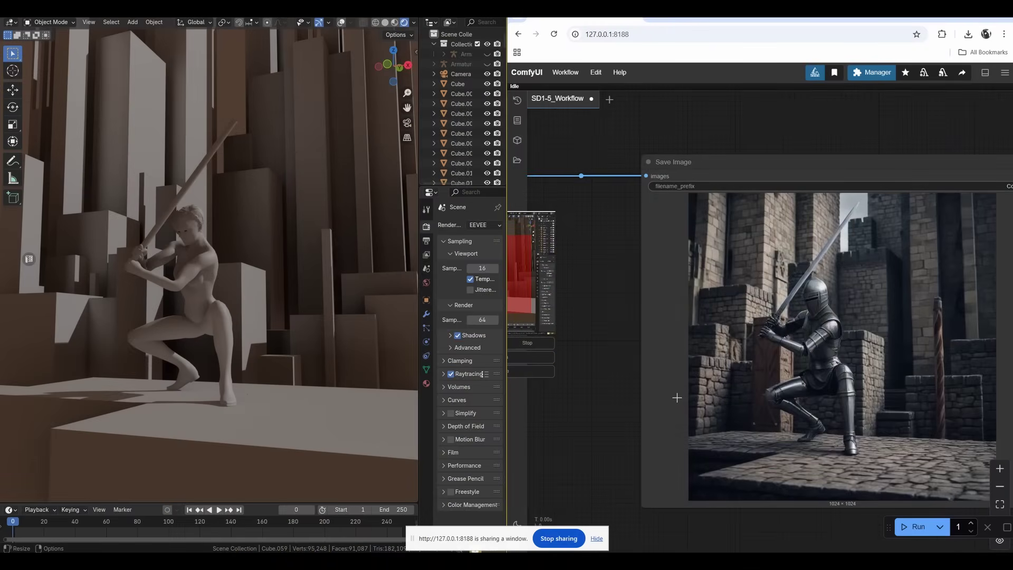